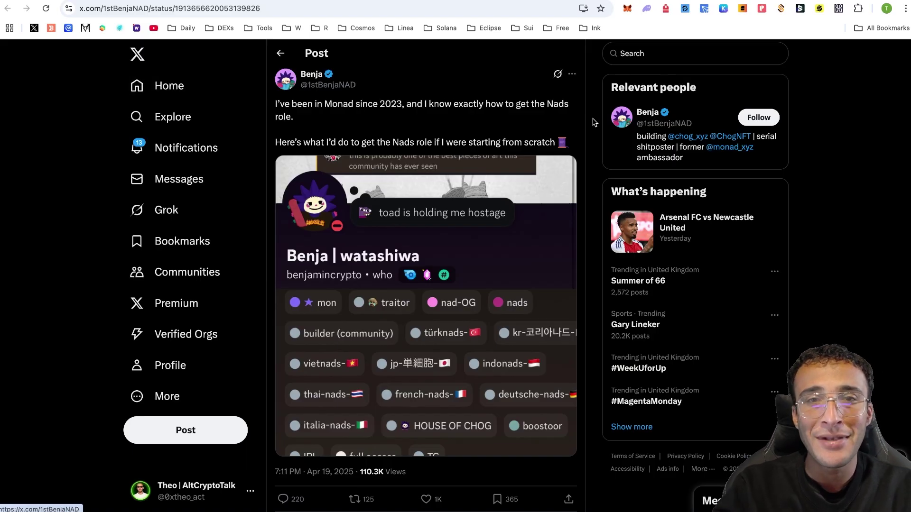
Scroll down the thread and open the 1/ Basics reply as its own post
scroll(592, 122, "down", 1)
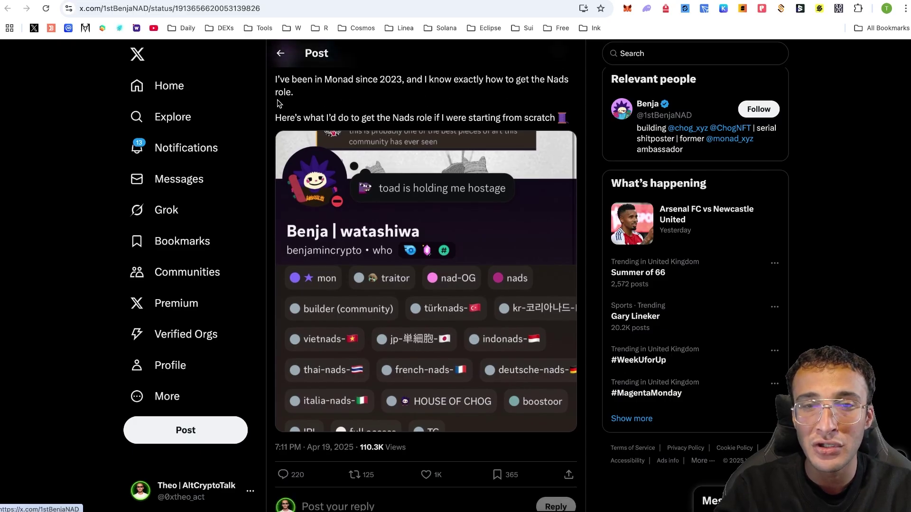
scroll(553, 122, "down", 8)
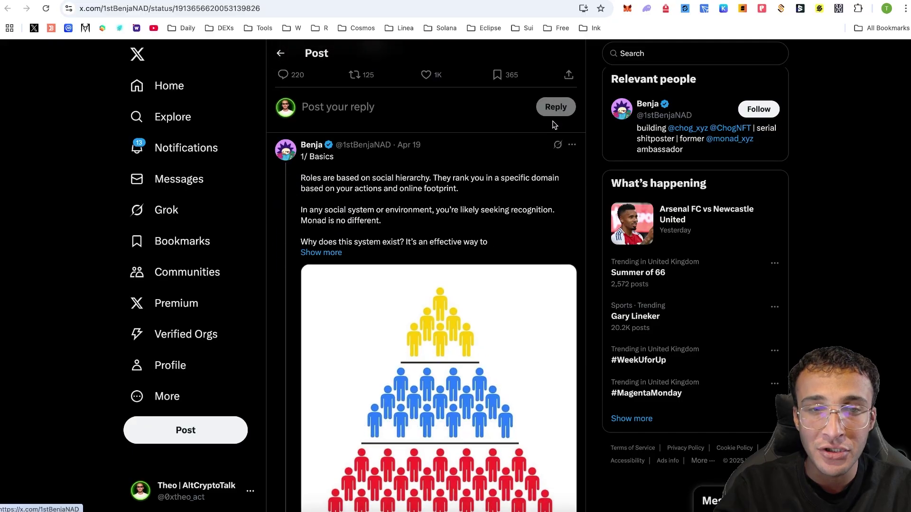
left_click(441, 211)
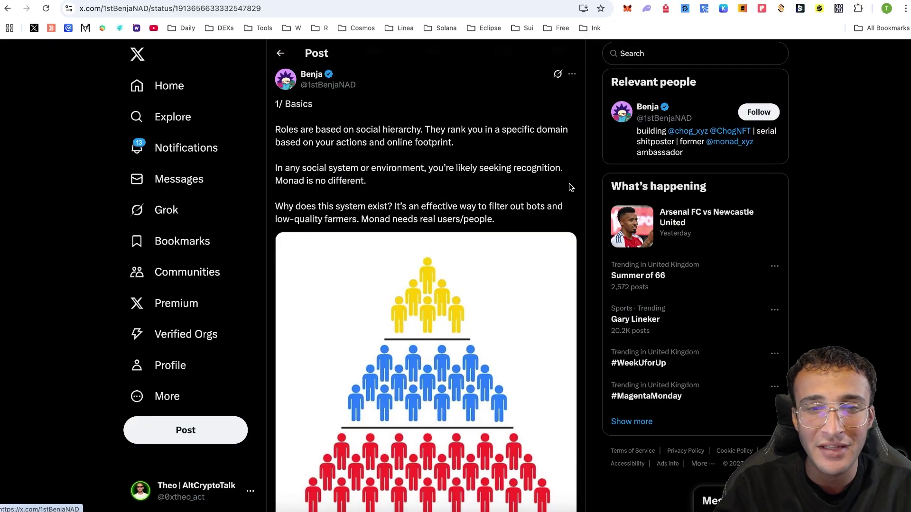
Open the 2/ Recognition reply, highlight its paragraphs, then open 3/ How to Get Recognition
scroll(563, 167, "down", 10)
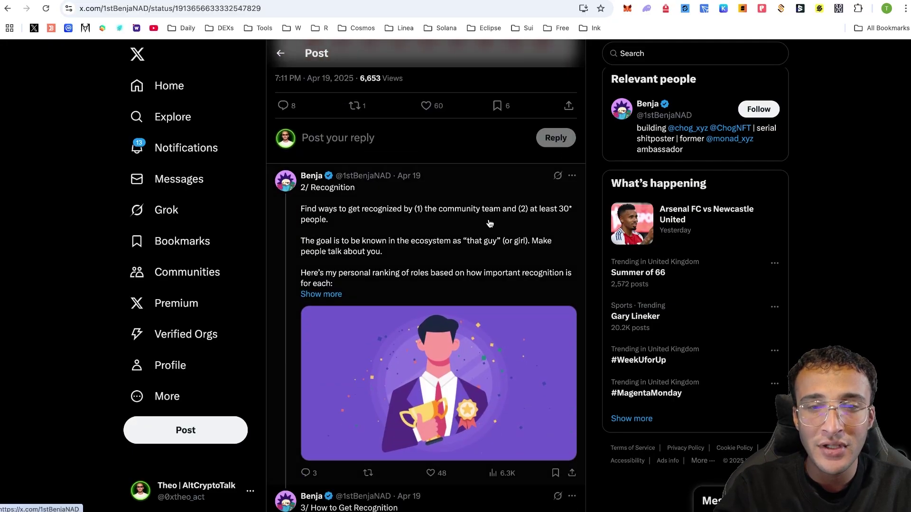
left_click(489, 224)
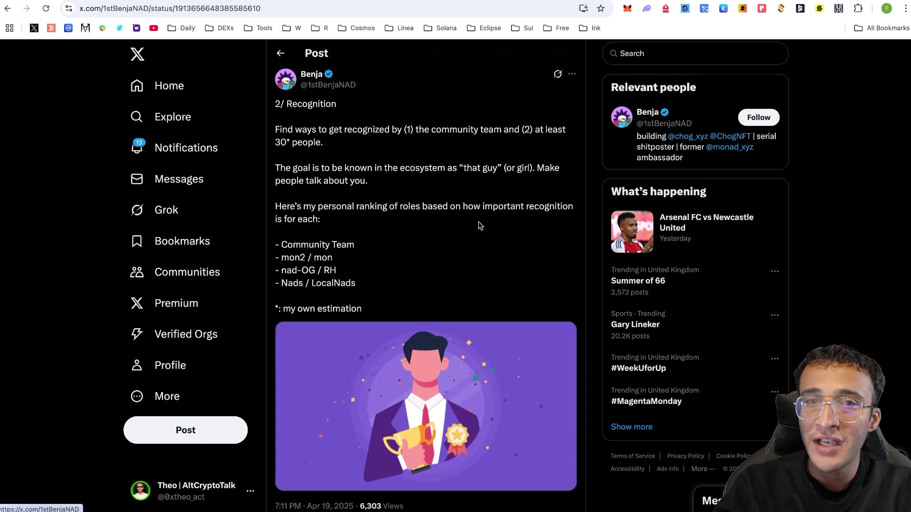
left_click_drag(463, 218, 478, 124)
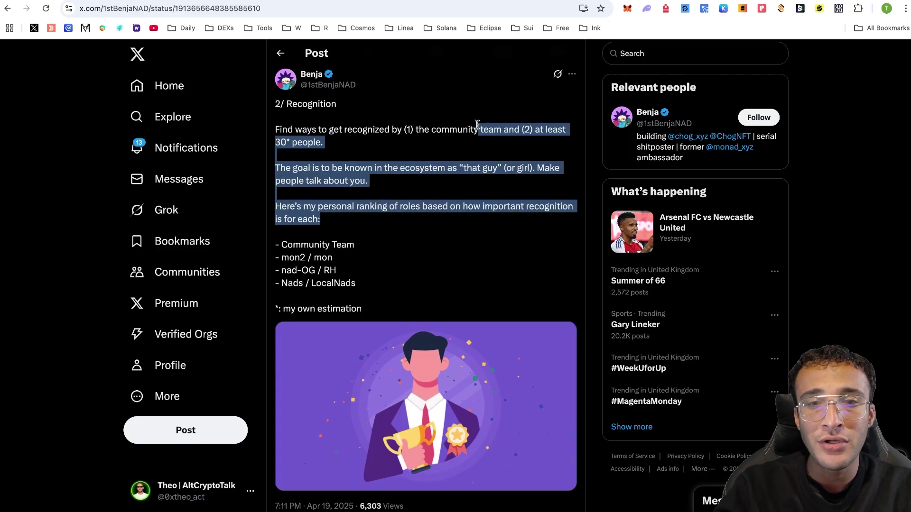
left_click(447, 120)
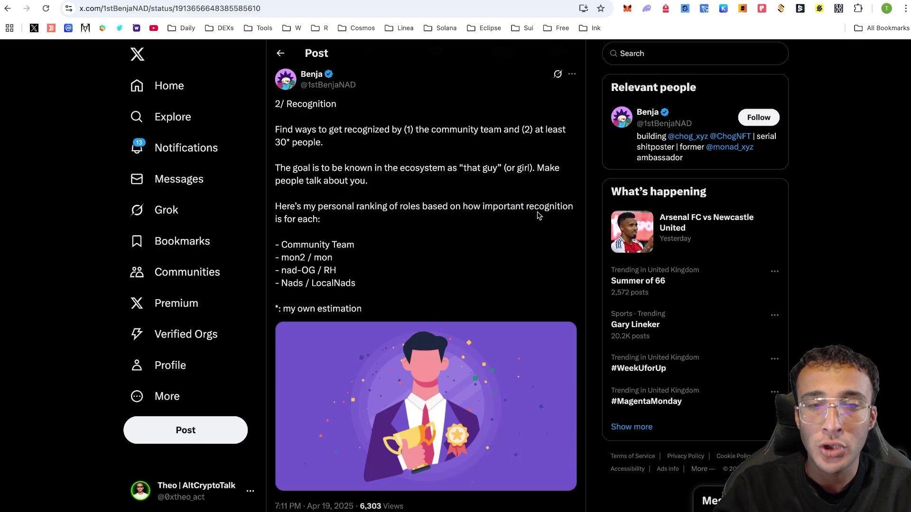
scroll(522, 213, "down", 8)
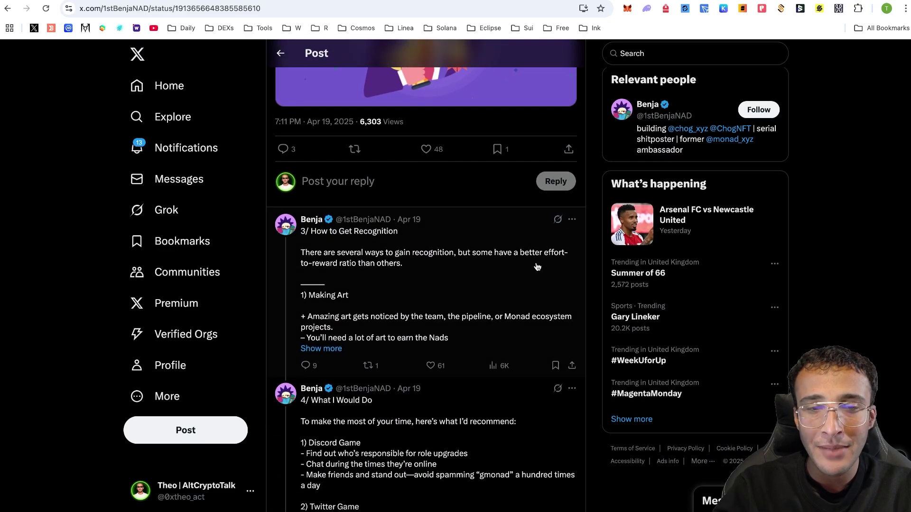
left_click(531, 264)
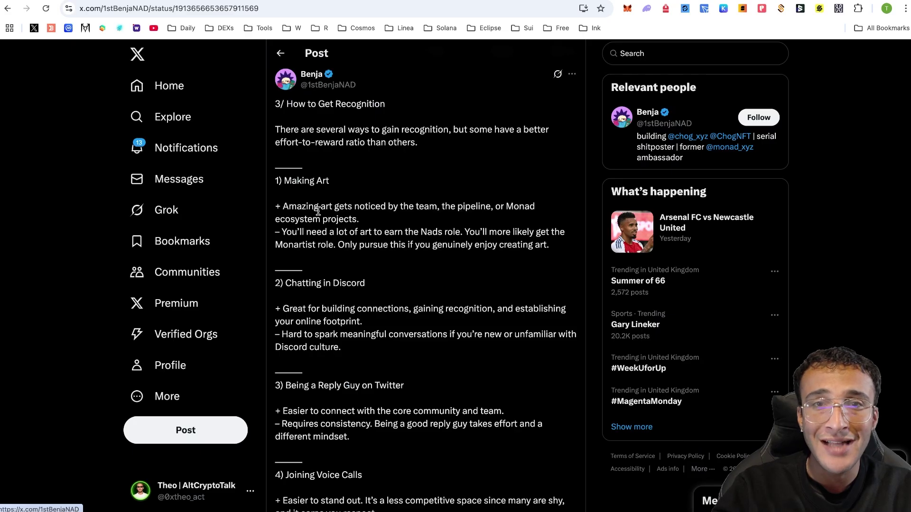
Read further down the thread and open the 4/ What I Would Do reply
scroll(500, 167, "down", 2)
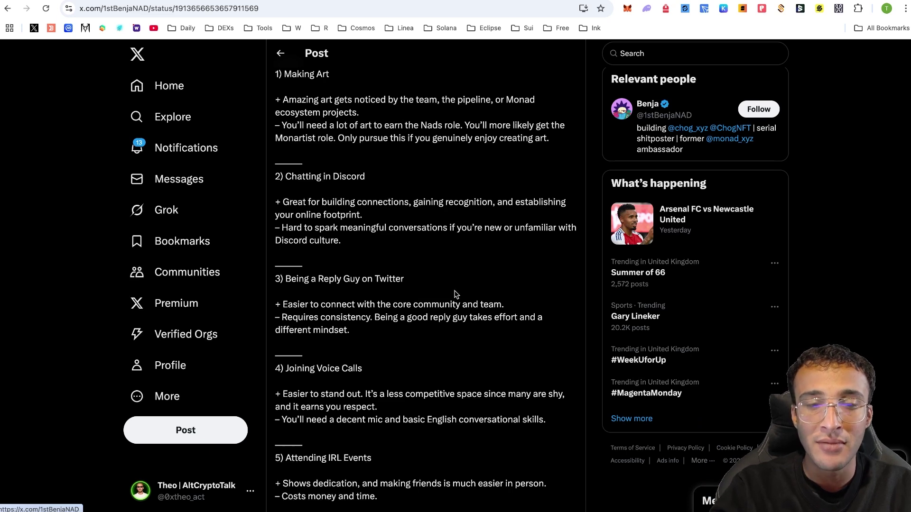
scroll(456, 295, "down", 3)
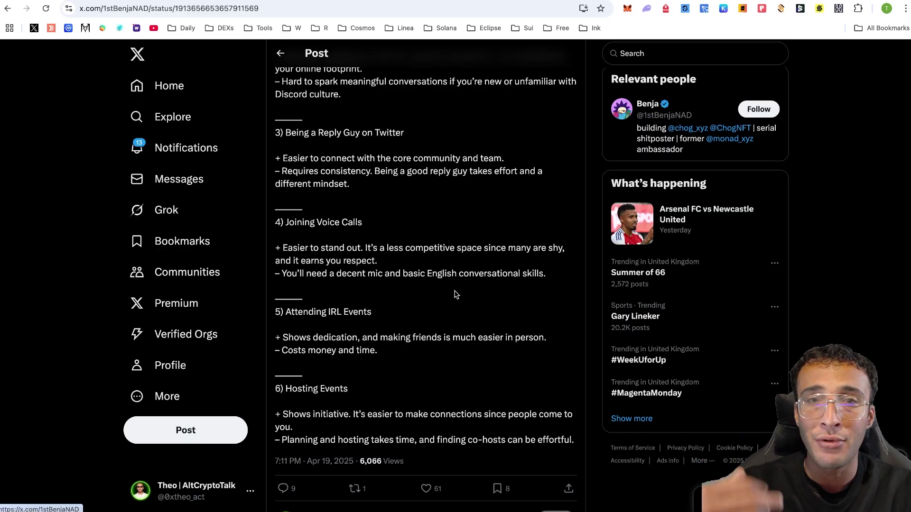
scroll(325, 244, "down", 2)
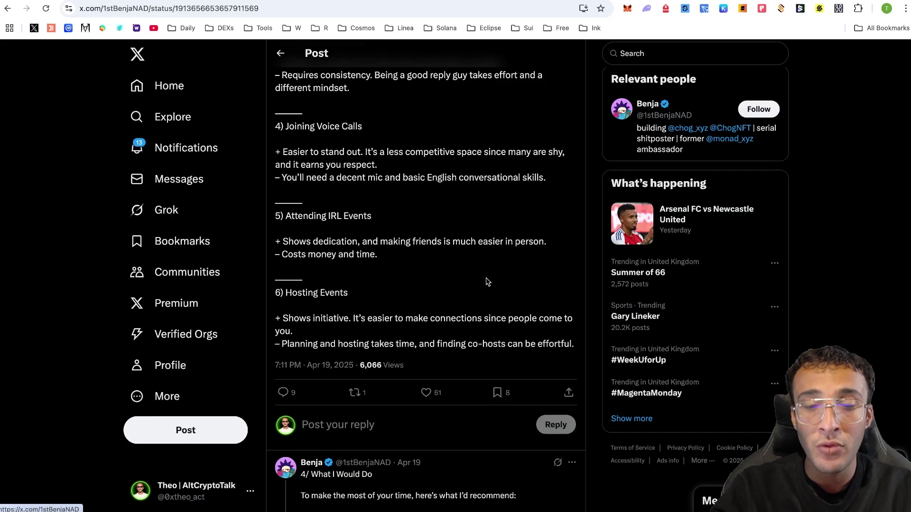
scroll(486, 283, "down", 4)
scroll(477, 308, "down", 3)
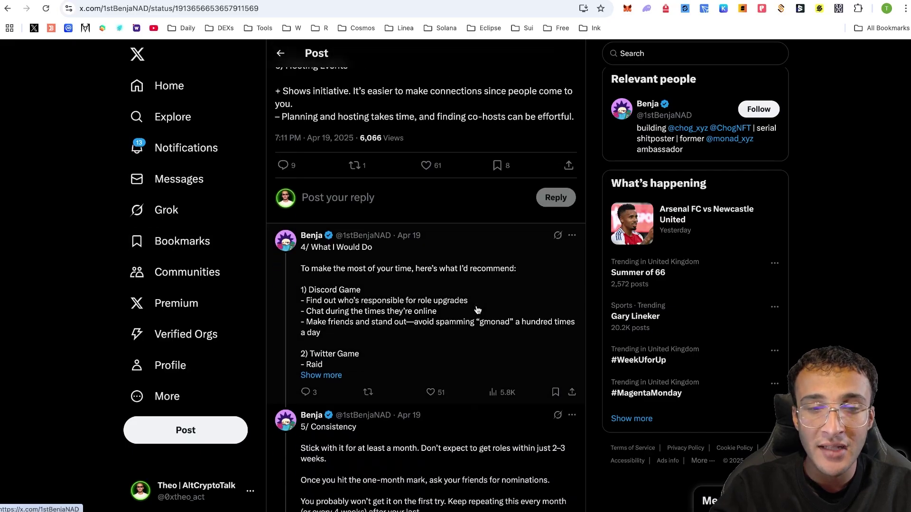
left_click(492, 232)
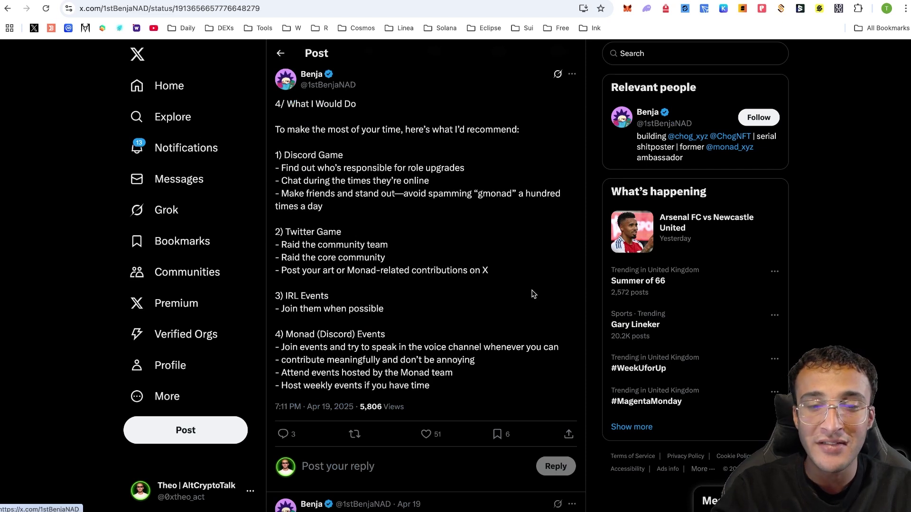
Read through the 4/ What I Would Do post, scrolling down and back up
scroll(534, 294, "down", 4)
scroll(532, 294, "down", 7)
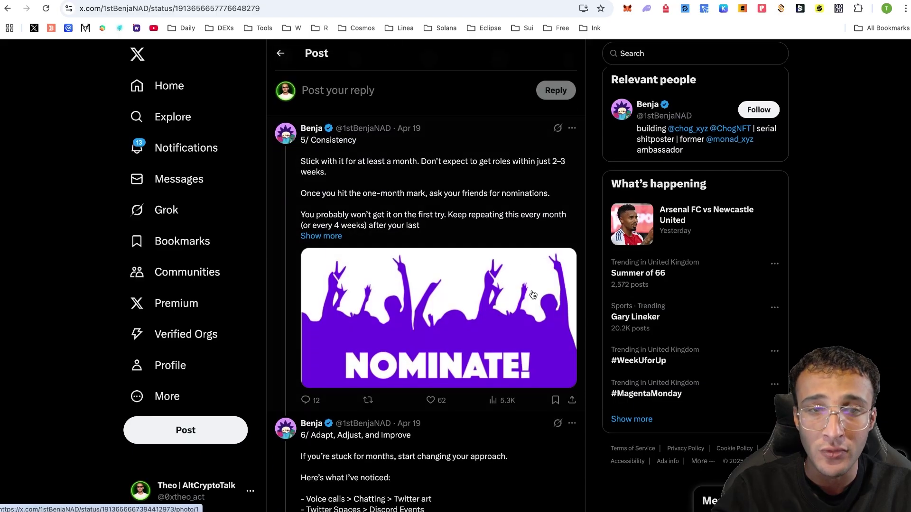
scroll(532, 295, "down", 5)
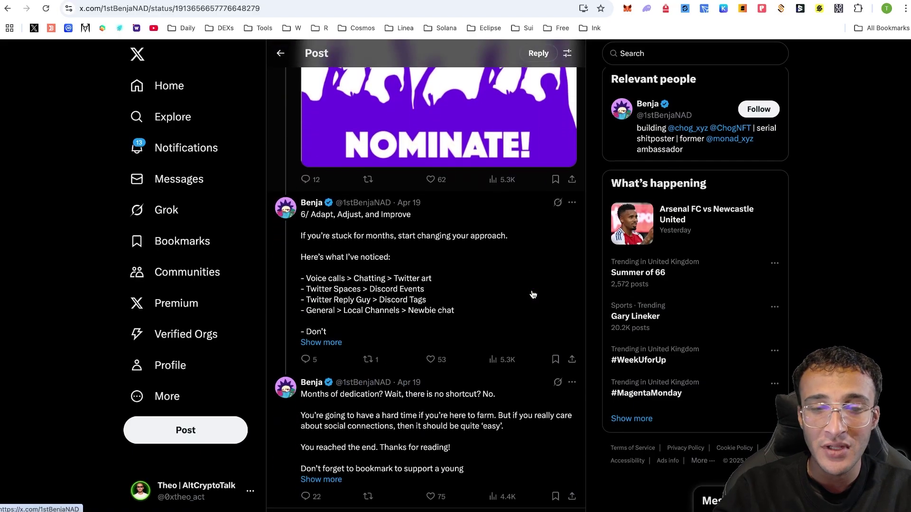
scroll(532, 295, "up", 20)
scroll(533, 295, "up", 8)
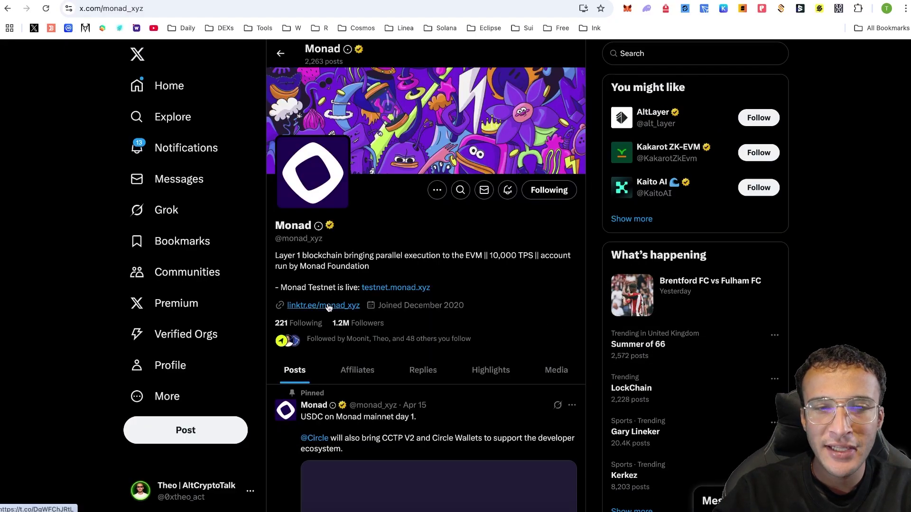
From Monad's Linktree, follow the Community Discord link and accept the Monad server invite
left_click(323, 306)
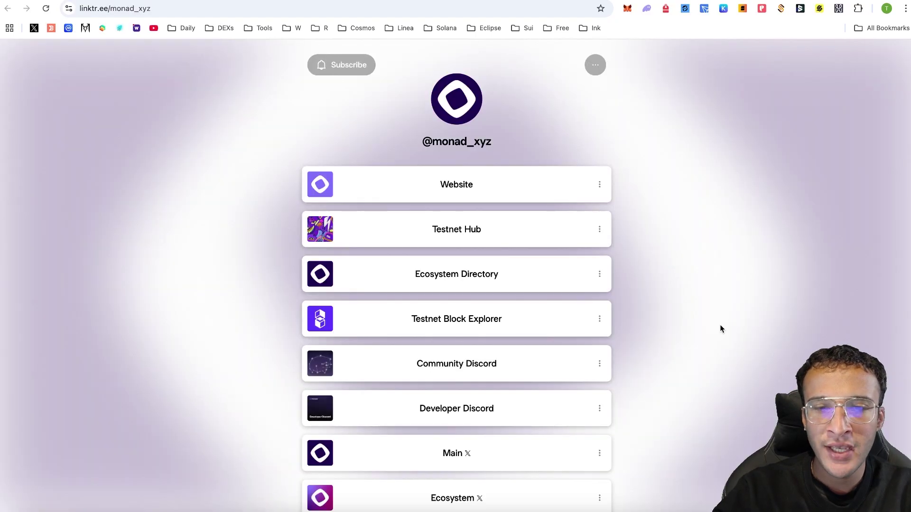
scroll(720, 328, "down", 4)
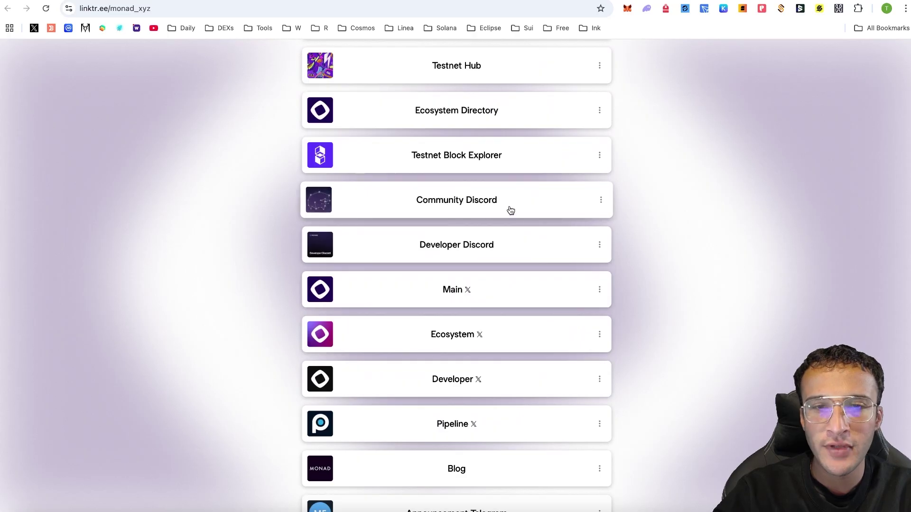
left_click(507, 208)
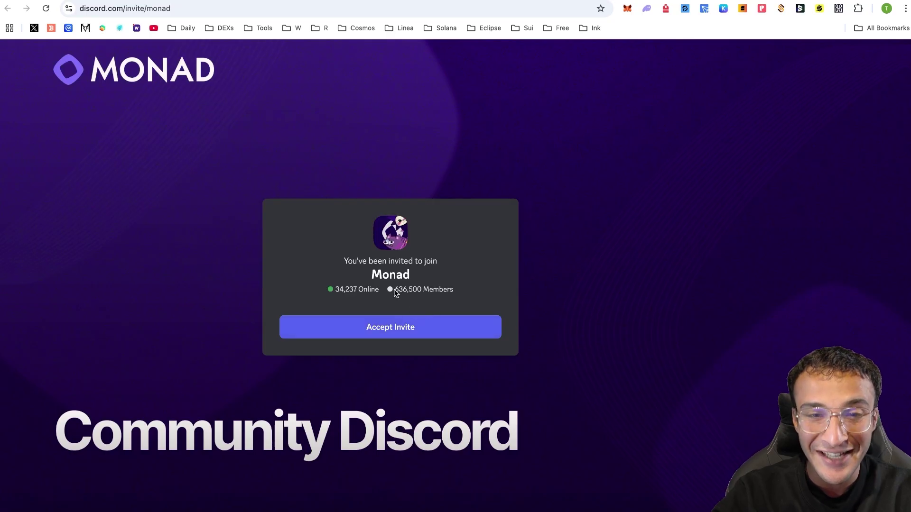
left_click(394, 326)
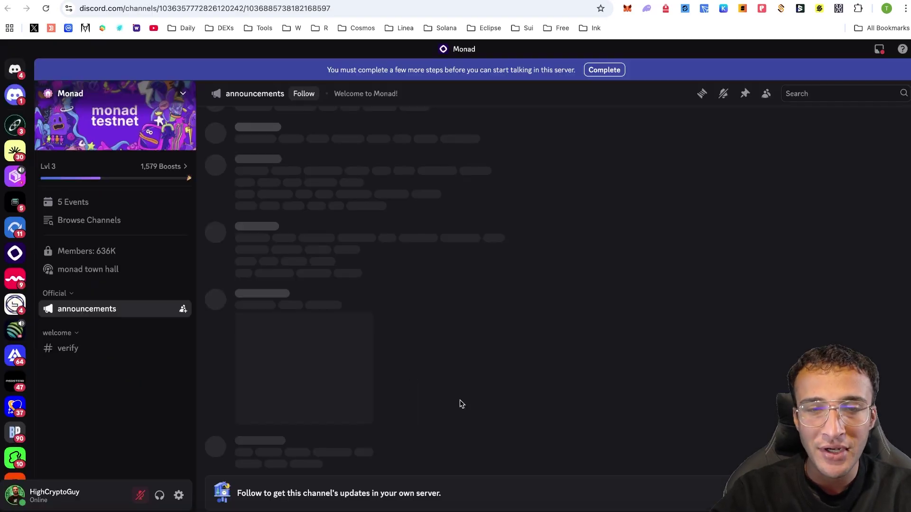
Verify in the Monad server by agreeing to the rules and submitting
left_click(110, 350)
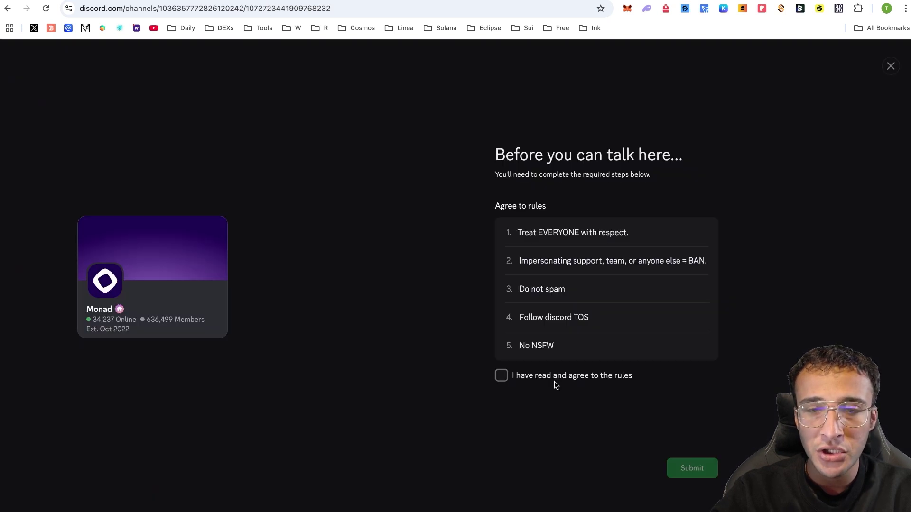
left_click(564, 377)
left_click(692, 468)
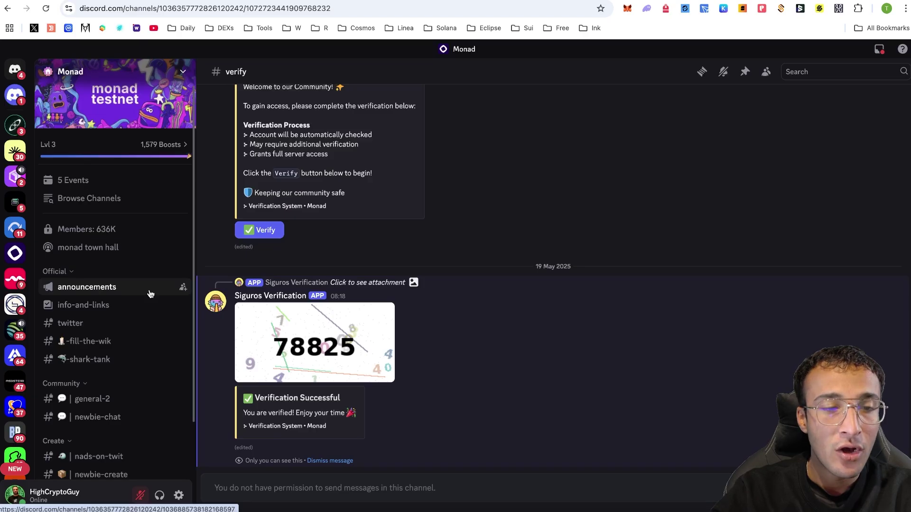
Browse the #general-2 chat, then switch to #announcements
scroll(150, 294, "down", 2)
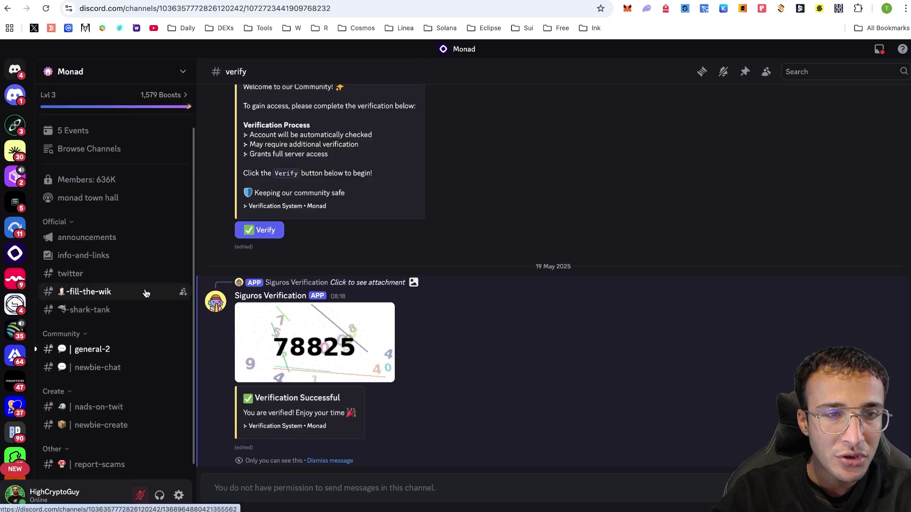
scroll(146, 294, "down", 1)
left_click(140, 329)
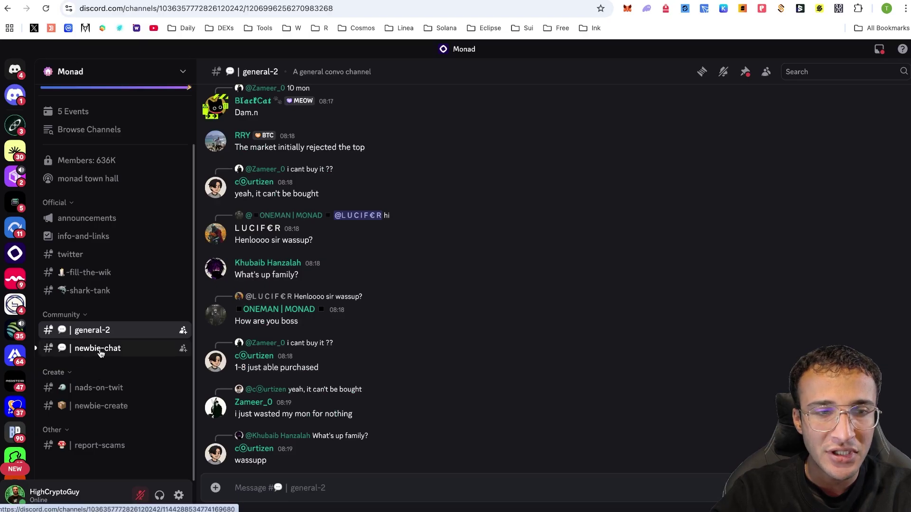
left_click(87, 218)
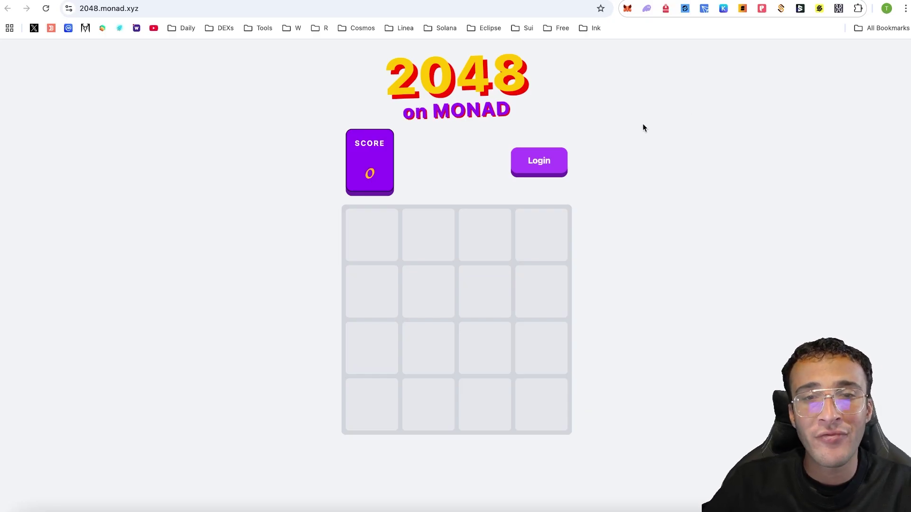
Log in to 2048 with MetaMask and copy the player's wallet address
left_click(521, 160)
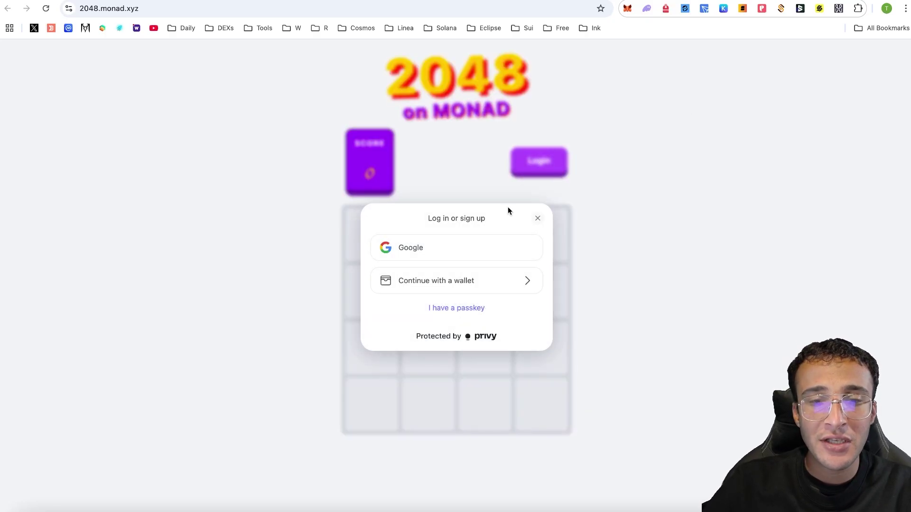
left_click(496, 278)
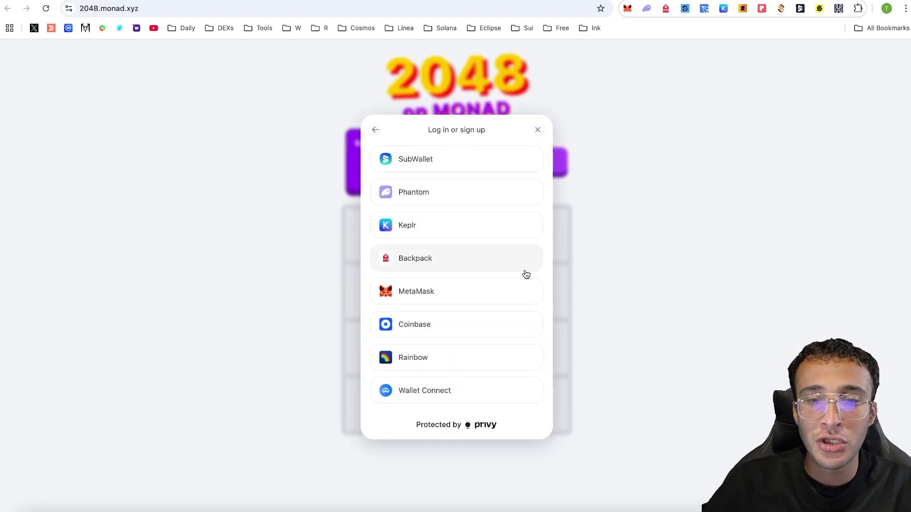
left_click(509, 288)
left_click(858, 284)
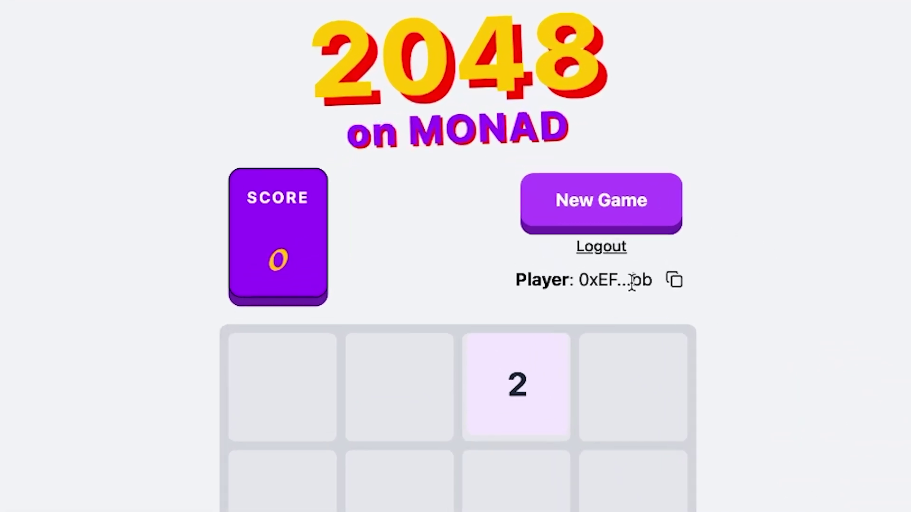
left_click_drag(582, 281, 648, 281)
left_click(697, 305)
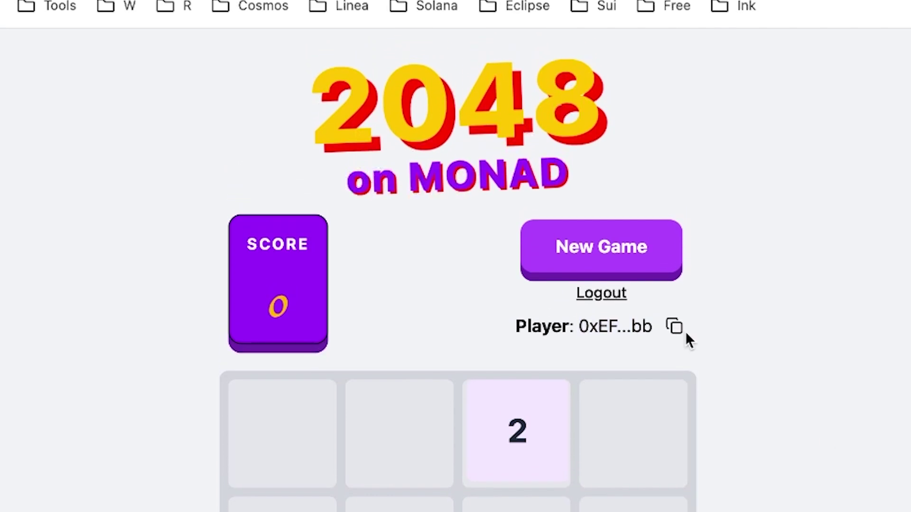
Send 1 MON from MetaMask to the copied player address, then reload the game
left_click(810, 12)
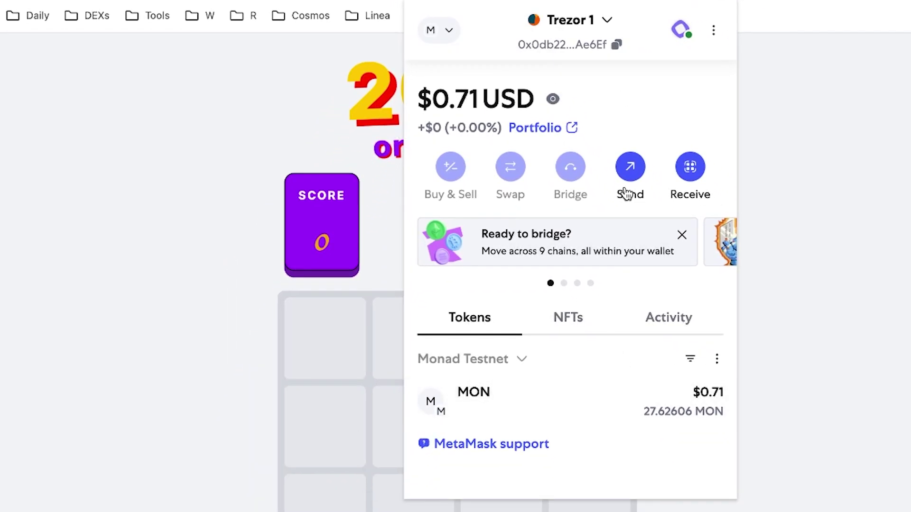
left_click(630, 173)
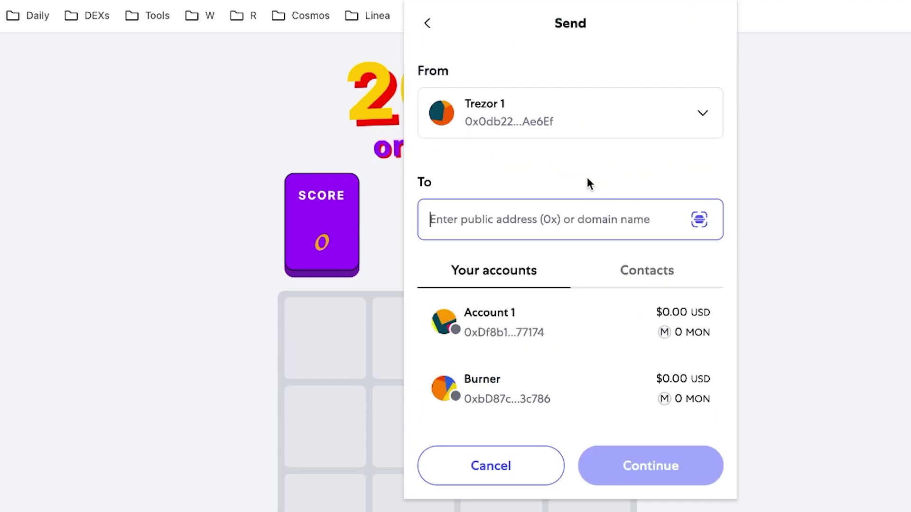
key("ctrl+v")
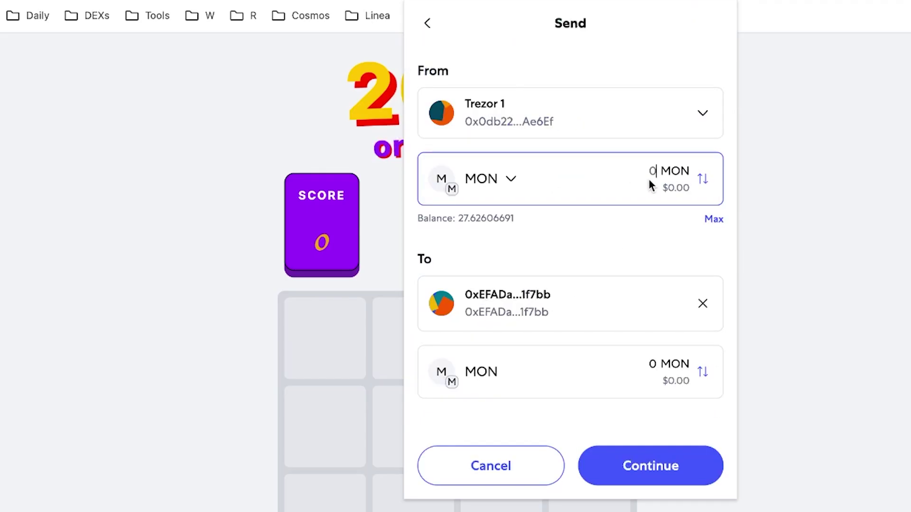
type("1")
left_click(655, 472)
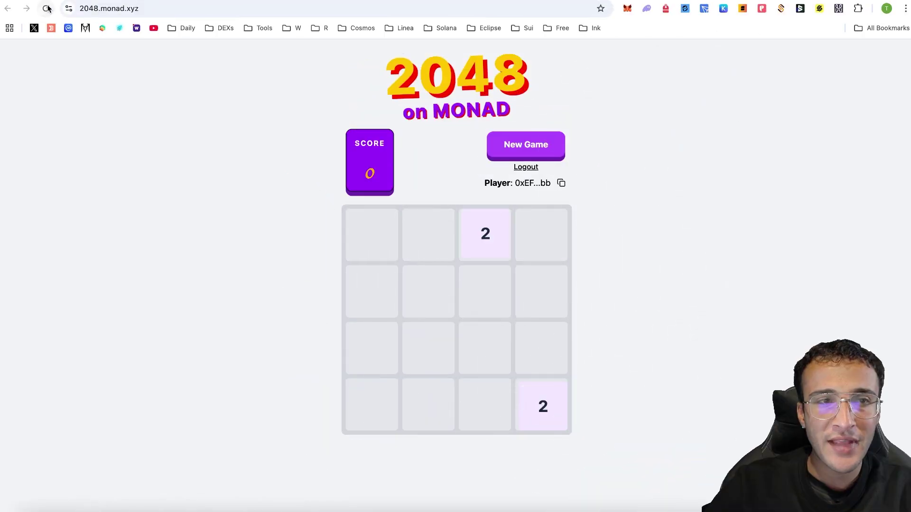
left_click(47, 8)
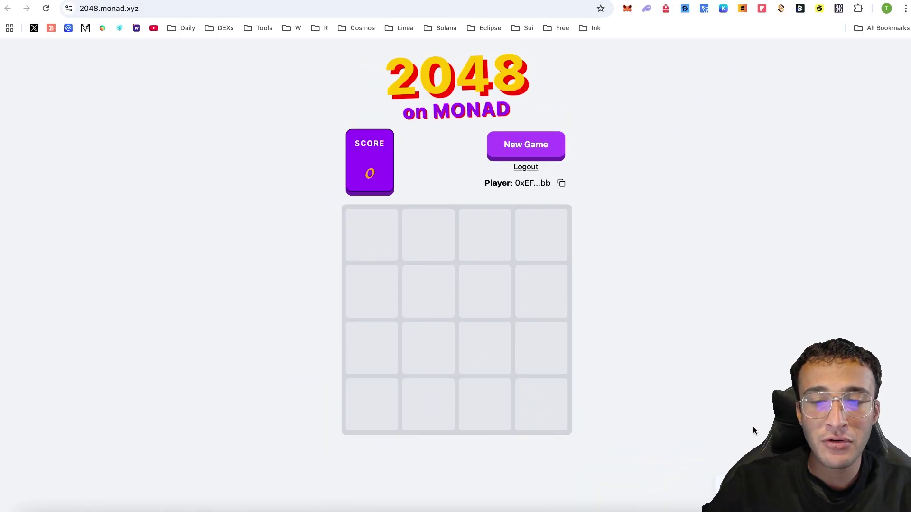
Start a new 2048 game and merge tiles with arrow keys up to 32s
left_click(517, 140)
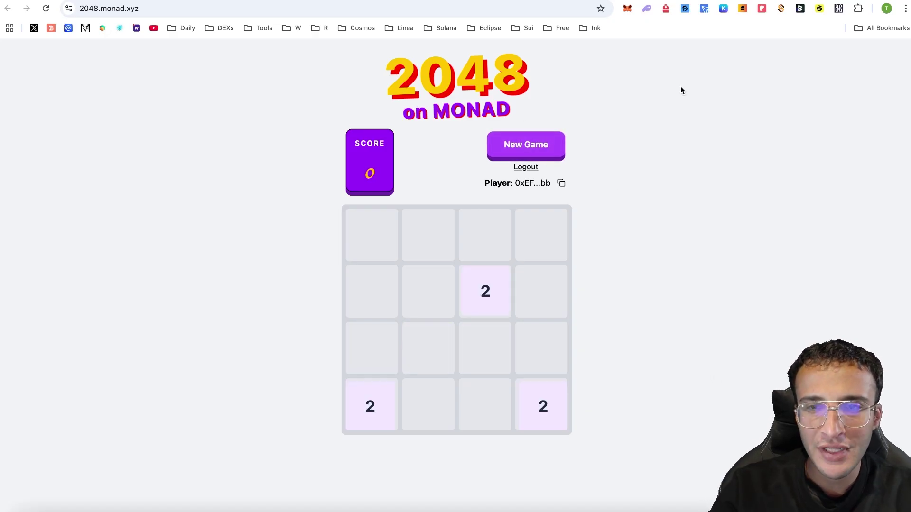
key("Up")
key("Right")
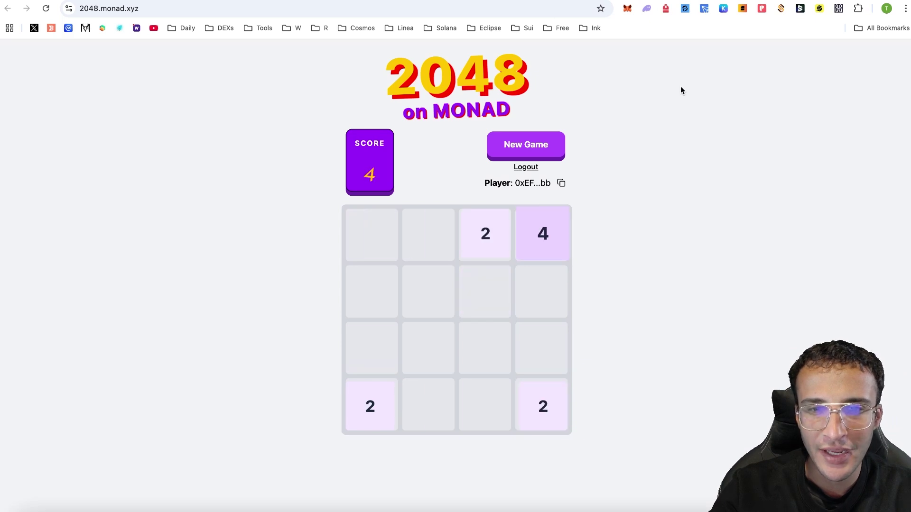
key("Left")
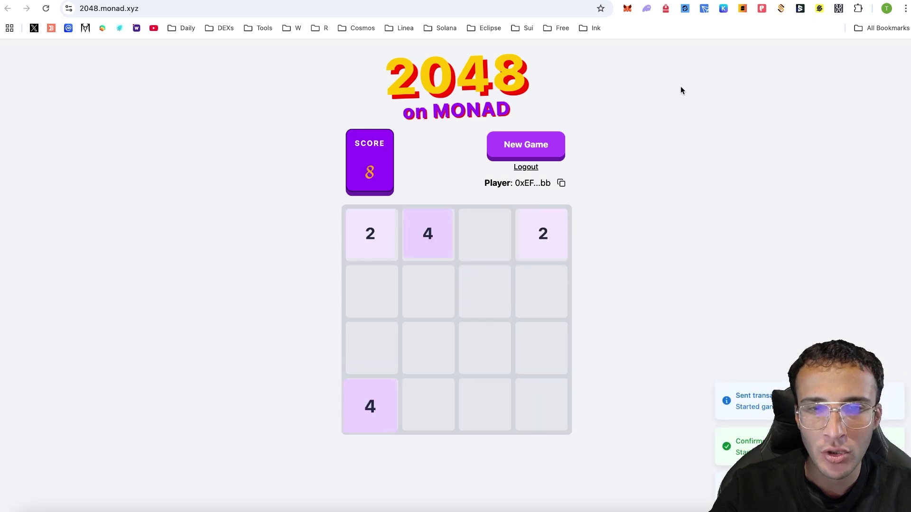
key("Down")
key("Right")
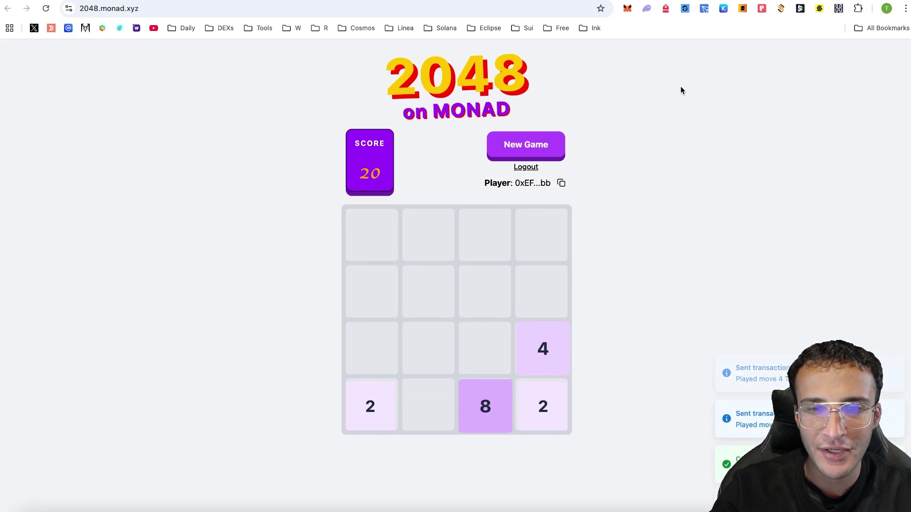
key("Left")
key("Up")
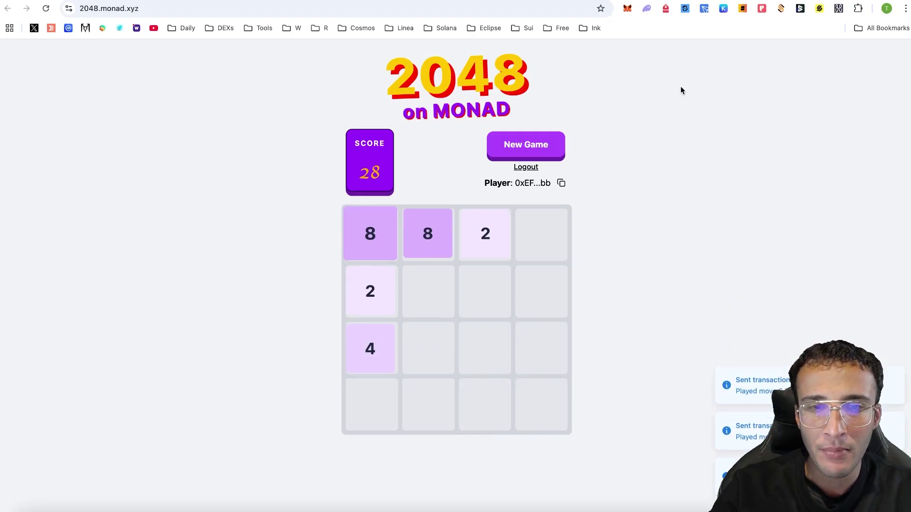
key("Right")
key("Left")
key("Down")
key("Right")
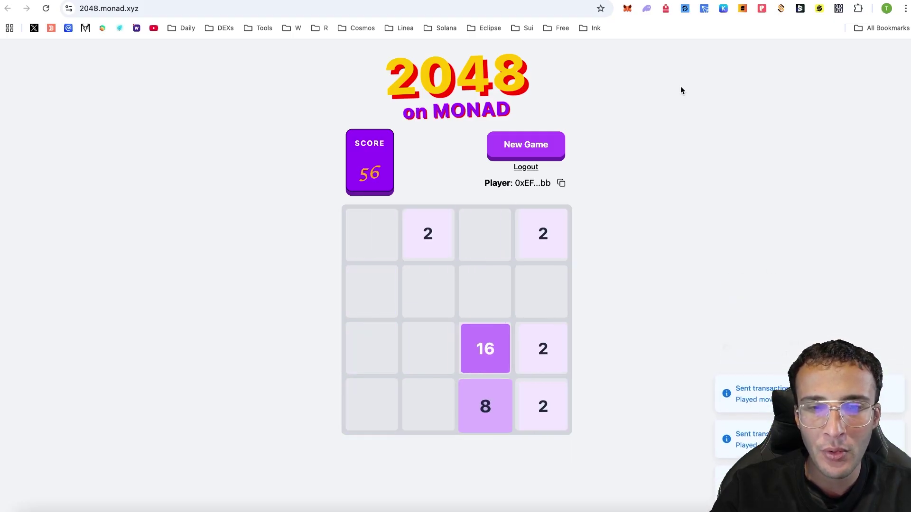
key("Down")
key("Up")
key("Up")
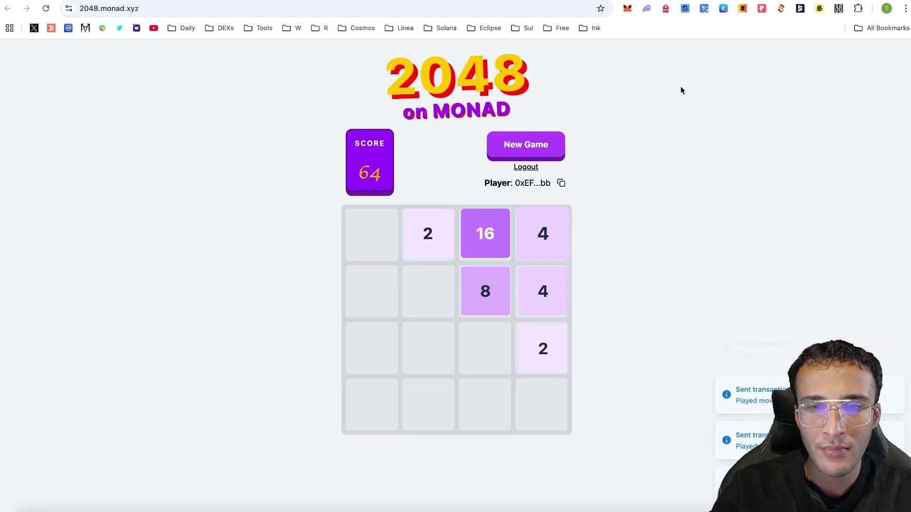
key("Down")
key("Left")
key("Right")
key("Down")
key("Right")
key("Right")
key("Right")
key("Down")
key("Right")
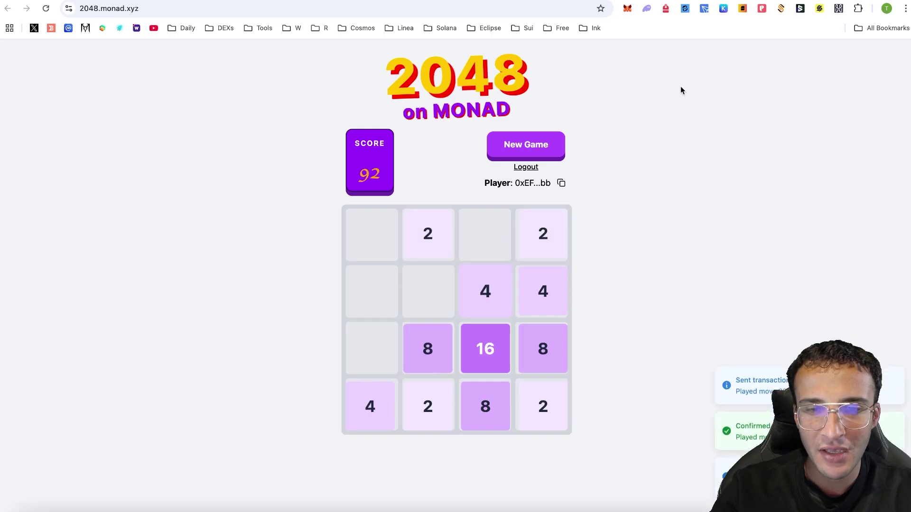
key("Right")
key("Down")
key("Down")
key("Left")
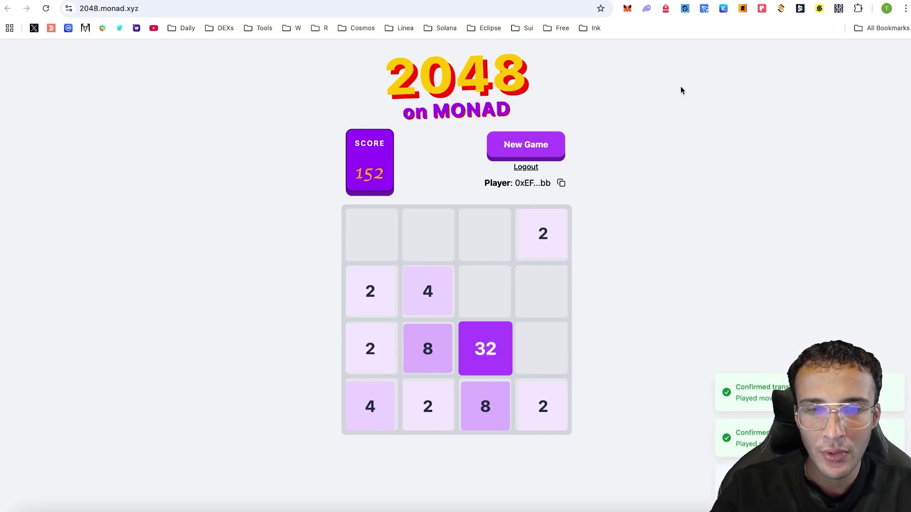
key("Down")
key("Right")
key("Left")
key("Right")
key("Right")
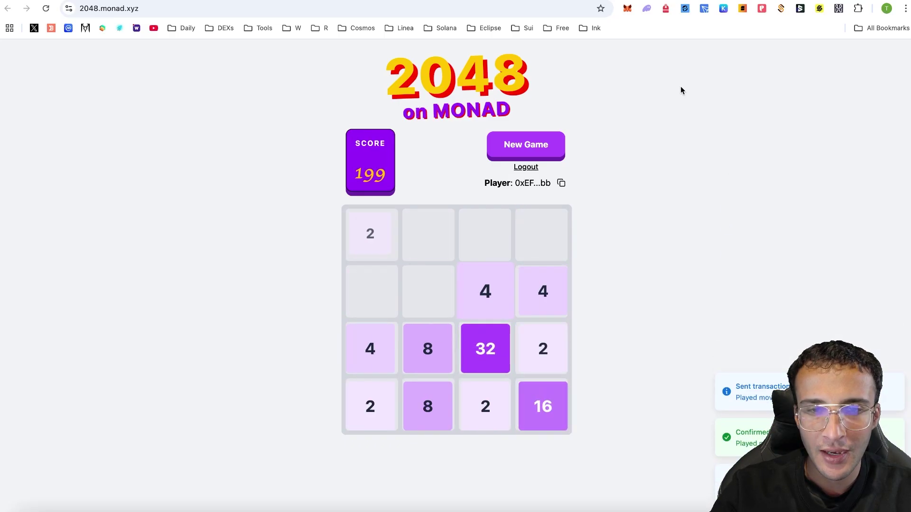
key("Right")
key("Down")
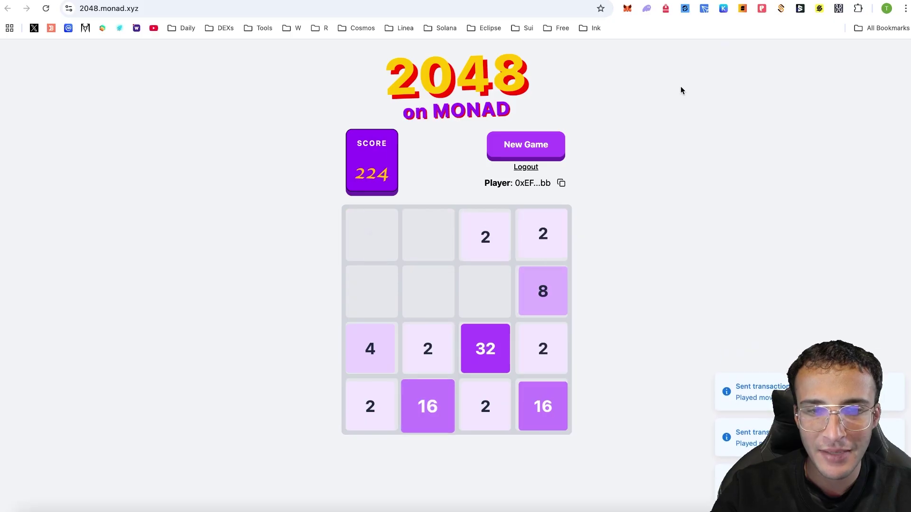
key("Right")
key("Left")
key("Left")
key("Down")
key("Down")
key("Right")
key("Down")
key("Down")
key("Left")
Keep merging to a 128 tile until Game Over at 1164, then Play Again
key("Down")
key("Right")
key("Left")
key("Down")
key("Left")
key("Down")
key("Down")
key("Down")
key("Down")
key("Down")
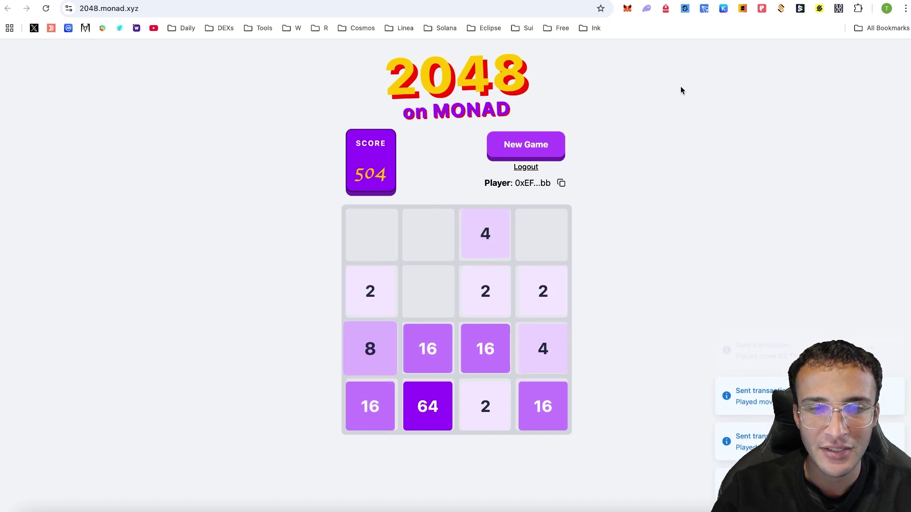
key("Right")
key("Down")
key("Left")
key("Down")
key("Left")
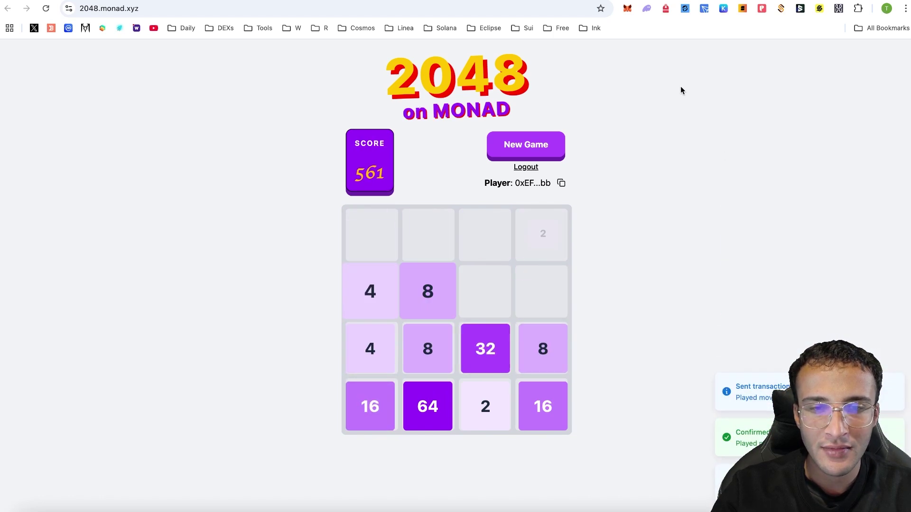
key("Down")
key("Right")
key("Left")
key("Right")
key("Down")
key("Right")
key("Right")
key("Left")
key("Right")
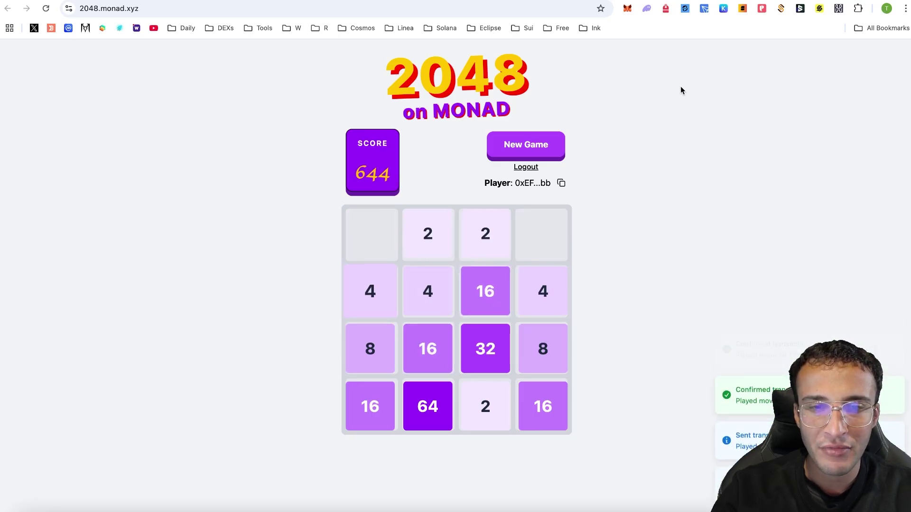
key("Left")
key("Down")
key("Down")
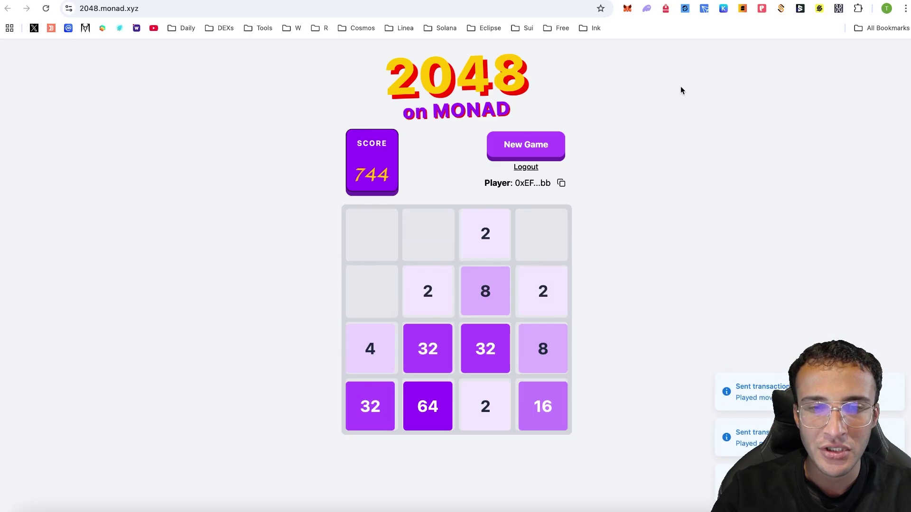
key("Left")
key("Down")
key("Left")
key("Down")
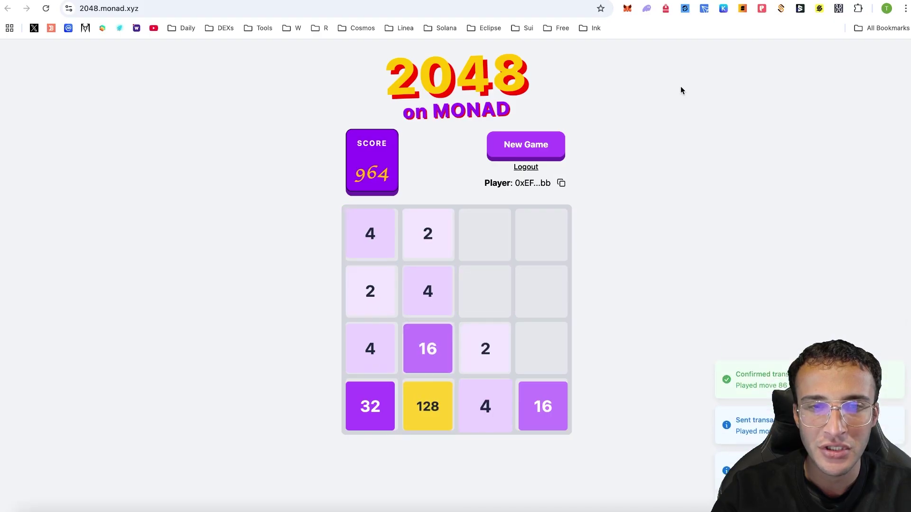
key("Right")
key("Right")
key("Right")
key("Right")
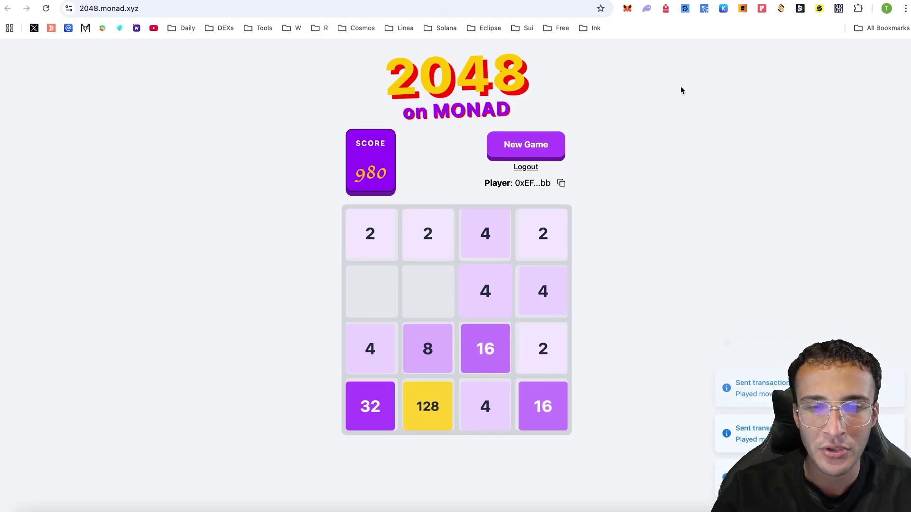
key("Left")
key("Right")
key("Down")
key("Down")
key("Left")
key("Down")
key("Right")
key("Left")
key("Right")
key("Left")
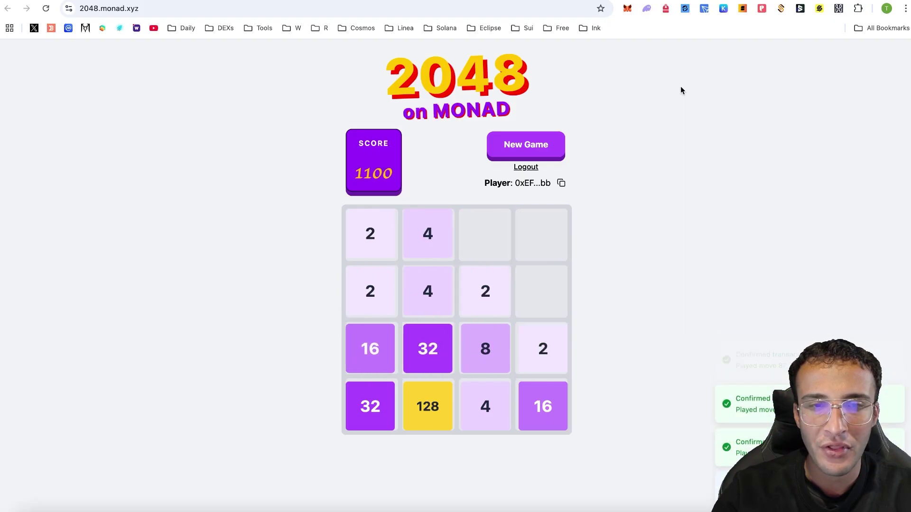
key("Down")
key("Left")
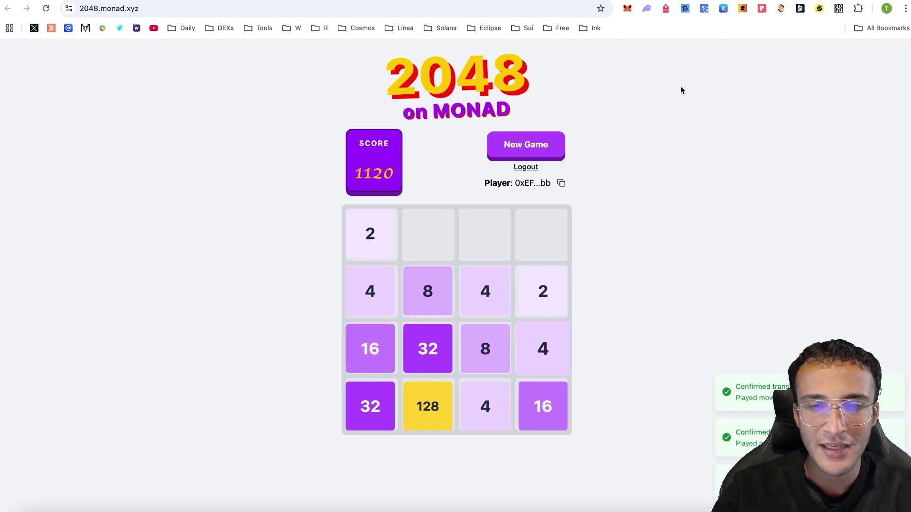
key("Up")
key("Right")
key("Down")
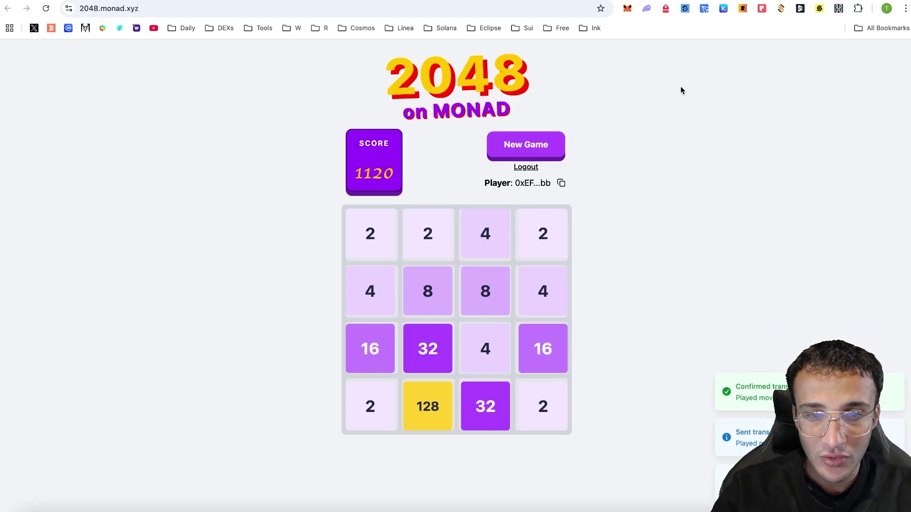
key("Left")
key("Left")
key("Left")
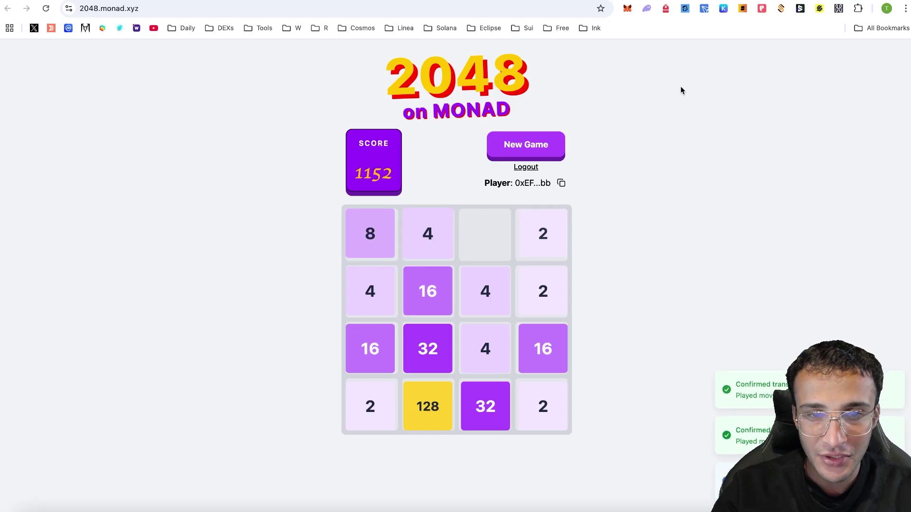
key("Down")
key("Right")
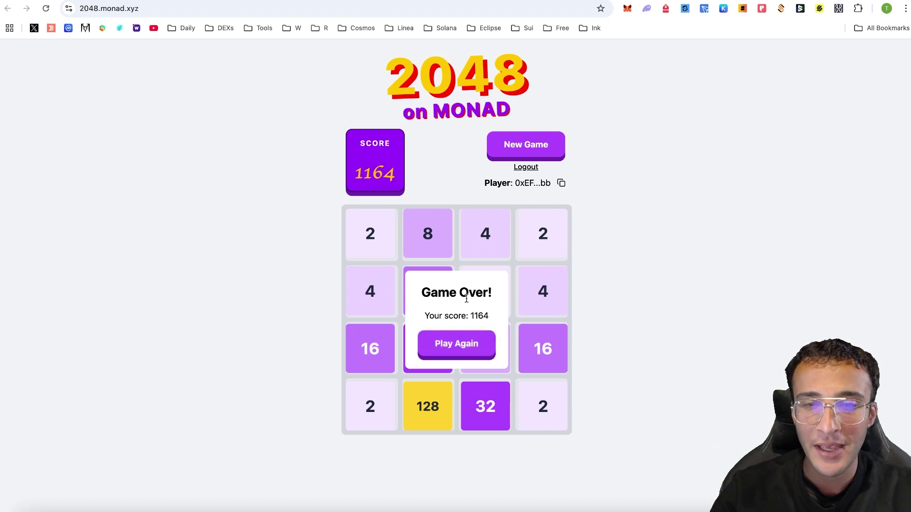
left_click(439, 347)
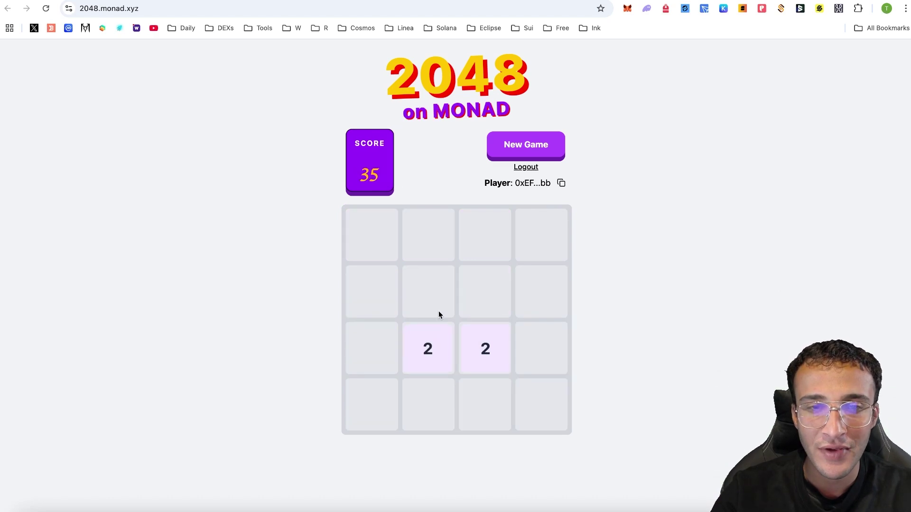
Slide tiles in the new 2048 game to build two 16s and merge them into a 32
key("Left")
key("Down")
key("Up")
key("Down")
key("Right")
key("Up")
key("Left")
key("Down")
key("Left")
key("Up")
key("Right")
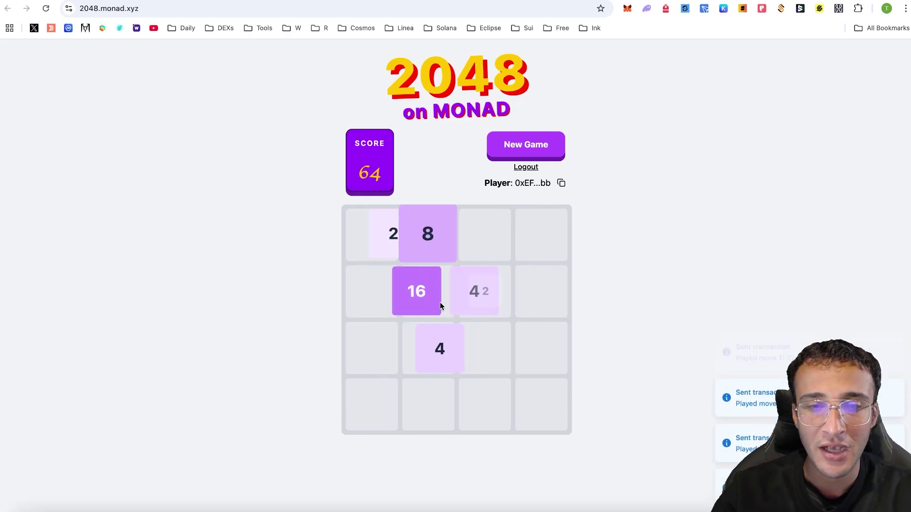
key("Down")
key("Left")
key("Up")
key("Right")
key("Down")
key("Left")
key("Up")
key("Right")
key("Down")
key("Left")
key("Up")
key("Right")
Keep merging to form a second 32, then combine the two 32s into a 64
key("Down")
key("Left")
key("Up")
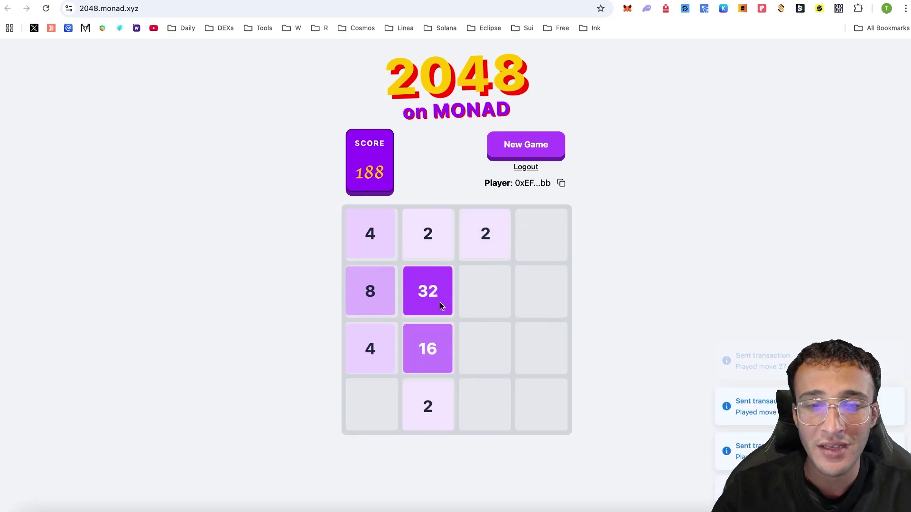
key("Right")
key("Down")
key("Left")
key("Up")
key("Right")
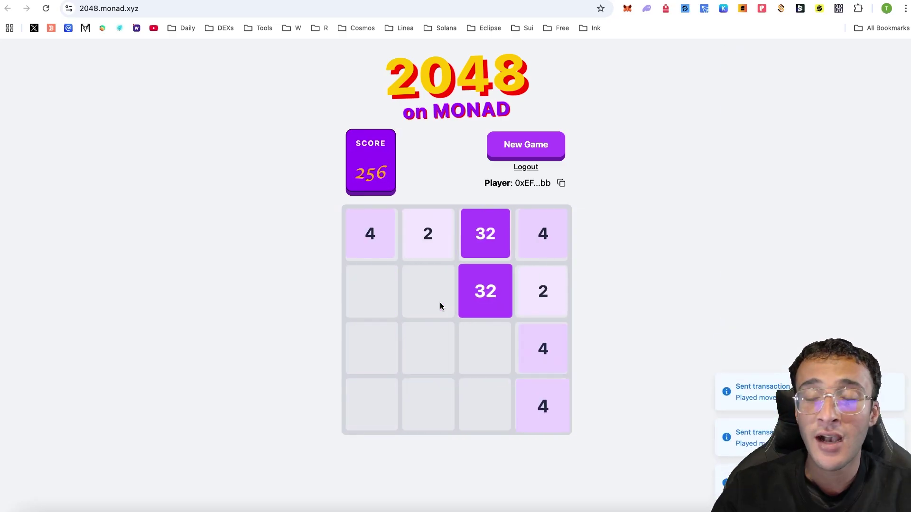
key("Left")
key("Down")
key("Right")
key("Down")
Merge smaller tiles into another 64, then combine both 64s into a 128 at 824 points
key("Left")
key("Up")
key("Up")
key("Right")
key("Left")
key("Right")
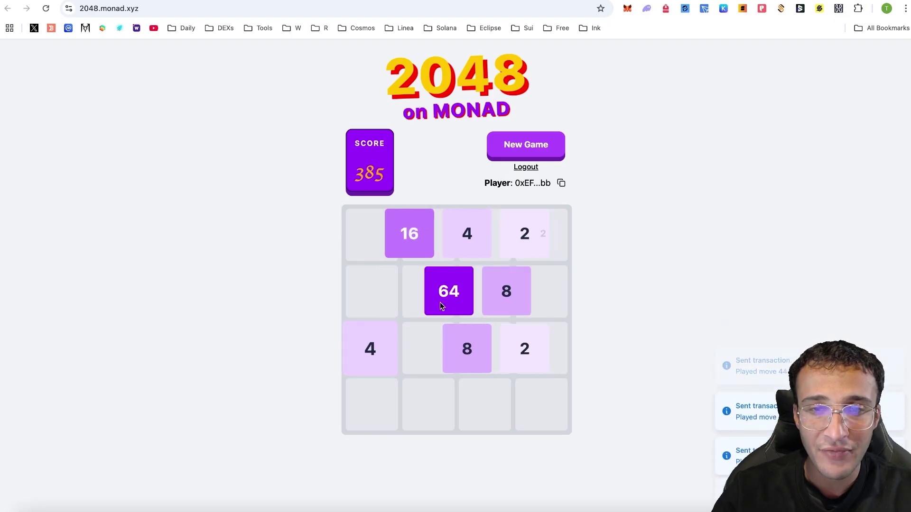
key("Right")
key("Right")
key("Down")
key("Left")
key("Right")
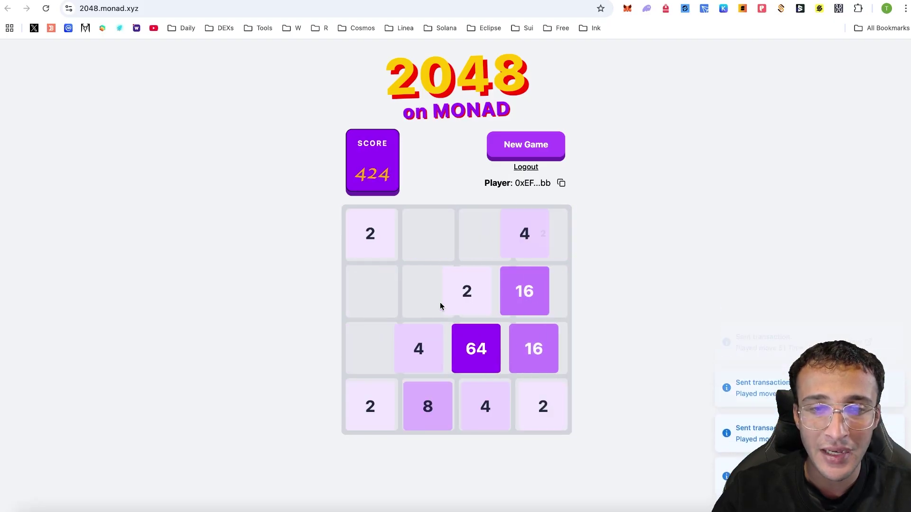
key("Up")
key("Left")
key("Up")
key("Up")
key("Right")
key("Down")
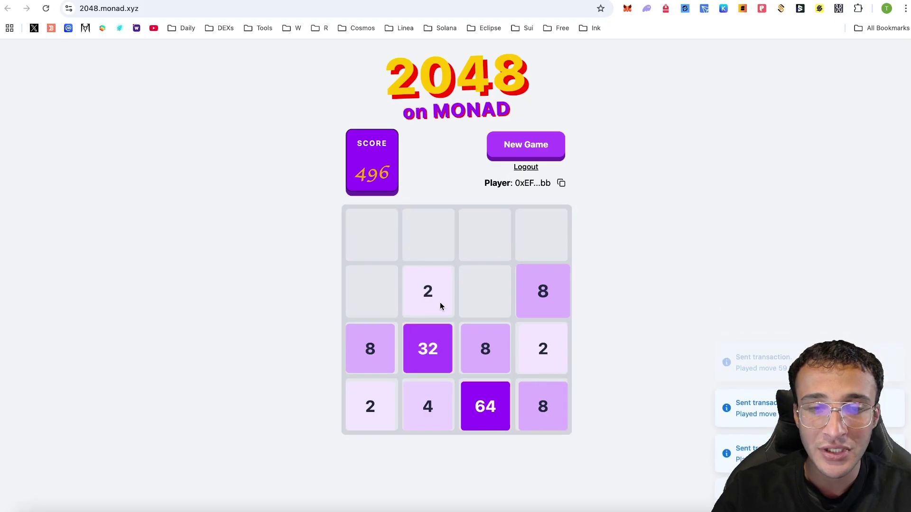
key("Up")
key("Left")
key("Down")
key("Down")
key("Down")
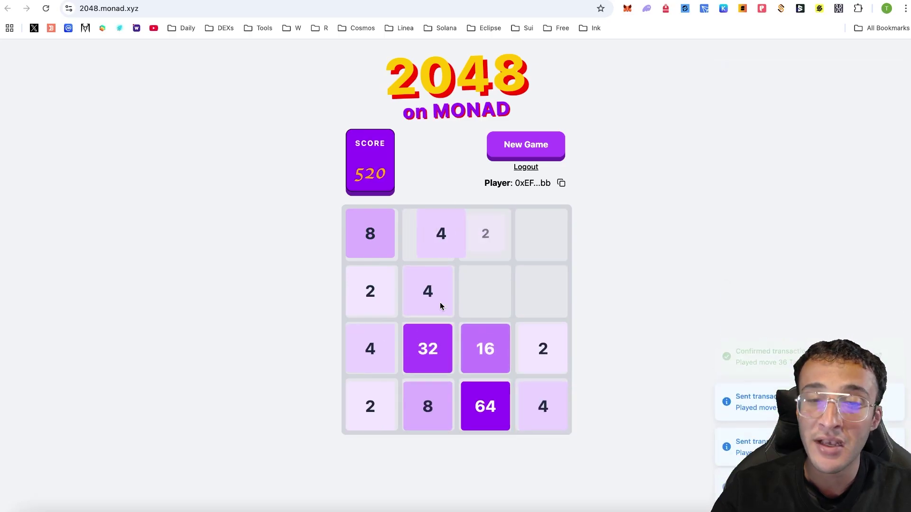
key("Right")
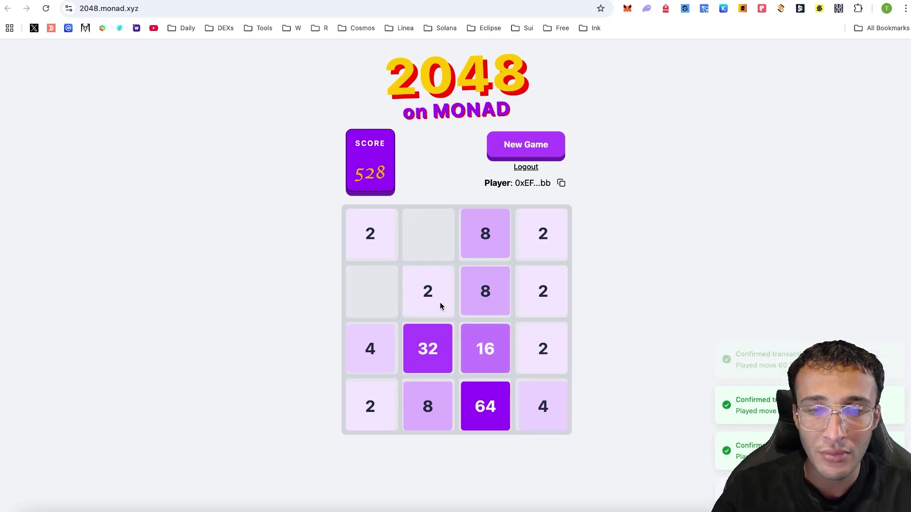
key("Down")
key("Down")
key("Down")
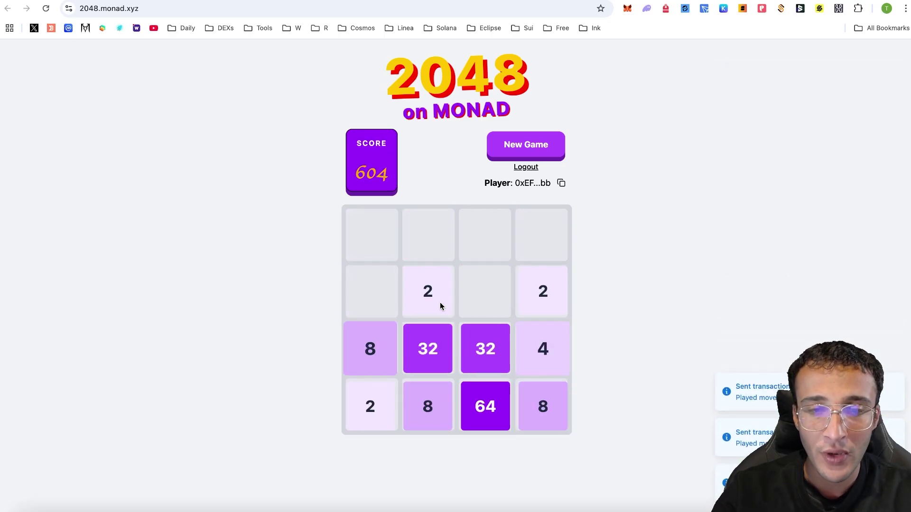
key("Left")
key("Left")
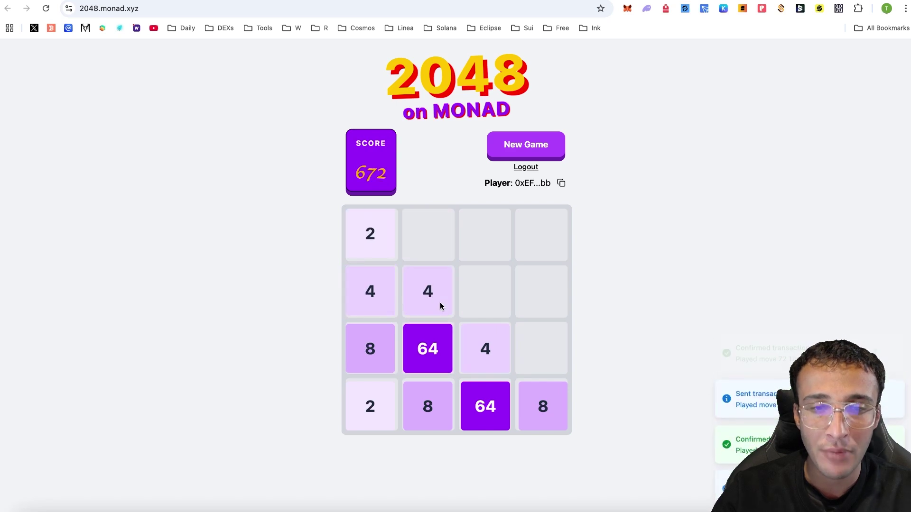
key("Right")
key("Down")
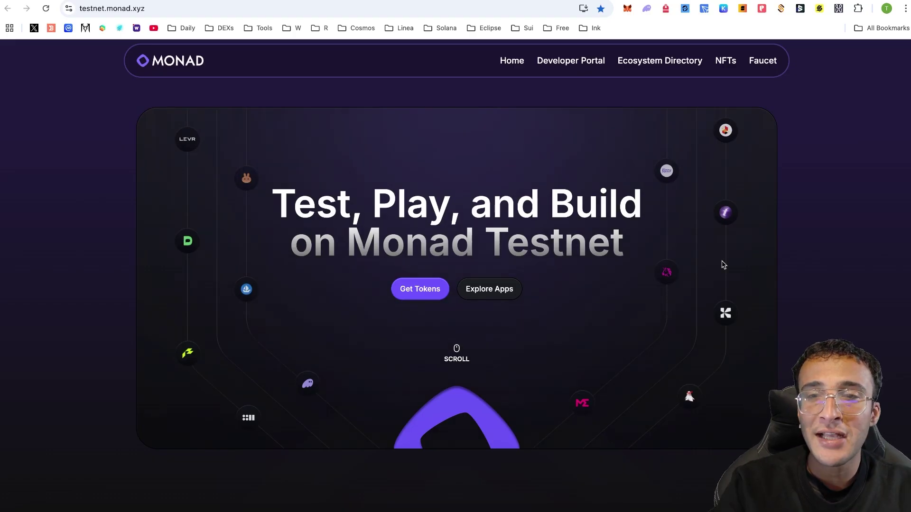
Go to the Faucet page at faucet.monad.xyz from the site's top navigation
left_click(763, 60)
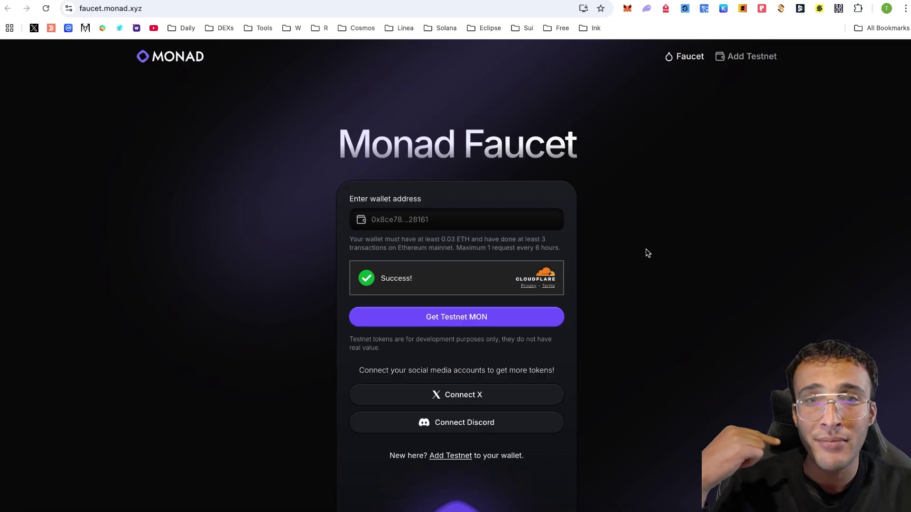
Copy the account address from the MetaMask wallet extension
left_click(627, 8)
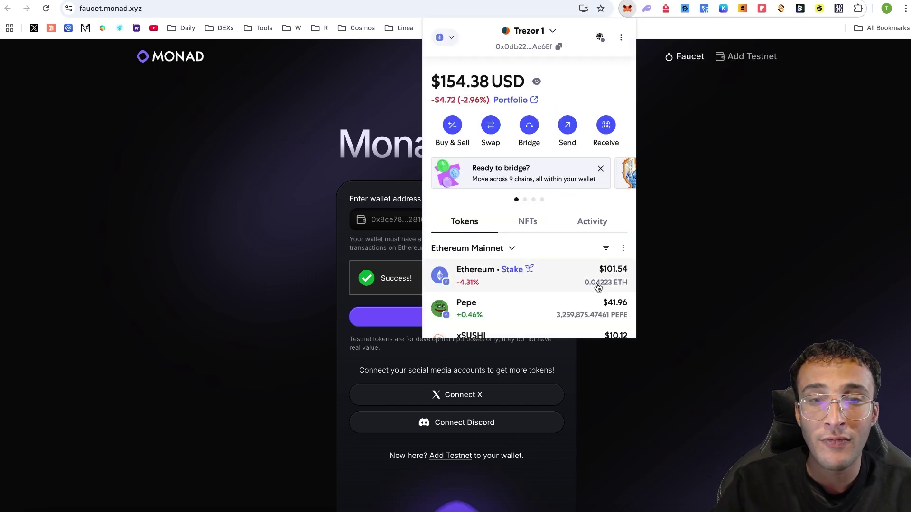
left_click(769, 219)
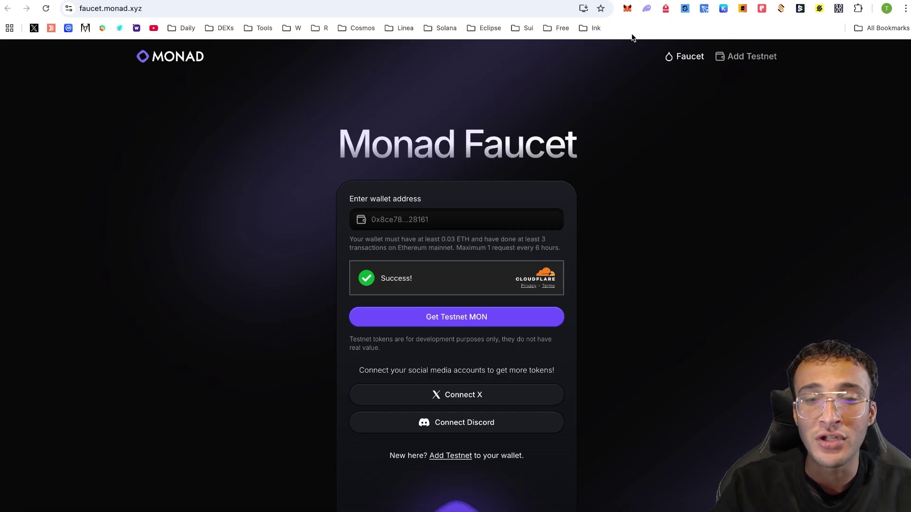
left_click(627, 8)
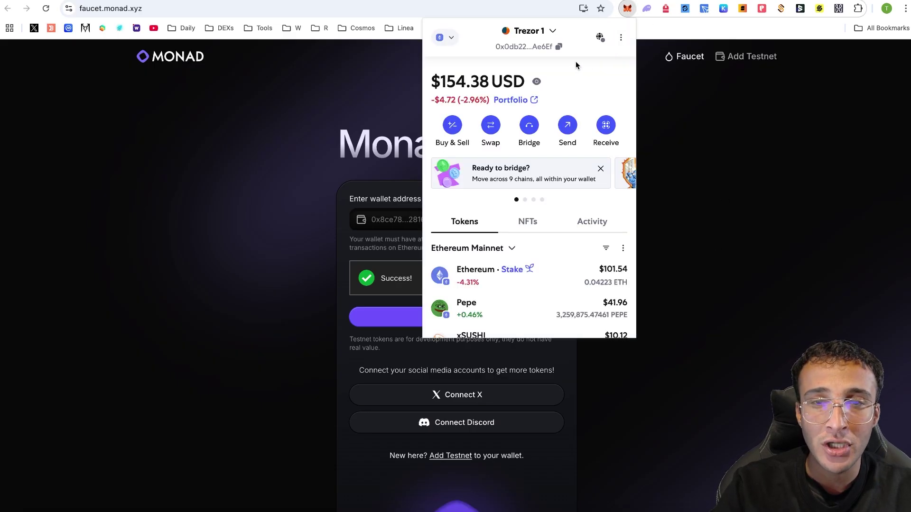
left_click(771, 147)
Paste the address into the wallet address field and review the 'Too much MON' 5 MON limit error
left_click(474, 216)
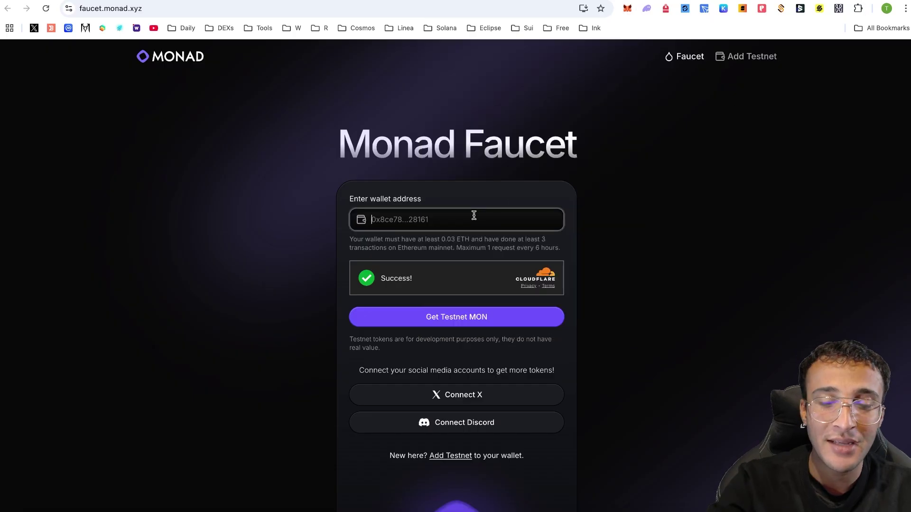
type("0x0db228081Fa3Ab56337662dA8b2454eD672Ae6Ef")
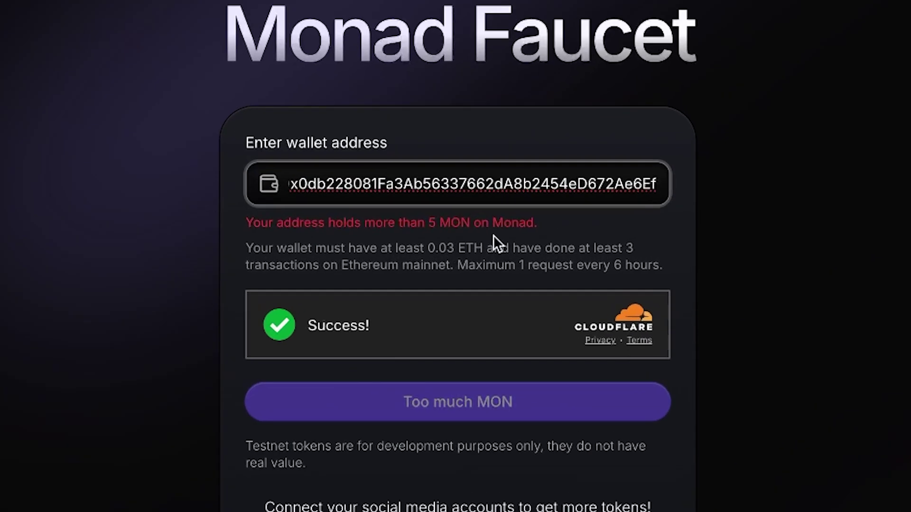
left_click_drag(426, 223, 561, 230)
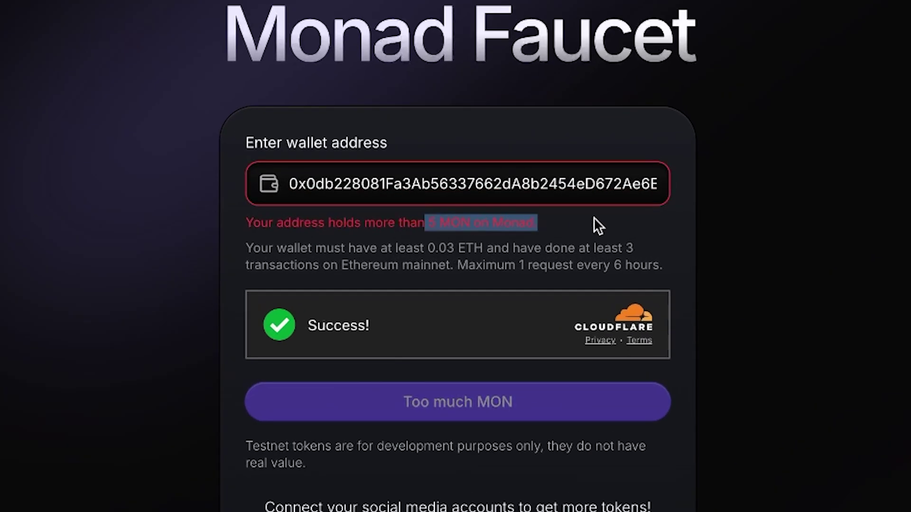
left_click(617, 216)
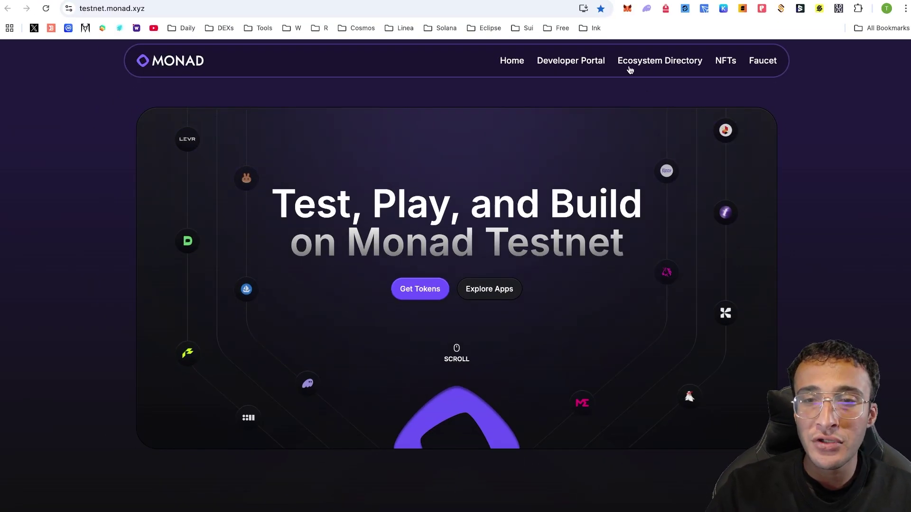
Go from the Trending section to the NFTs on Monad page, then to Magic Eden's Monad testnet mints
scroll(700, 97, "down", 8)
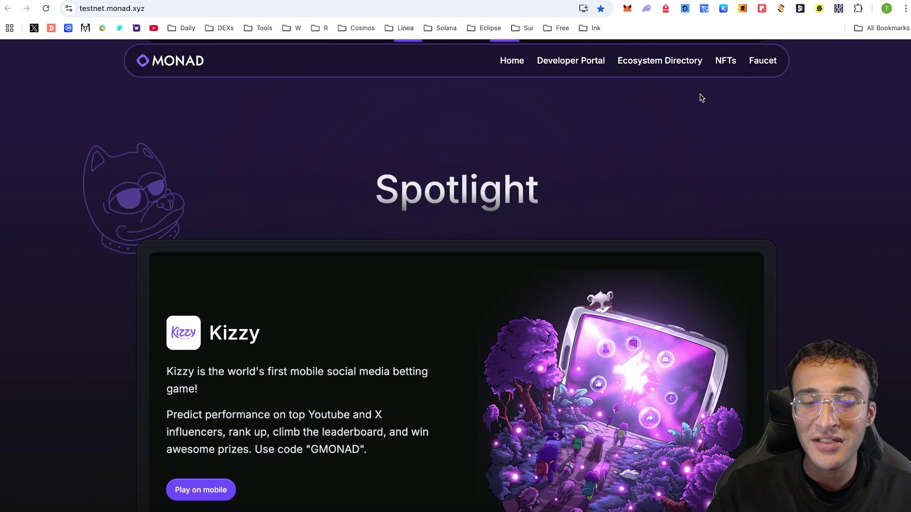
scroll(701, 97, "down", 4)
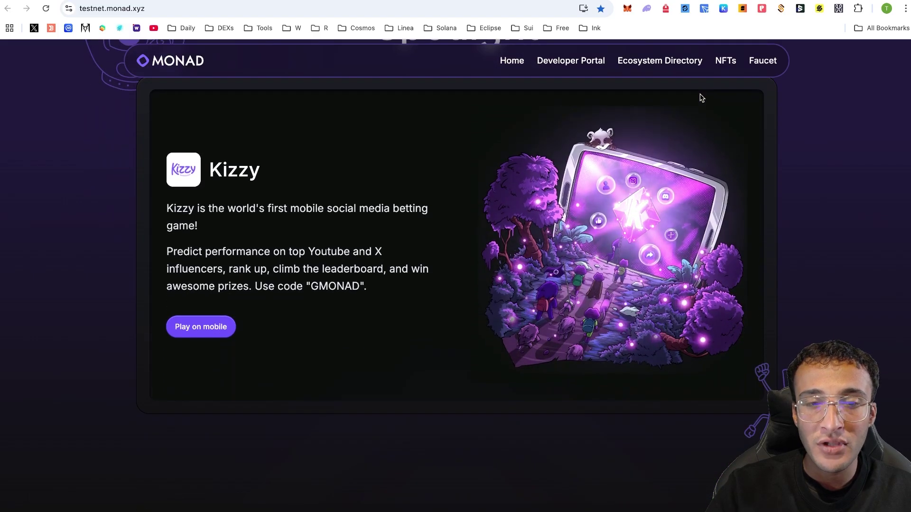
scroll(701, 97, "down", 6)
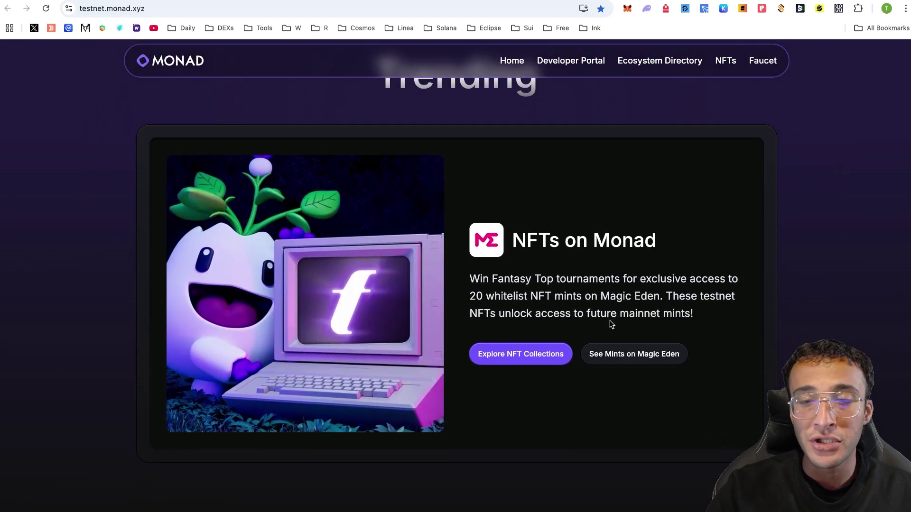
left_click(530, 362)
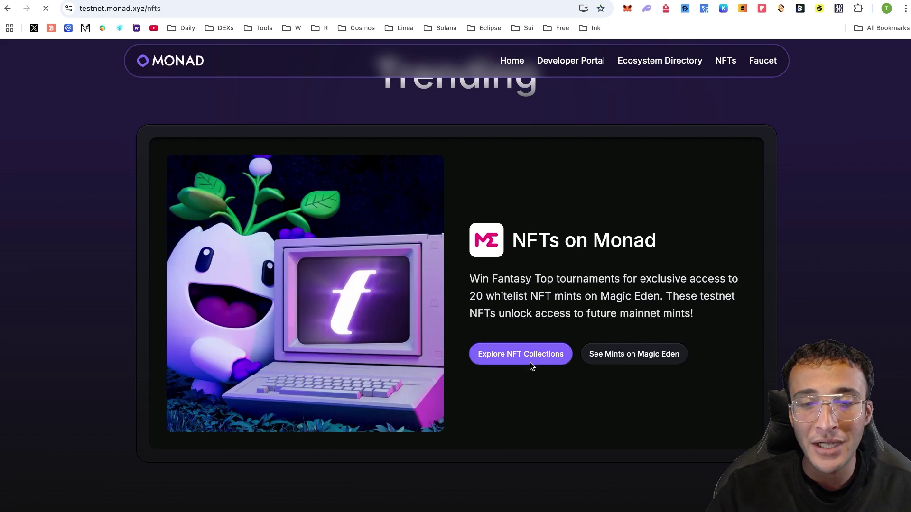
scroll(380, 352, "down", 2)
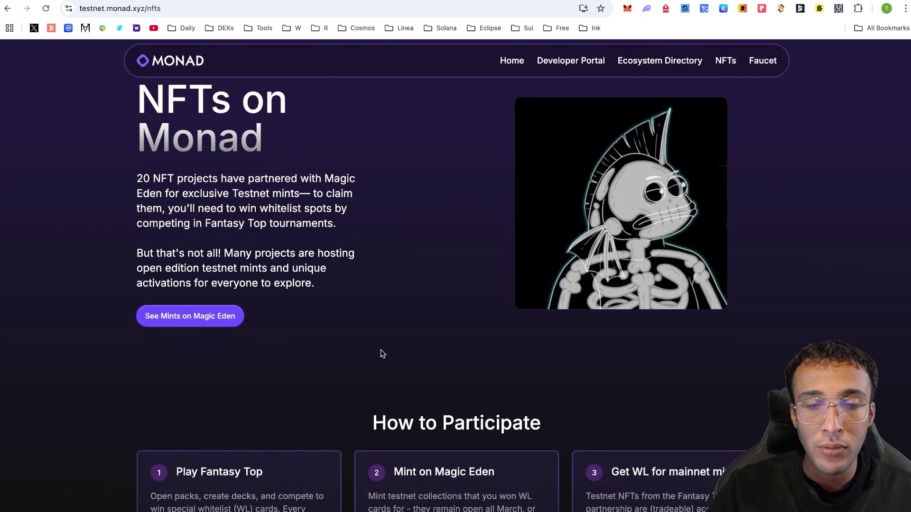
left_click(190, 305)
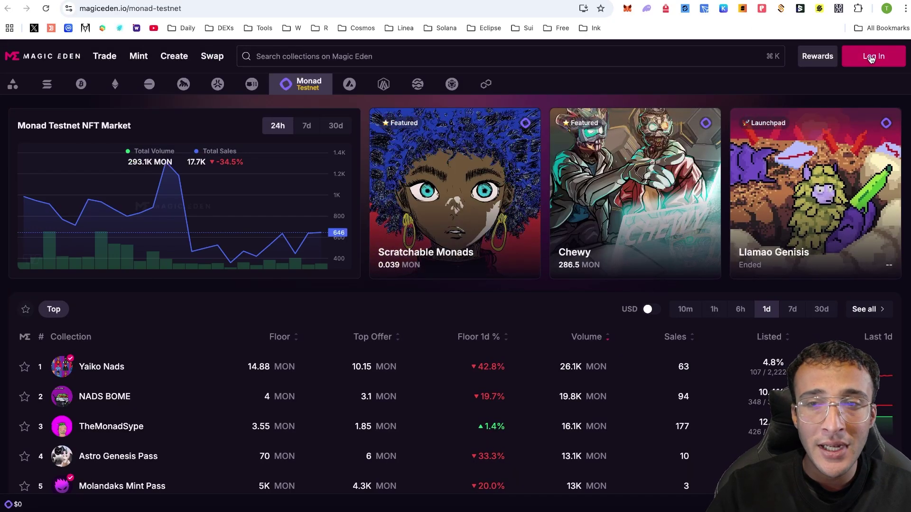
left_click(872, 57)
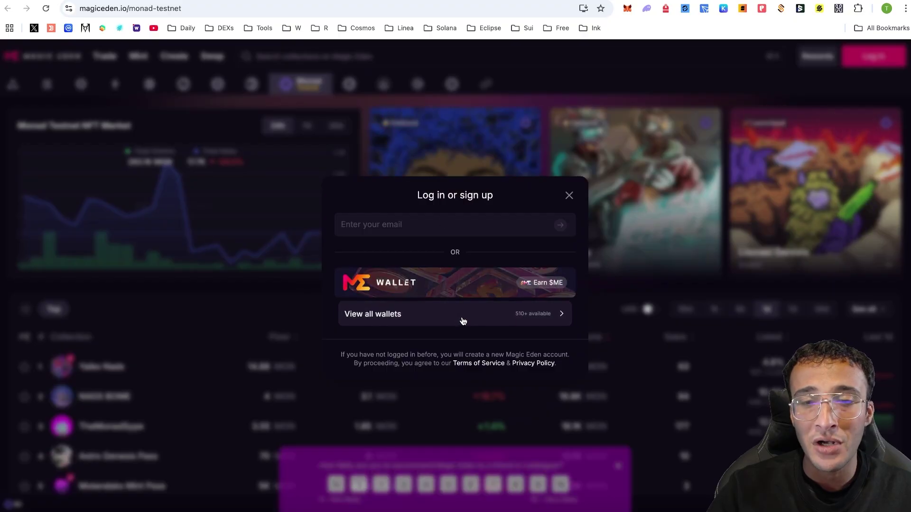
left_click(464, 316)
left_click(474, 242)
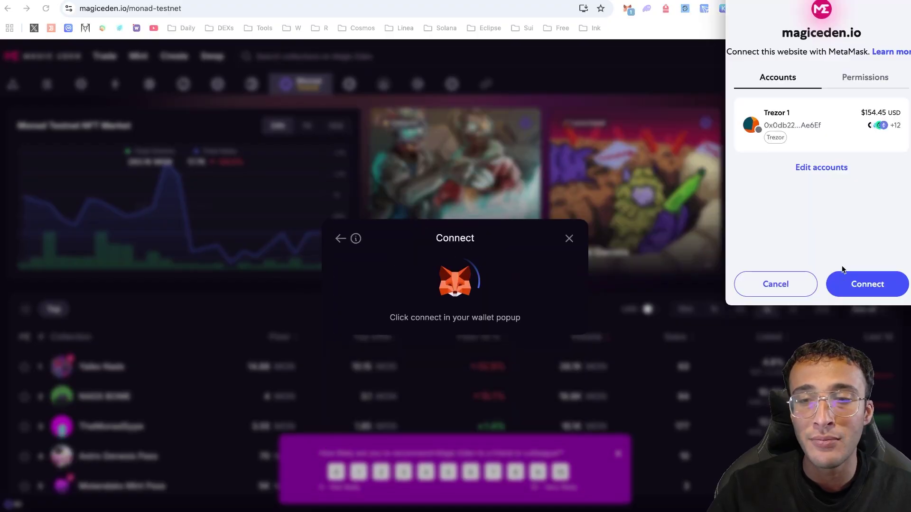
left_click(859, 276)
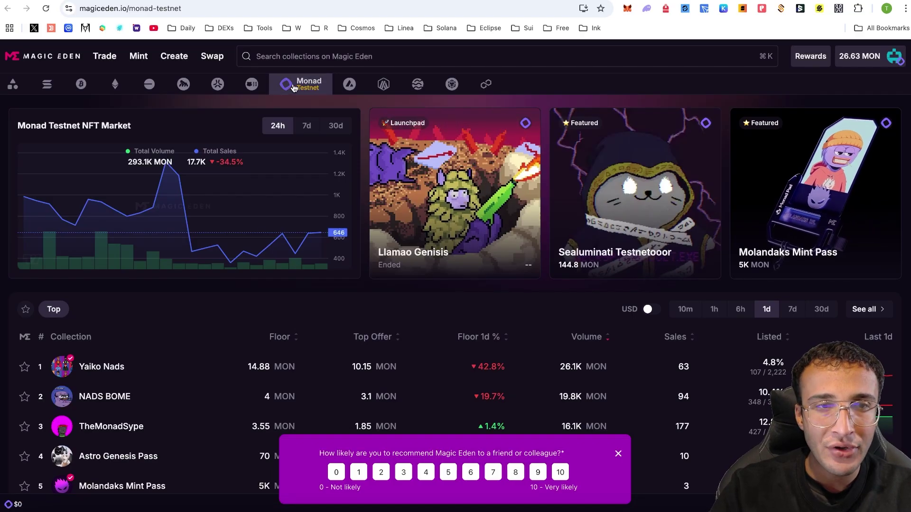
scroll(365, 183, "down", 3)
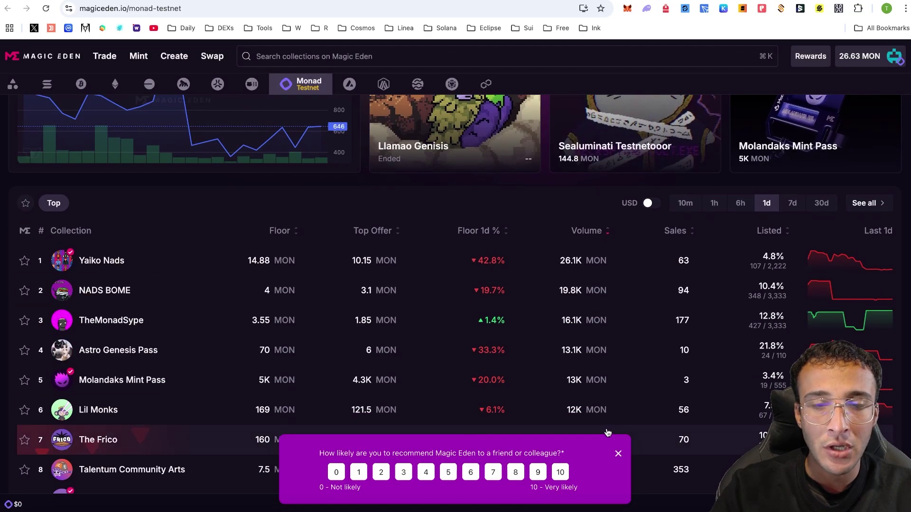
left_click(619, 453)
scroll(428, 369, "down", 3)
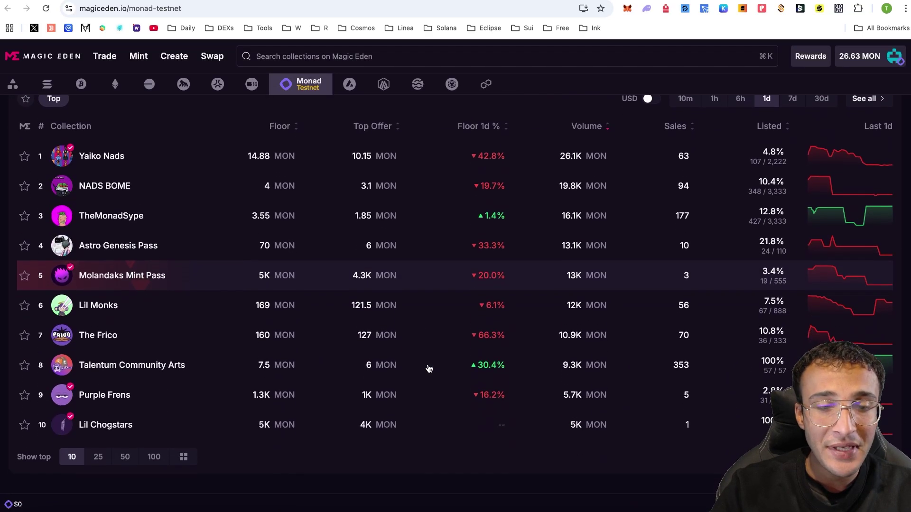
scroll(428, 369, "up", 5)
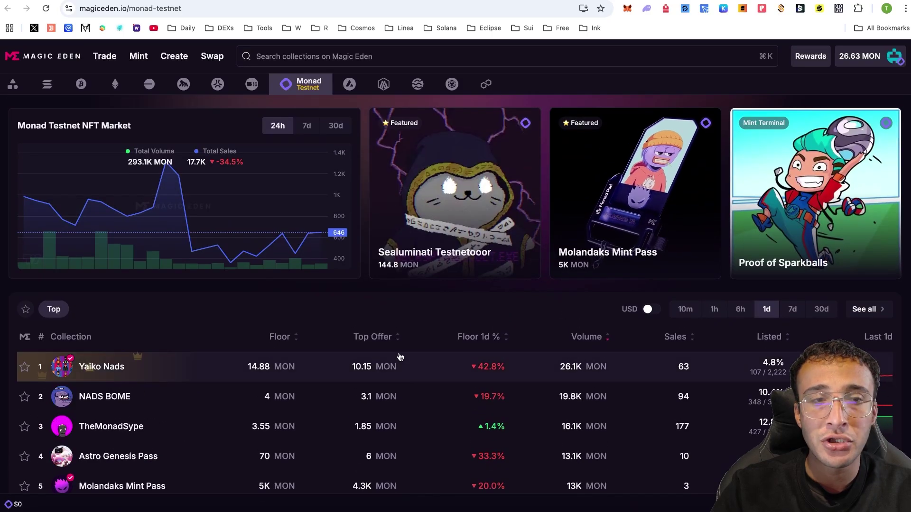
scroll(346, 307, "down", 8)
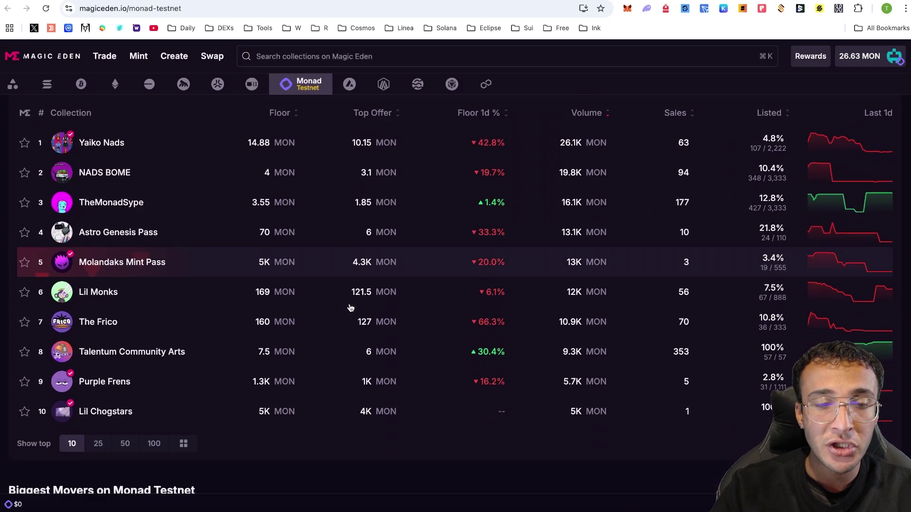
scroll(350, 308, "down", 3)
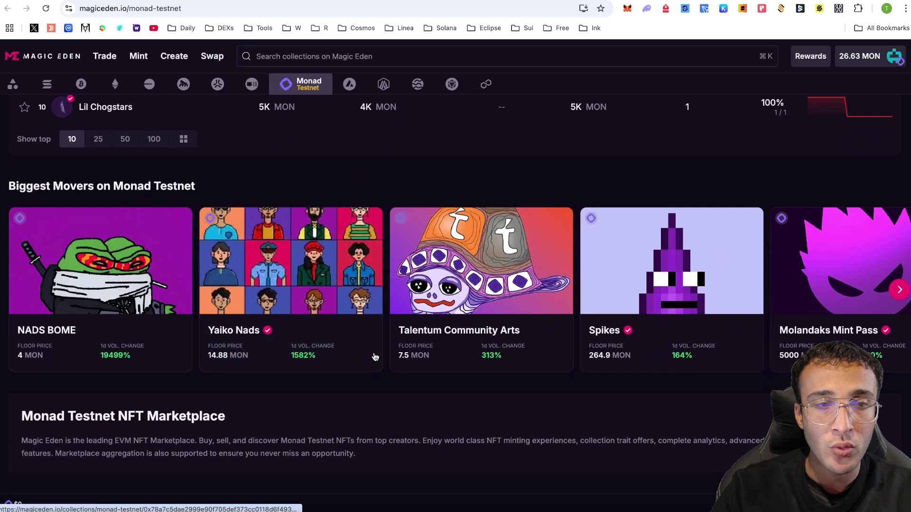
scroll(487, 397, "down", 2)
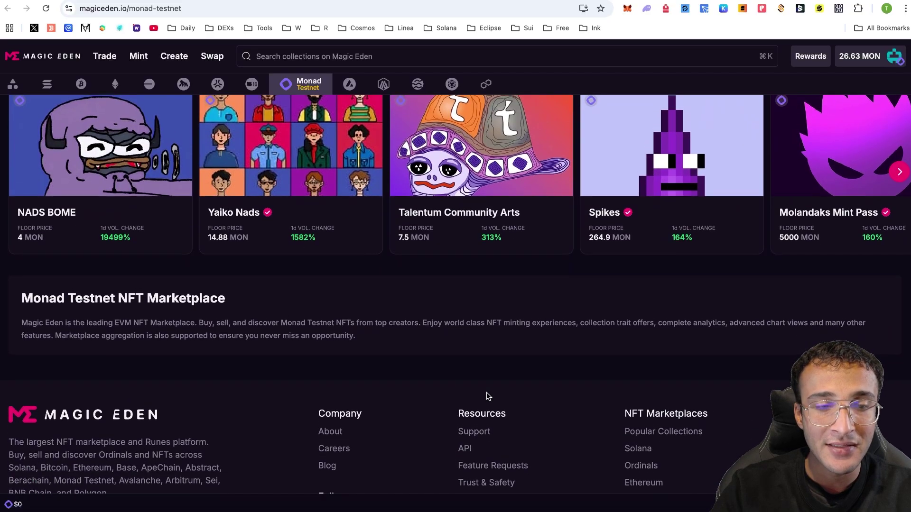
scroll(488, 397, "up", 13)
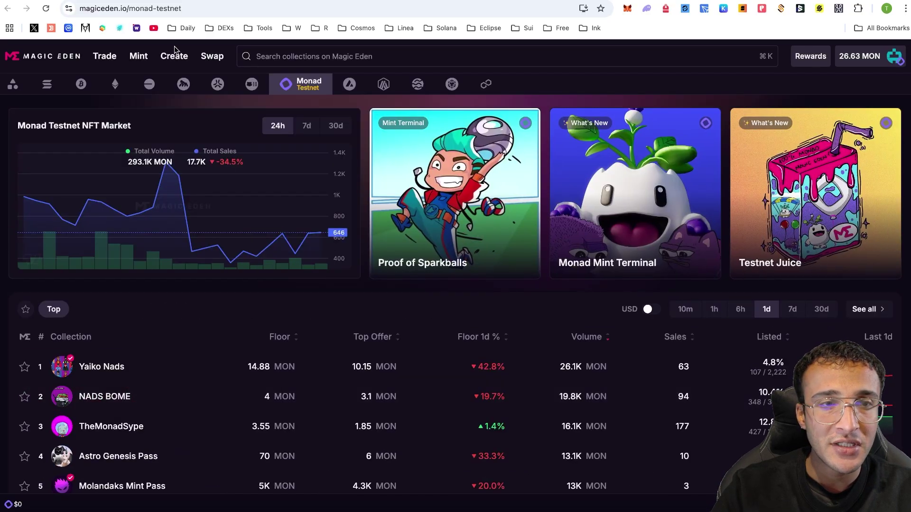
Browse the trending mints list and open the Symbiotic flower mint page
left_click(138, 56)
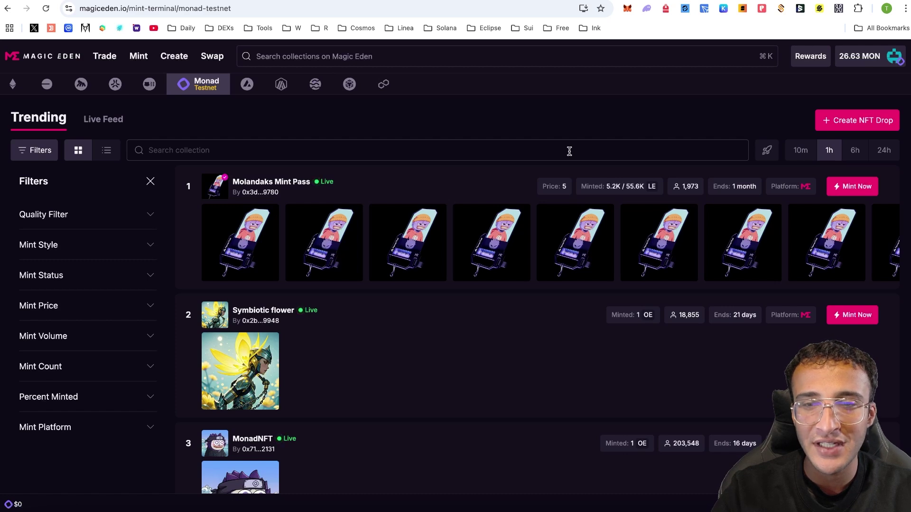
scroll(570, 150, "down", 2)
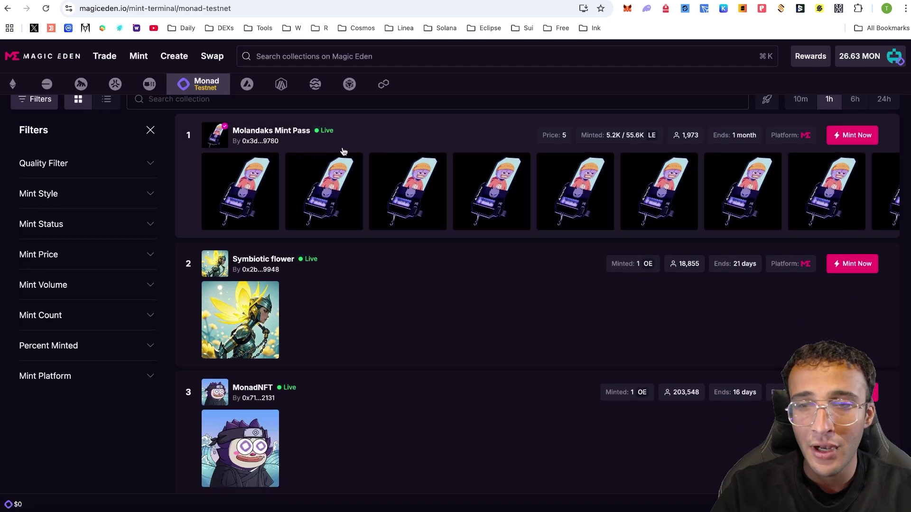
scroll(494, 211, "down", 6)
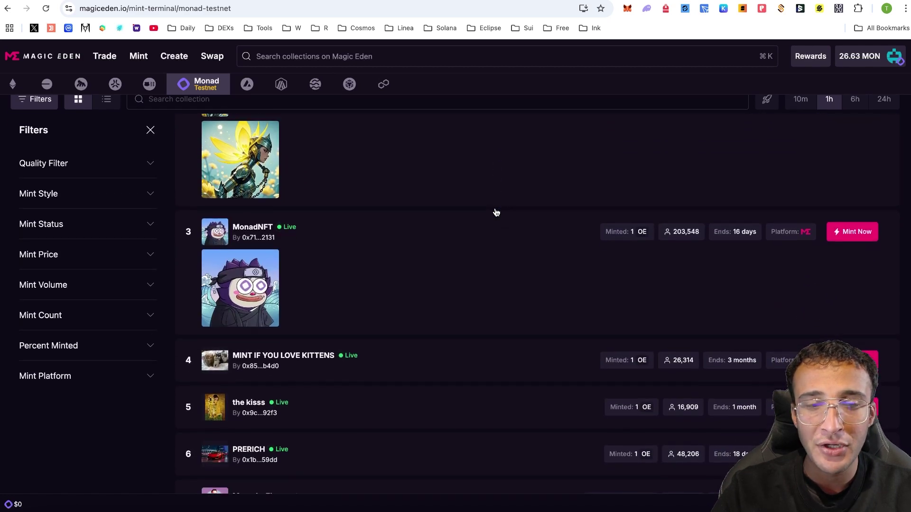
scroll(496, 212, "down", 3)
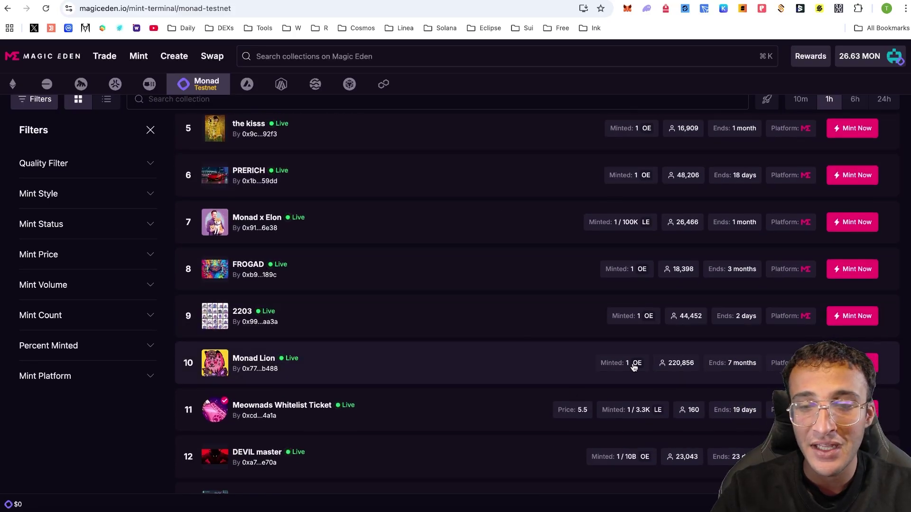
scroll(539, 294, "up", 10)
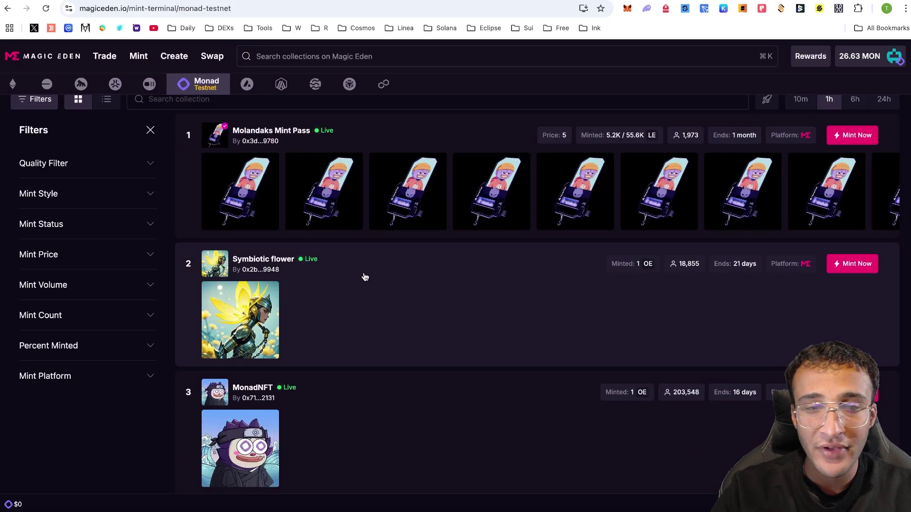
left_click(288, 264)
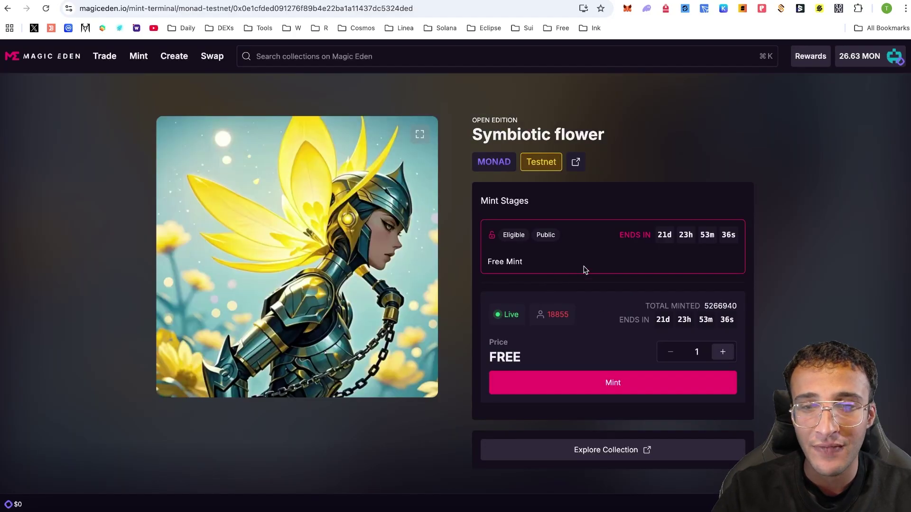
Mint one free Symbiotic flower, confirm in MetaMask, and return to testnet.monad.xyz
left_click(593, 382)
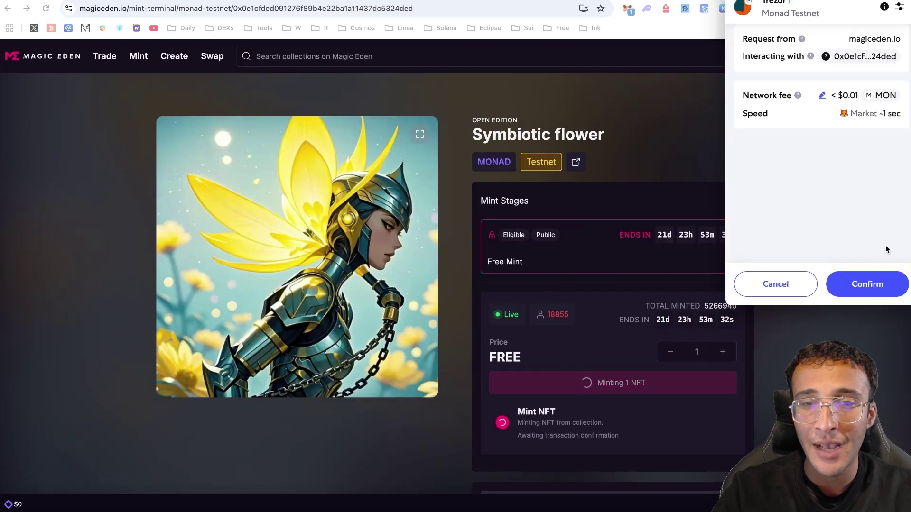
left_click(890, 287)
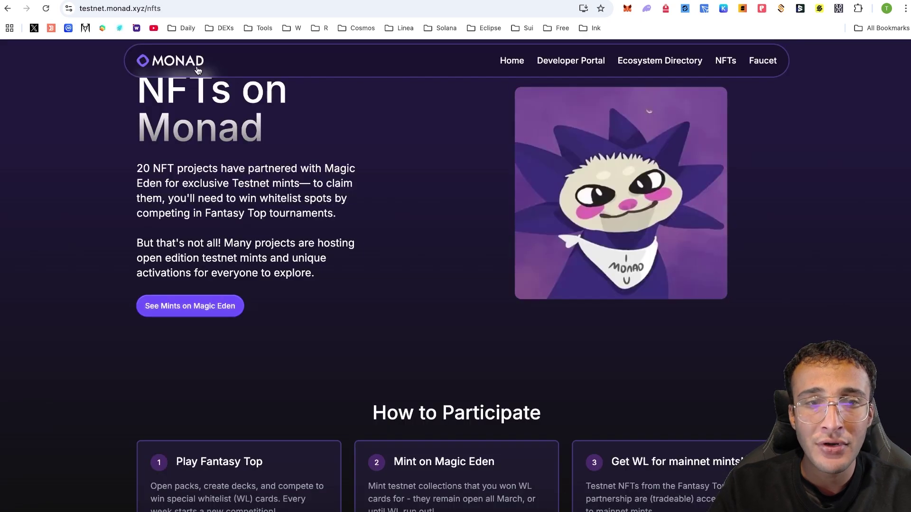
left_click(212, 67)
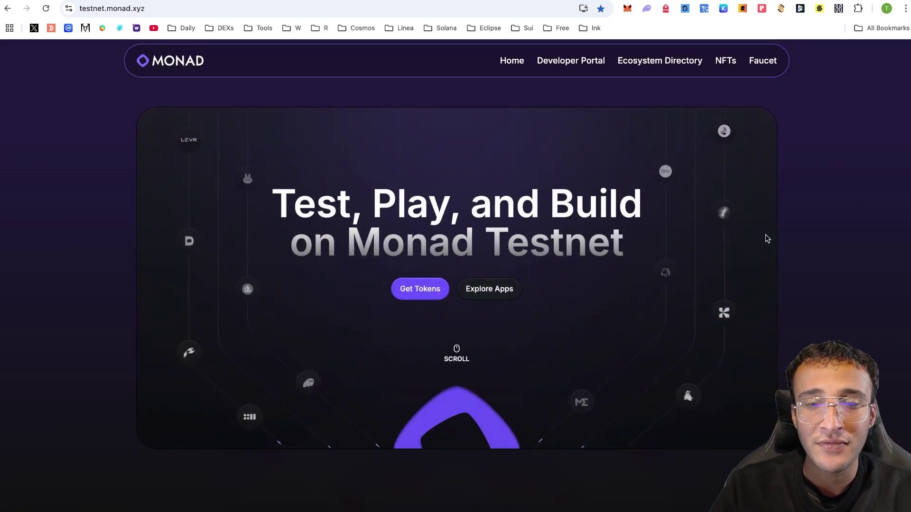
Scroll to Make Your First Trade and start a MON amount for DAK, leaving it without buying
scroll(765, 235, "down", 6)
scroll(765, 235, "down", 12)
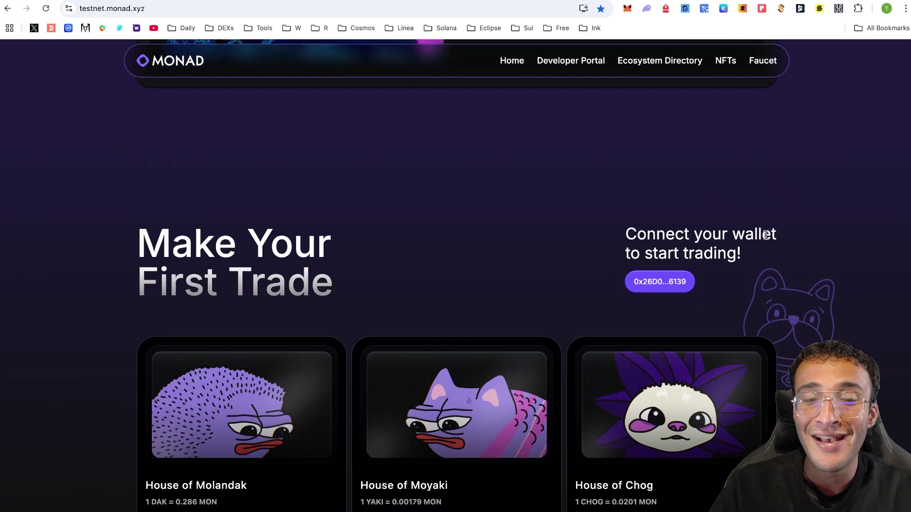
scroll(766, 235, "down", 3)
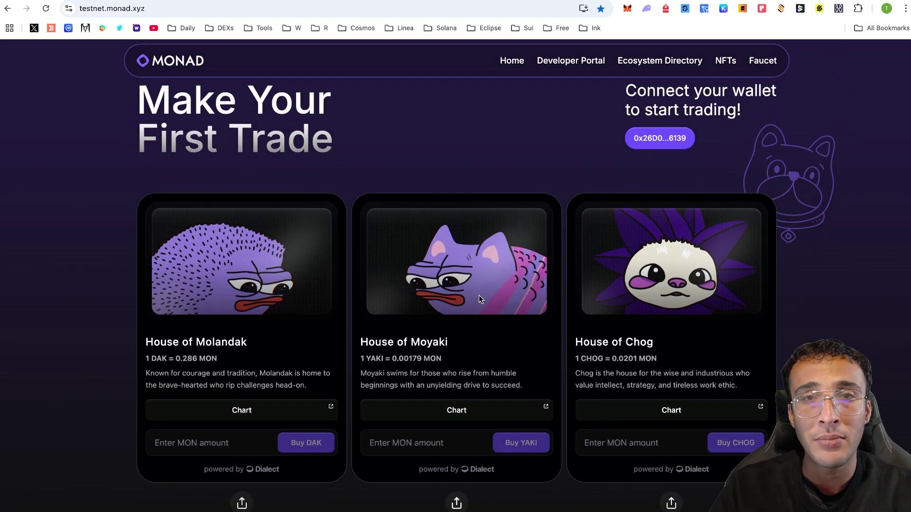
scroll(819, 278, "down", 4)
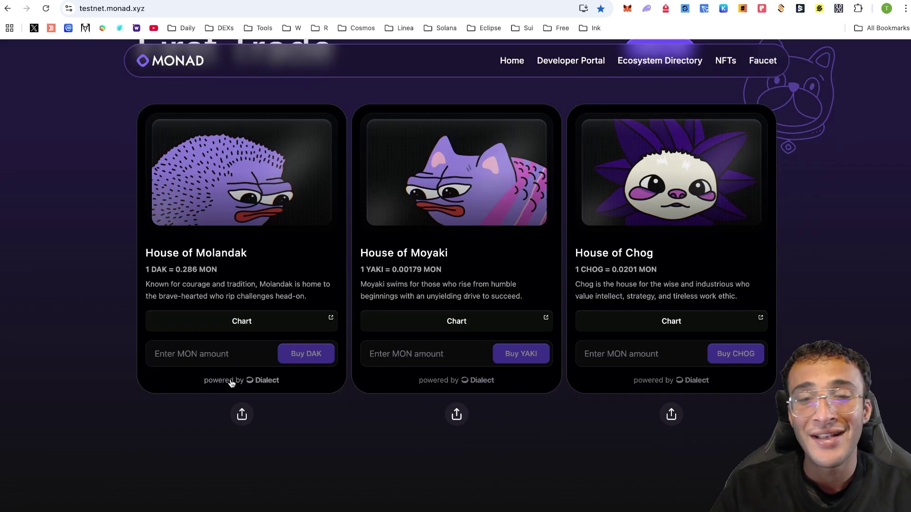
left_click(228, 351)
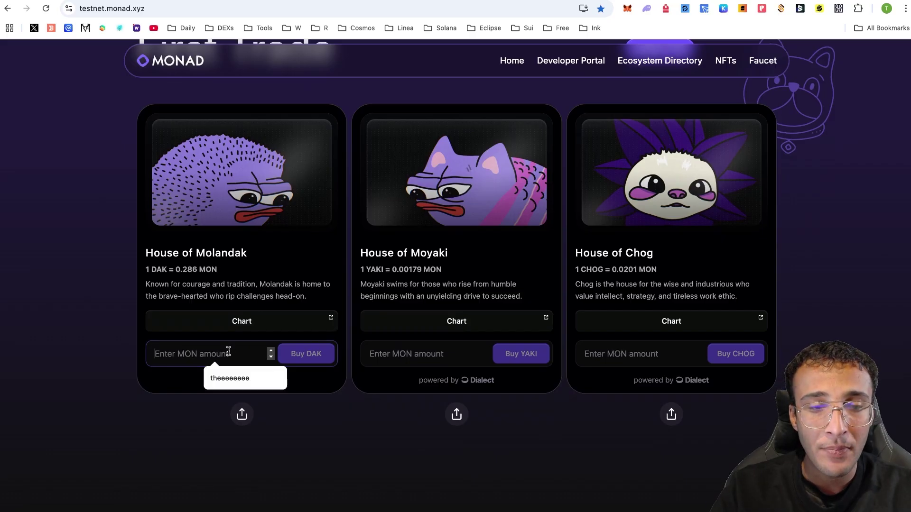
left_click(350, 446)
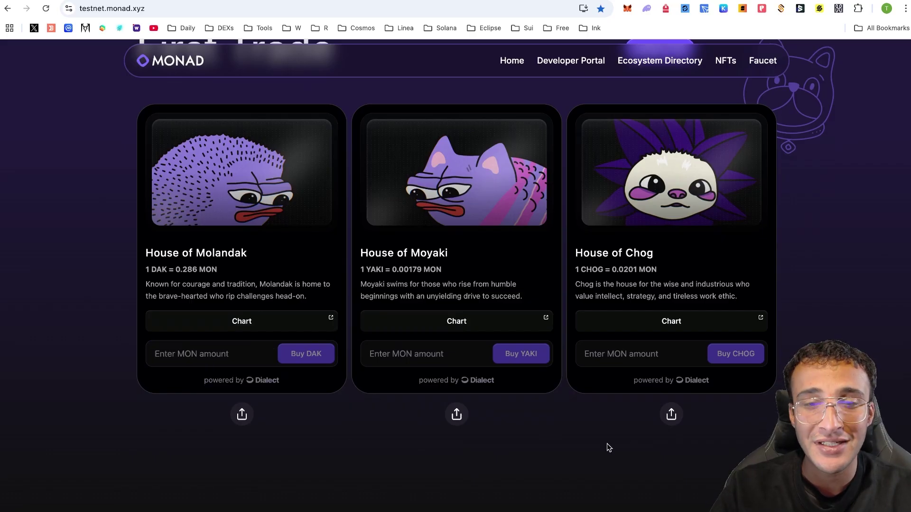
Slide the Featured Apps carousel to LFJ and launch the app
scroll(561, 419, "down", 3)
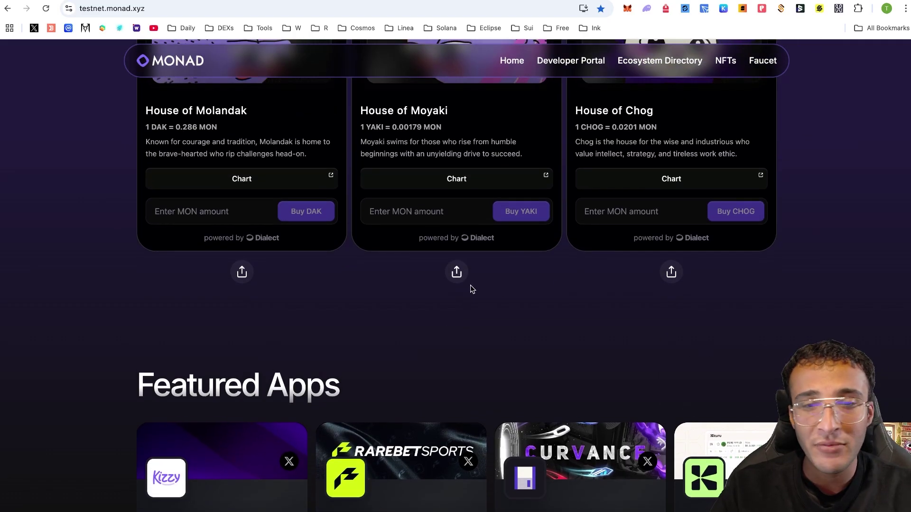
scroll(683, 344, "down", 5)
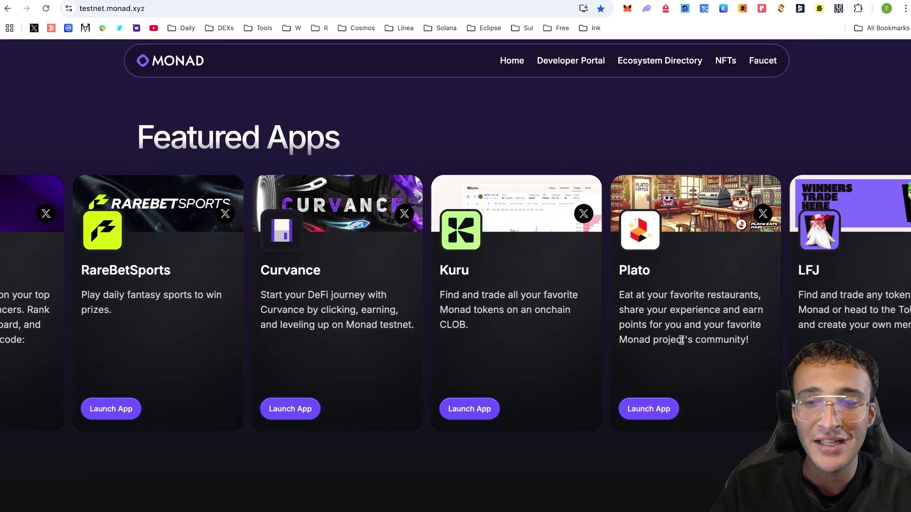
scroll(682, 340, "right", 10)
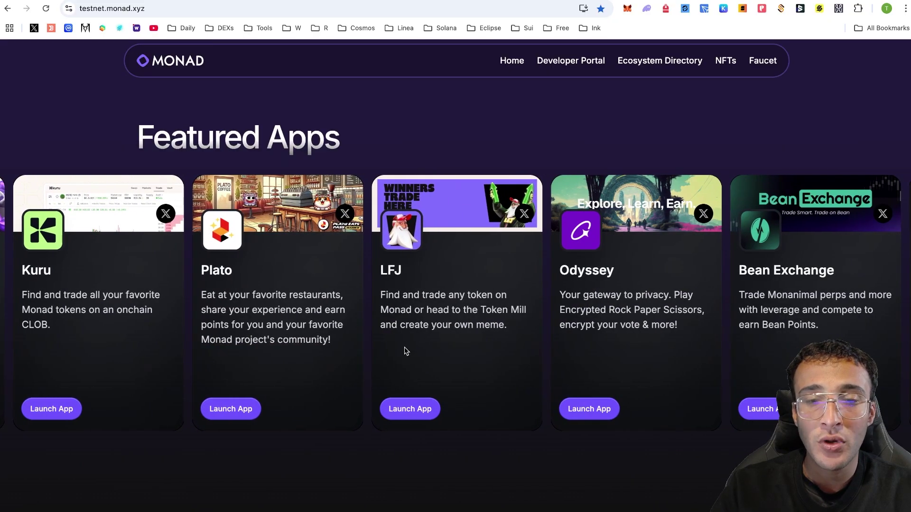
left_click(425, 417)
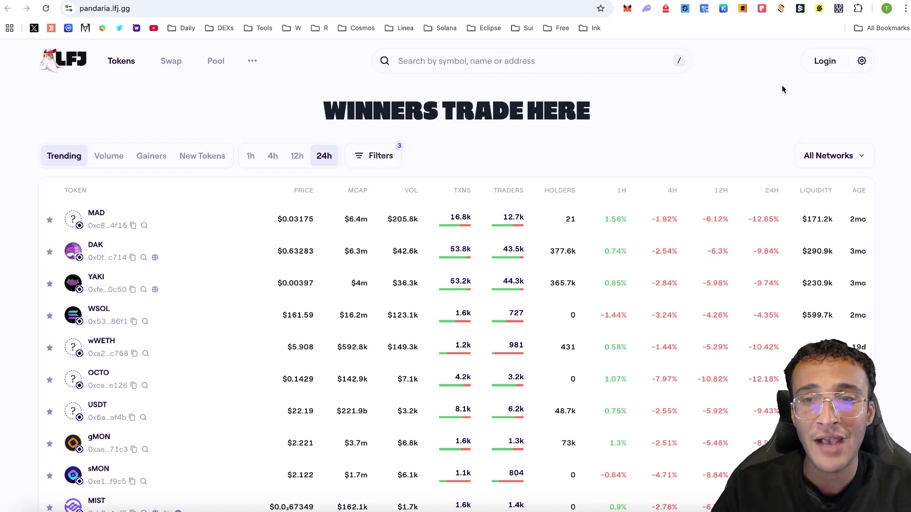
Log in to LFJ by connecting the MetaMask browser wallet
left_click(841, 68)
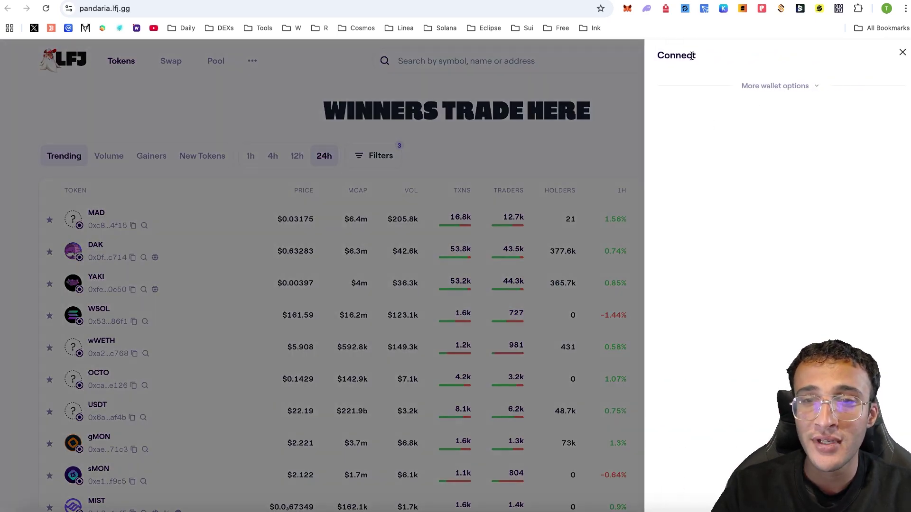
left_click(797, 87)
left_click(759, 116)
left_click(169, 61)
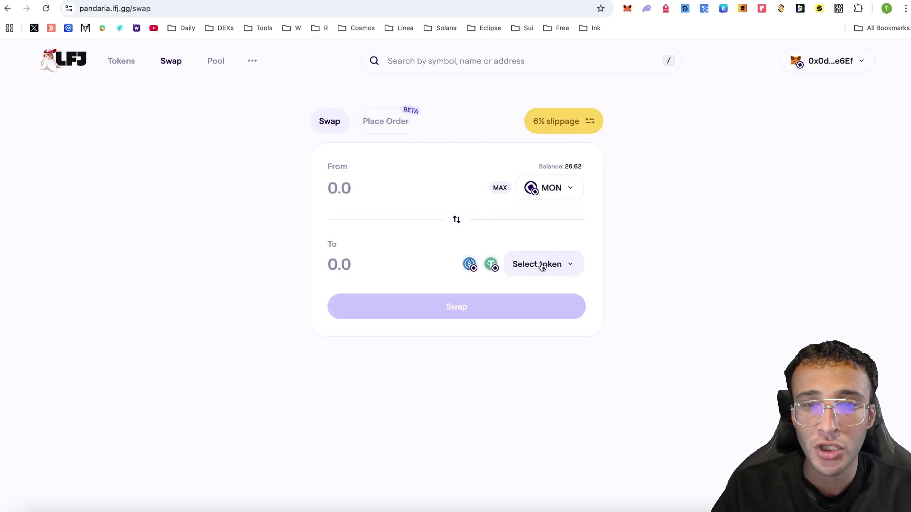
Swap 1 MON for about 2.213 USDC, confirm in MetaMask, and return to the testnet.monad.xyz tab
left_click(549, 278)
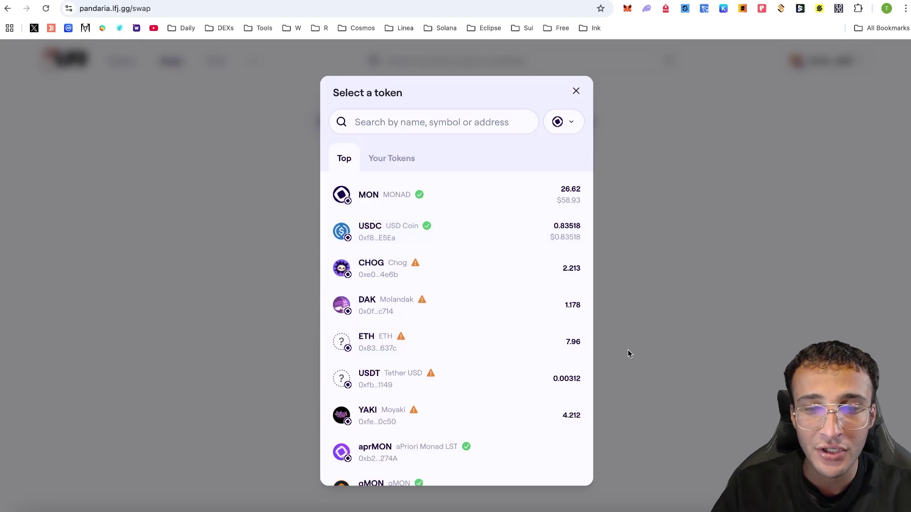
left_click(517, 230)
left_click(406, 182)
type("1")
left_click(460, 393)
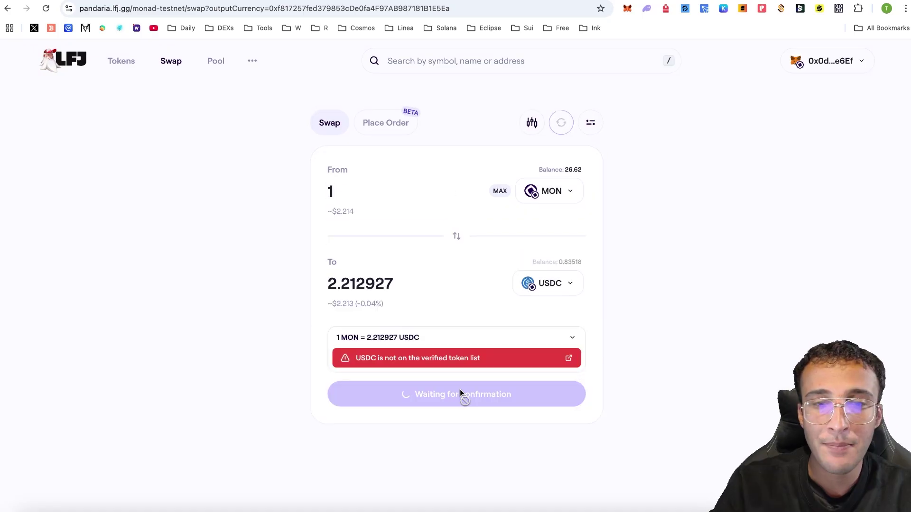
left_click(867, 286)
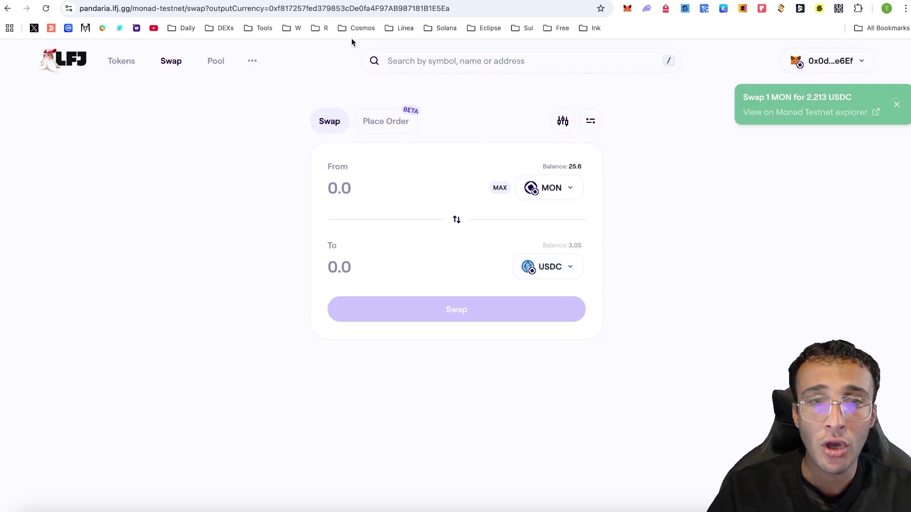
left_click(294, 0)
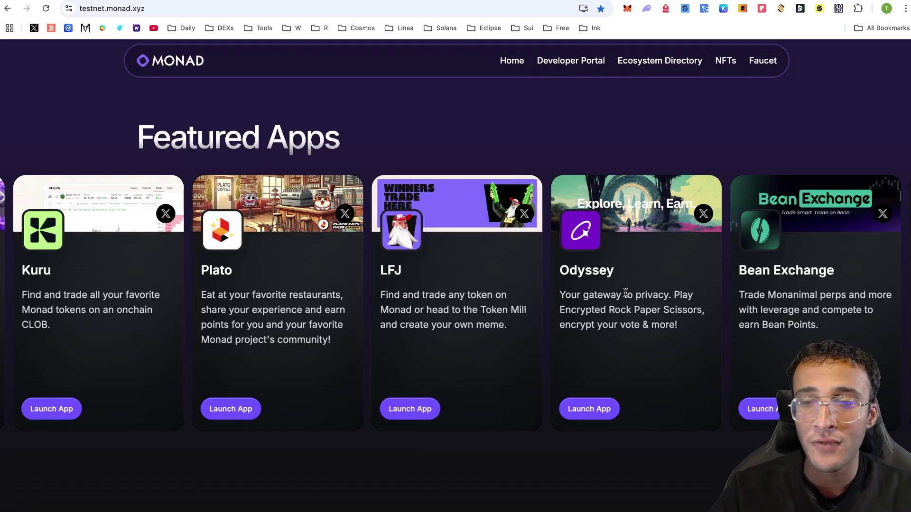
Slide the Featured Apps carousel, launch LootGO's website, then launch Nostra's lend and borrow app
scroll(625, 292, "right", 10)
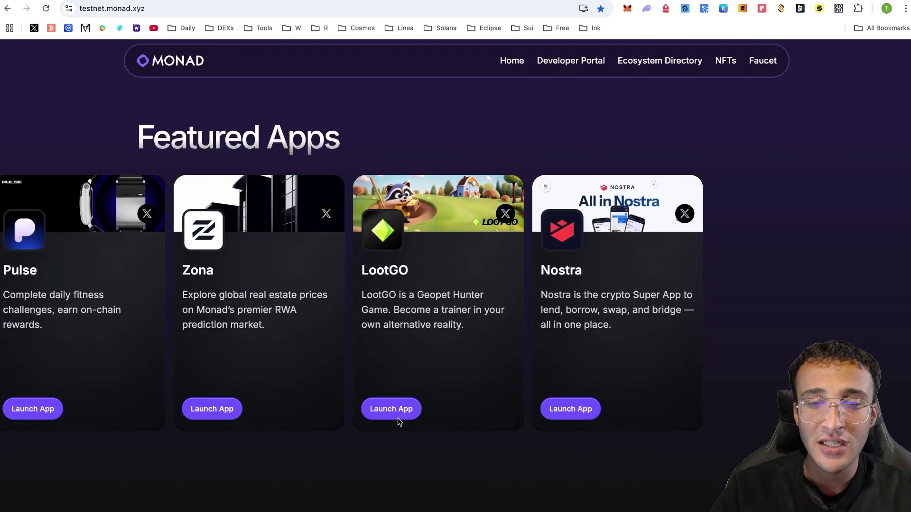
left_click(407, 409)
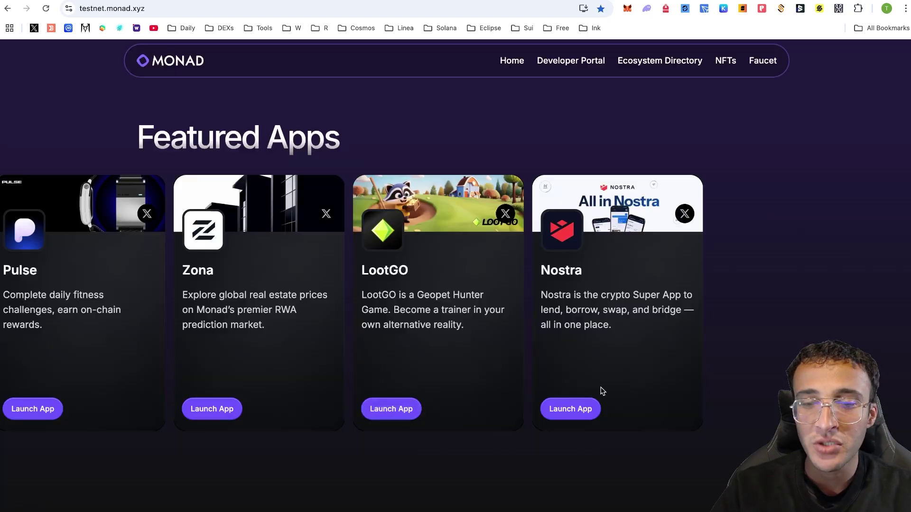
left_click(568, 410)
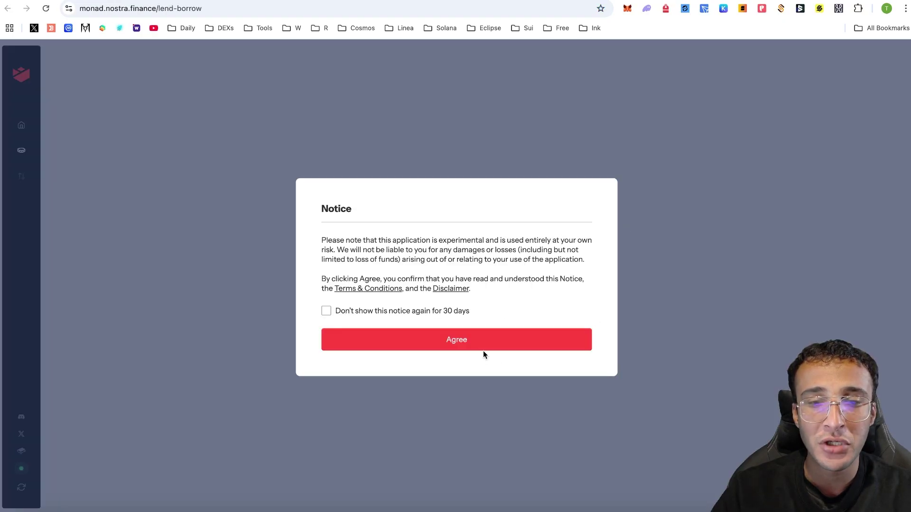
Agree to Nostra's notice and connect the MetaMask wallet
left_click(483, 348)
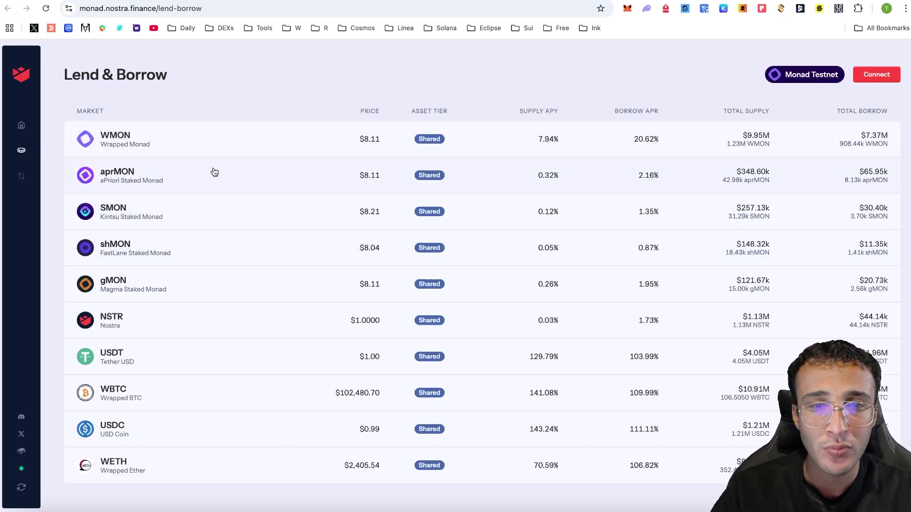
mouse_move(30, 125)
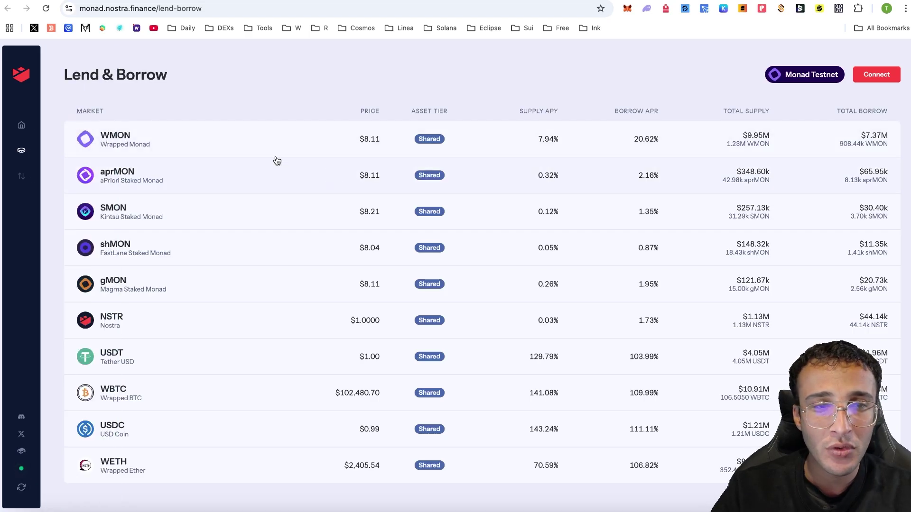
left_click(877, 76)
left_click(451, 215)
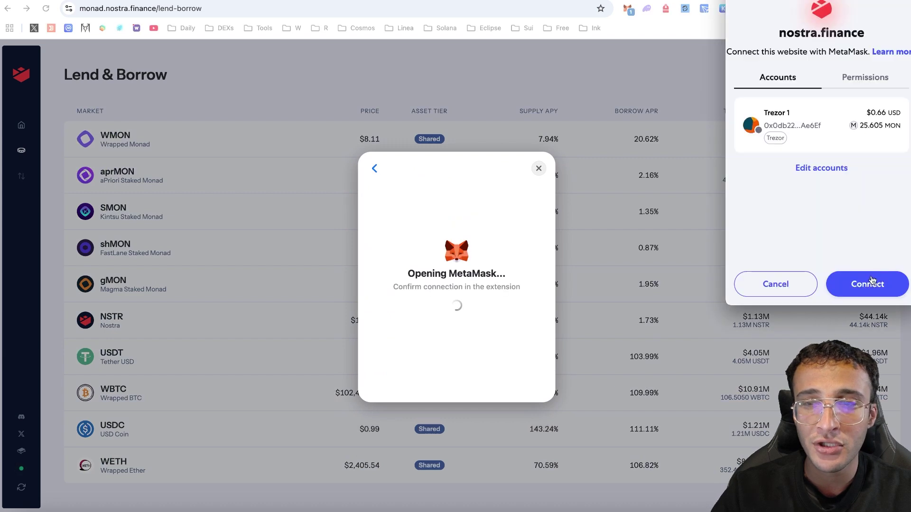
left_click(868, 283)
Fill in the max 3.049678 USDC deposit in the USDC market, approve it, and go back
left_click(414, 426)
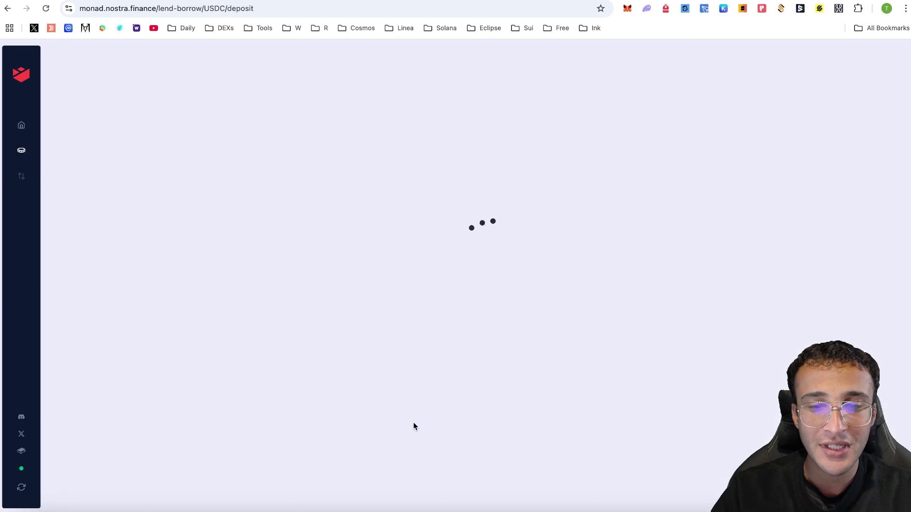
left_click(599, 193)
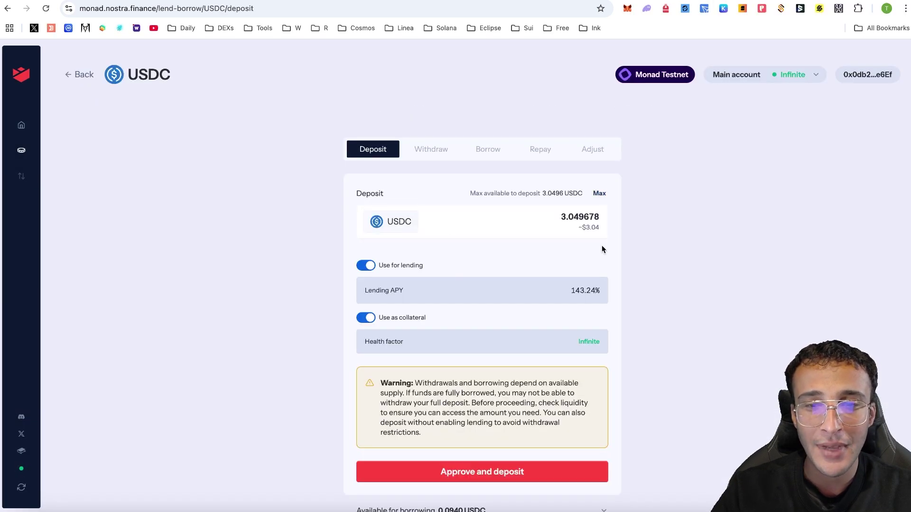
left_click(498, 472)
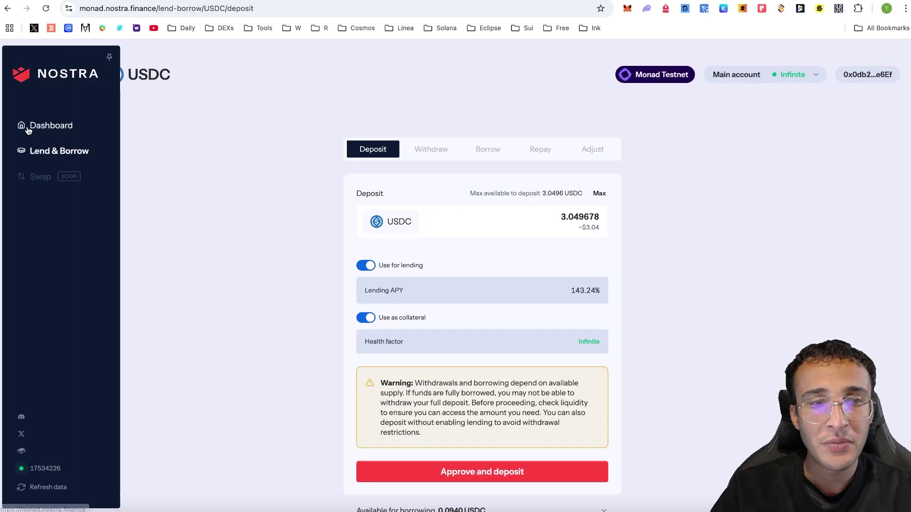
left_click(27, 126)
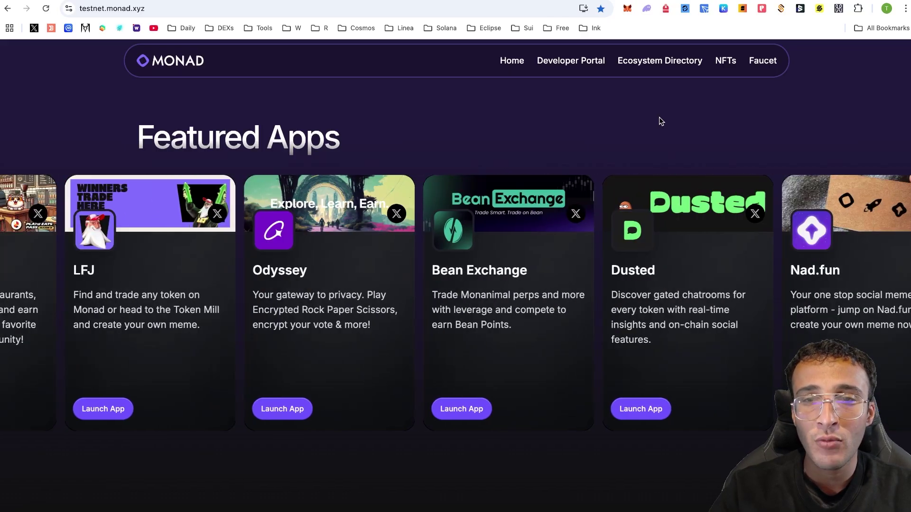
Find AllDomains in the Ecosystem Directory and open its site at monad.alldomains.id
left_click(668, 64)
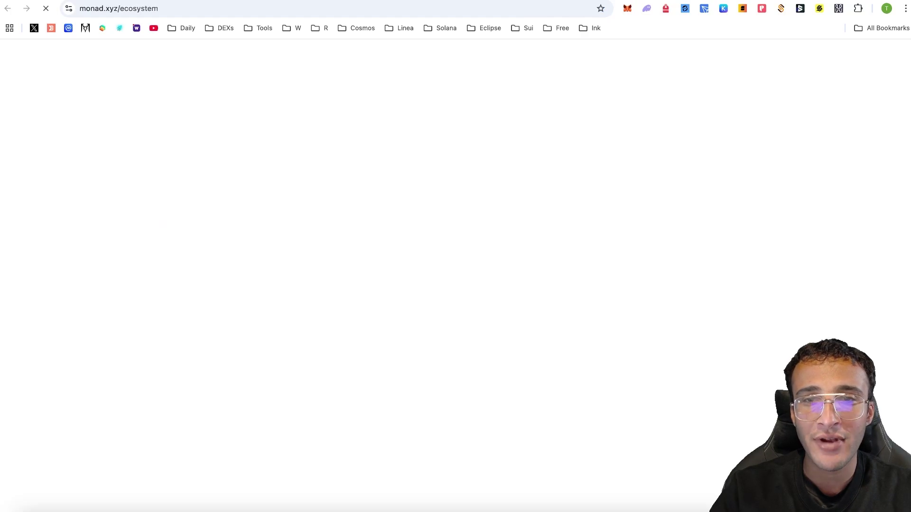
scroll(813, 86, "down", 3)
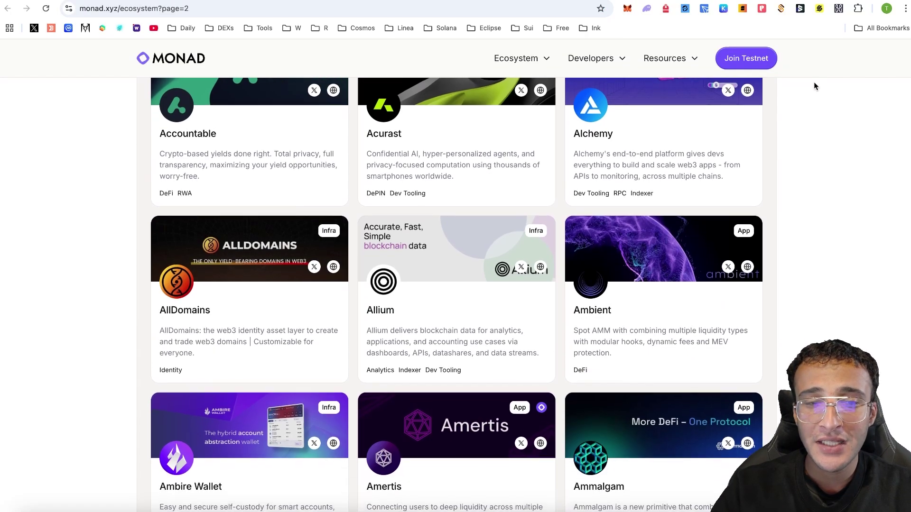
scroll(814, 85, "down", 2)
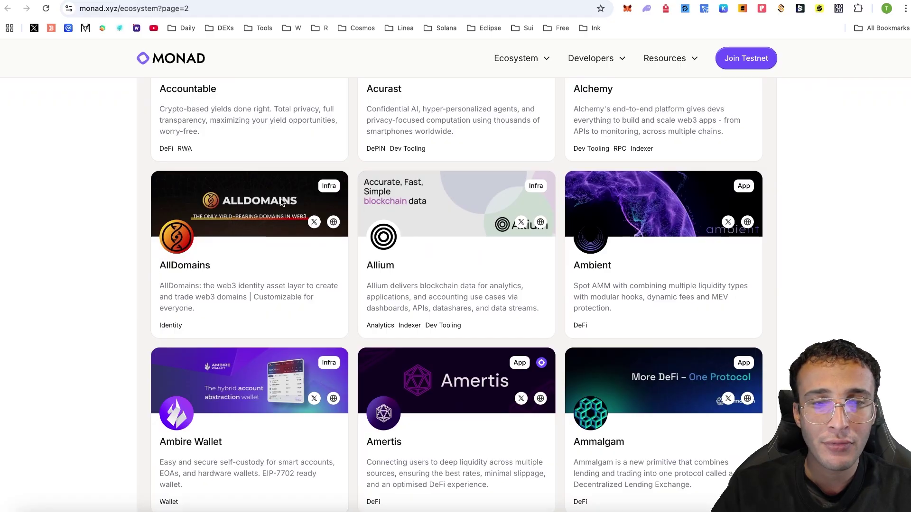
left_click(334, 222)
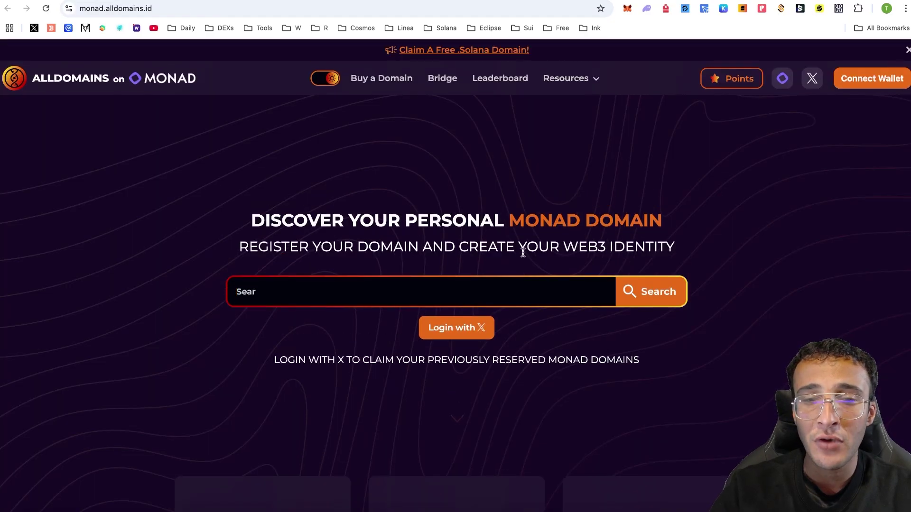
Connect the MetaMask wallet to AllDomains and check the points total and supported chains
left_click(843, 87)
left_click(353, 208)
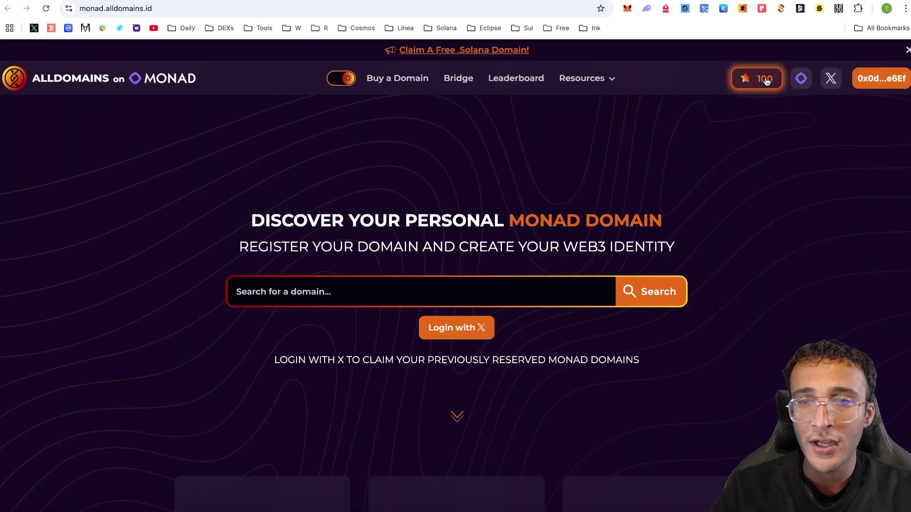
left_click(762, 78)
left_click(801, 78)
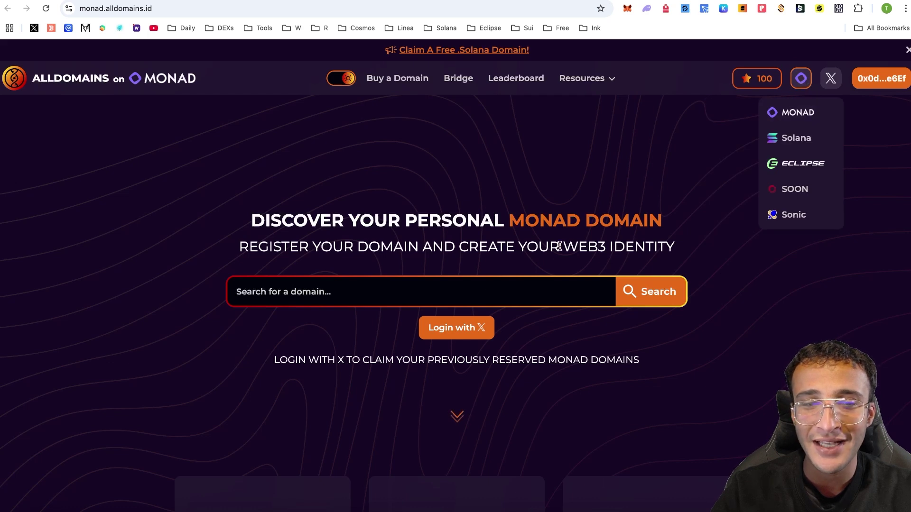
Search for johnwick domains and review which are purchased, reserved or available
left_click(540, 287)
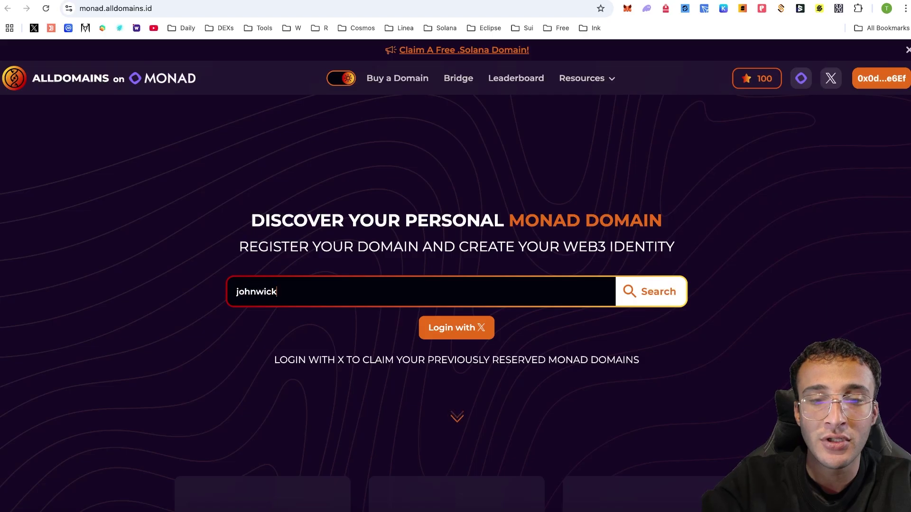
left_click(666, 301)
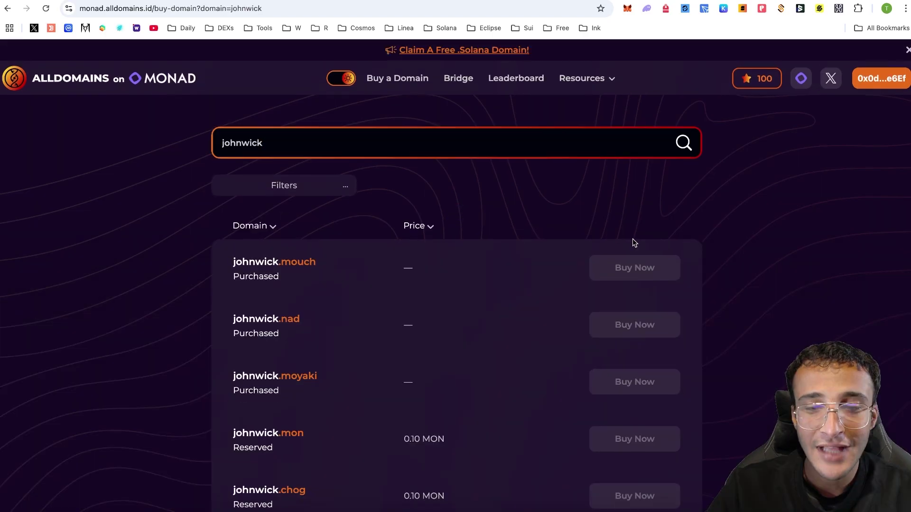
scroll(633, 242, "down", 3)
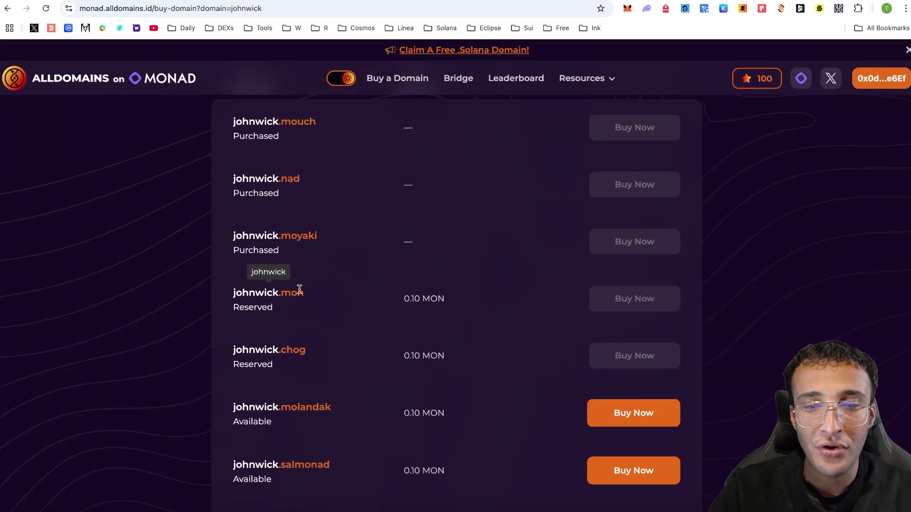
scroll(300, 289, "down", 1)
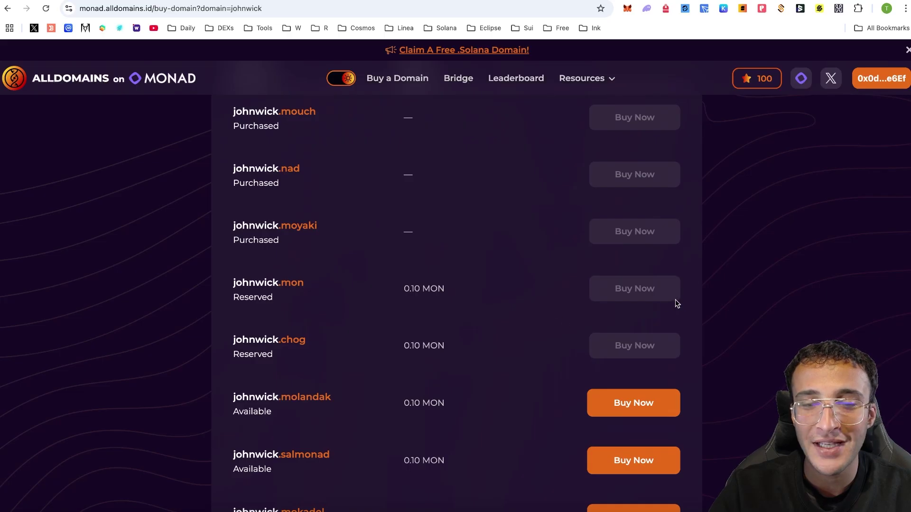
scroll(663, 301, "down", 2)
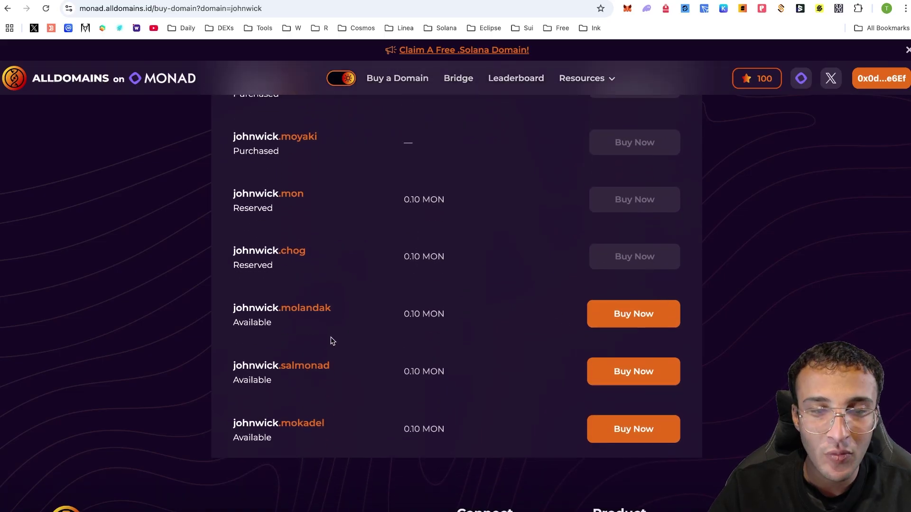
key("alt+Left")
double_click(372, 149)
Search tonysoprano and buy tonysoprano.mon for 0.10 MON, confirming in MetaMask for 100 points
type("ton")
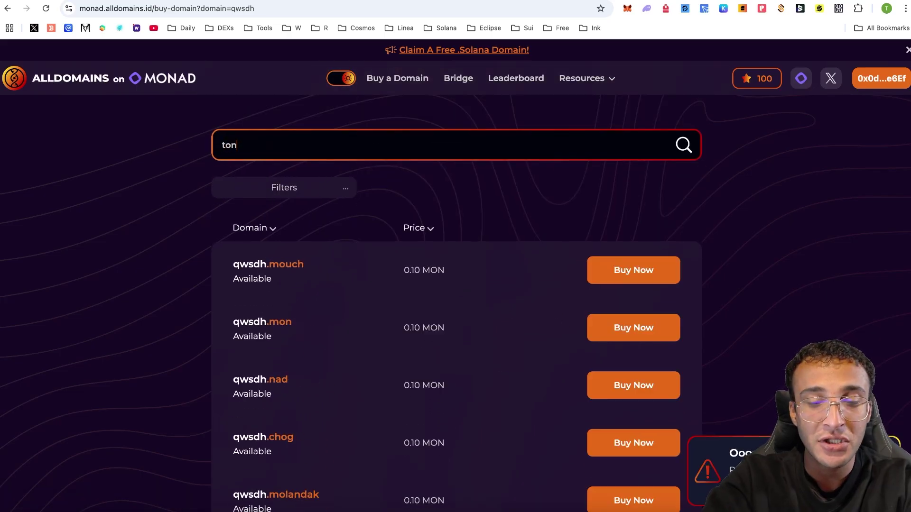
type("ysoprano")
key("Return")
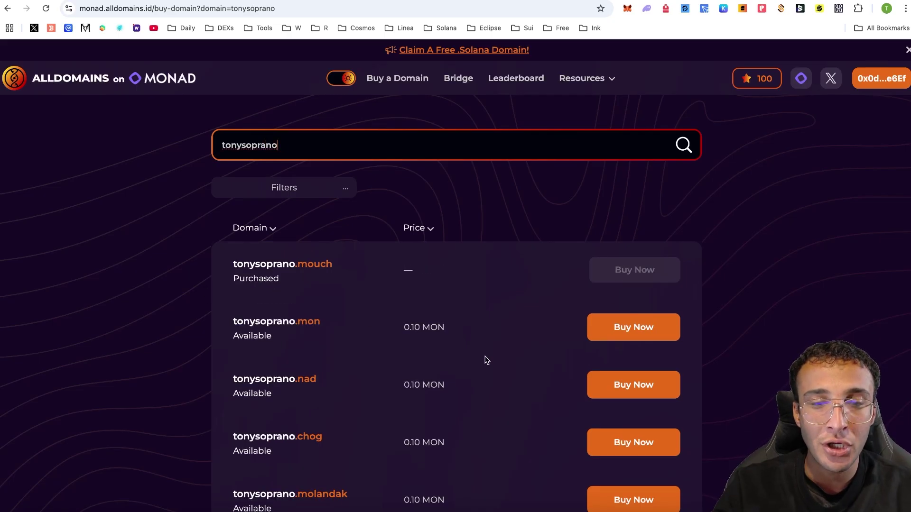
left_click(645, 326)
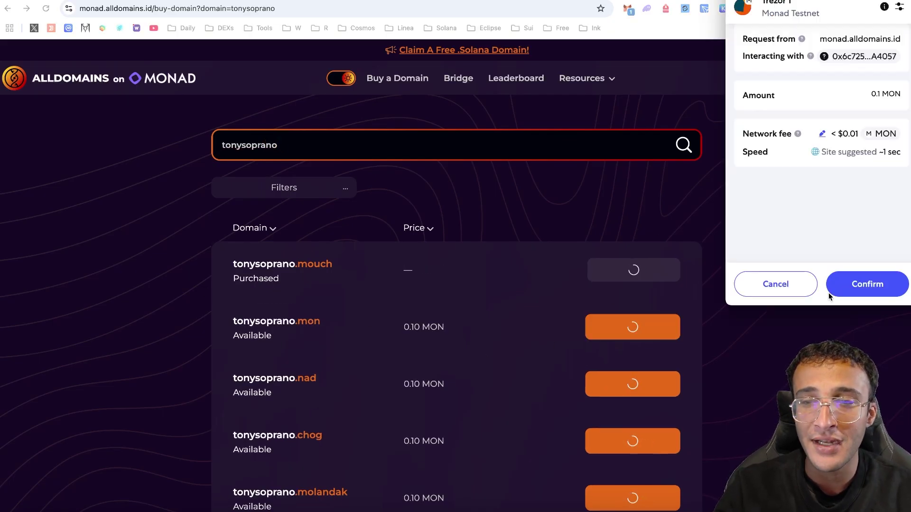
left_click(836, 293)
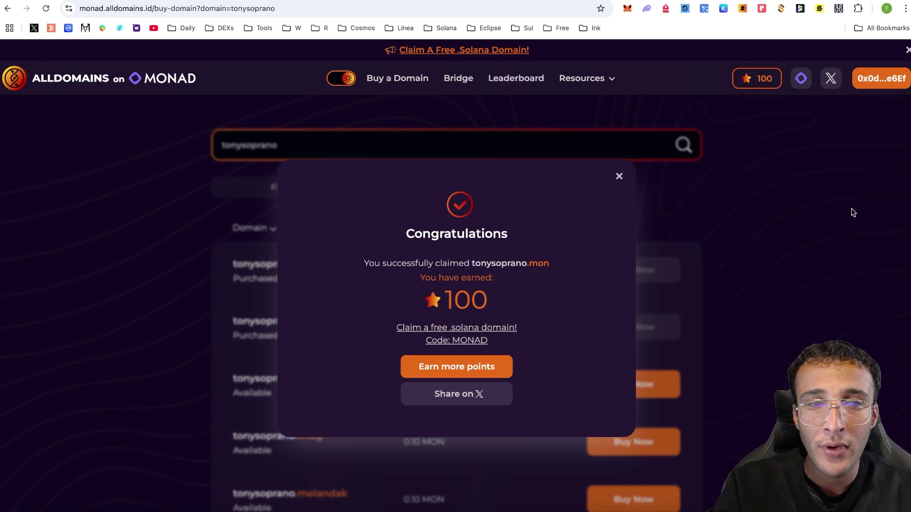
left_click(791, 275)
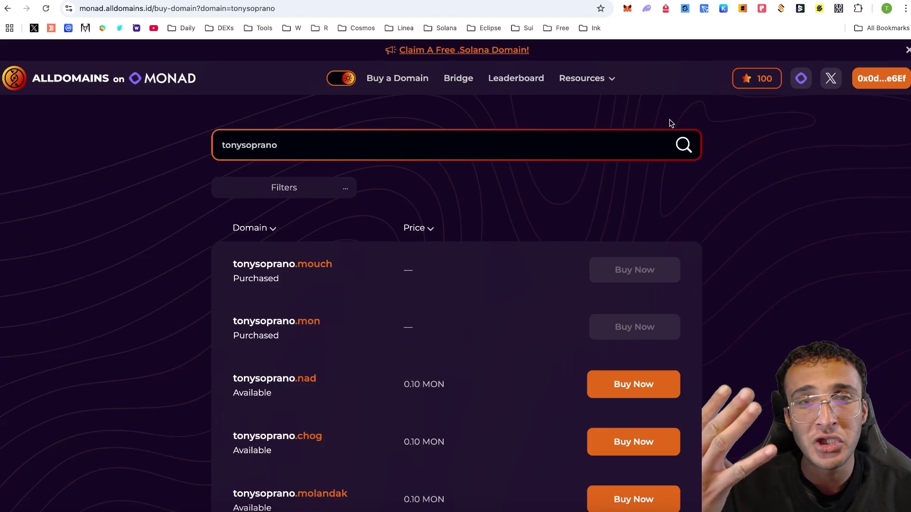
Open Ambient Finance's MON/USDC trade page and connect the MetaMask wallet
left_click(541, 1)
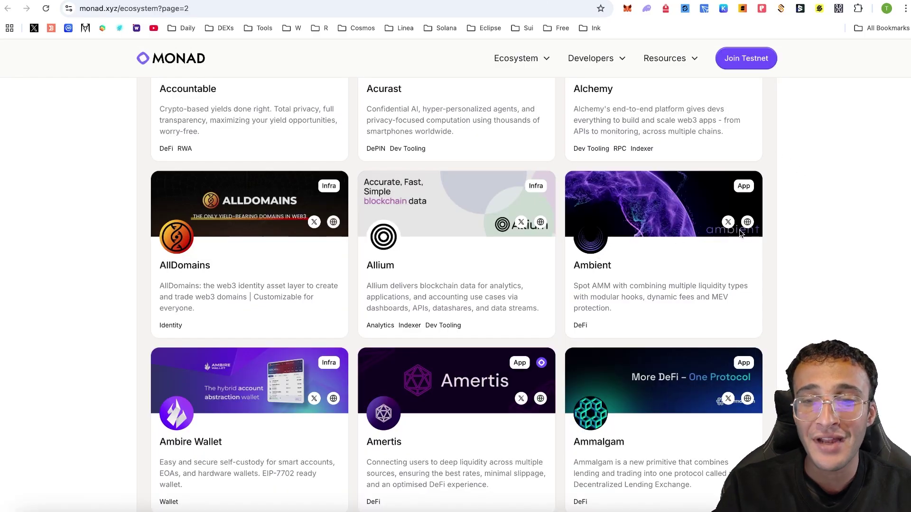
left_click(745, 223)
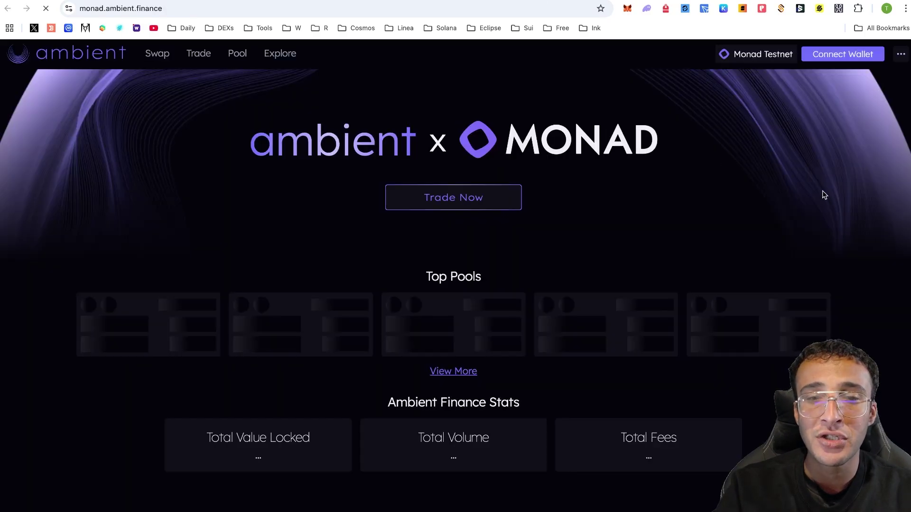
left_click(492, 197)
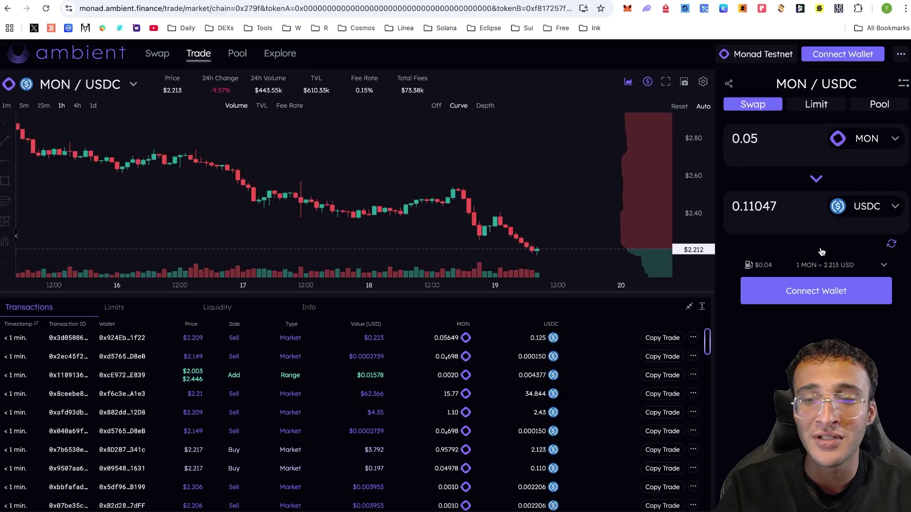
left_click(838, 304)
left_click(456, 183)
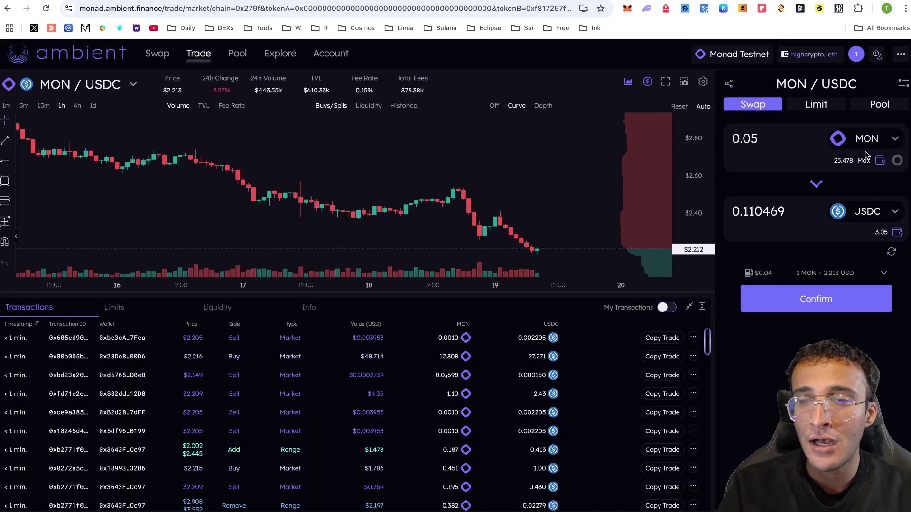
Quote 1 MON for about 2.207 USDC, then open Dirol's paused swap site
left_click(873, 143)
left_click(522, 248)
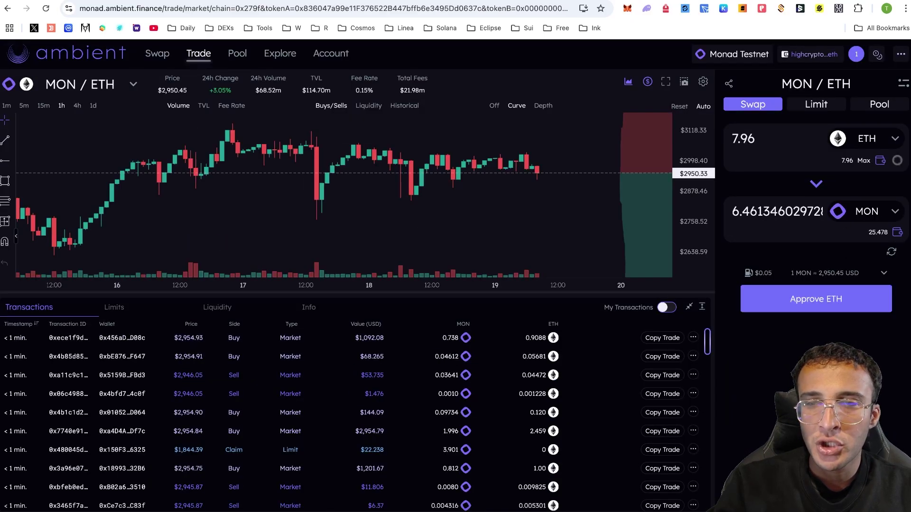
left_click(817, 183)
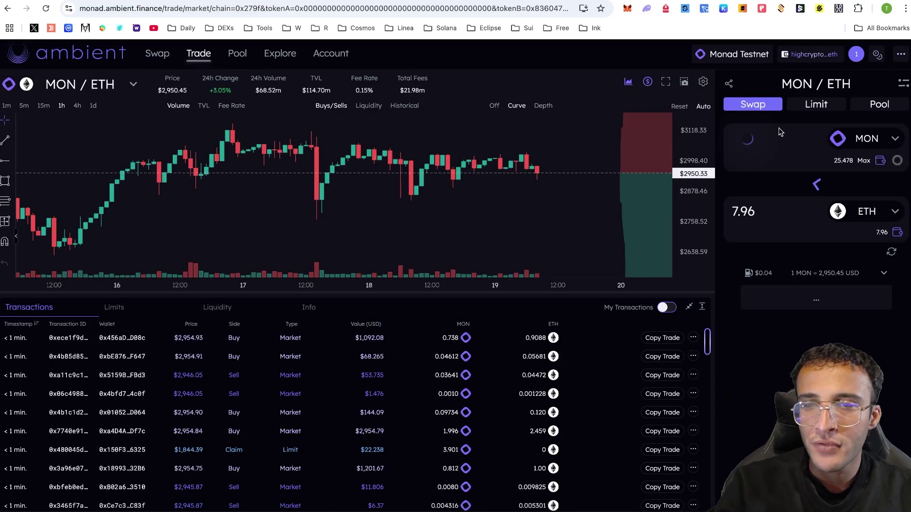
left_click(863, 213)
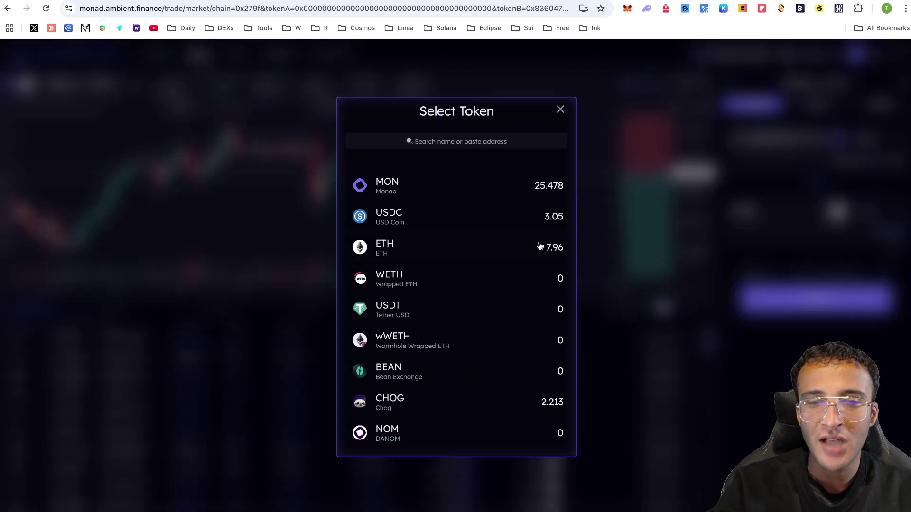
left_click(538, 214)
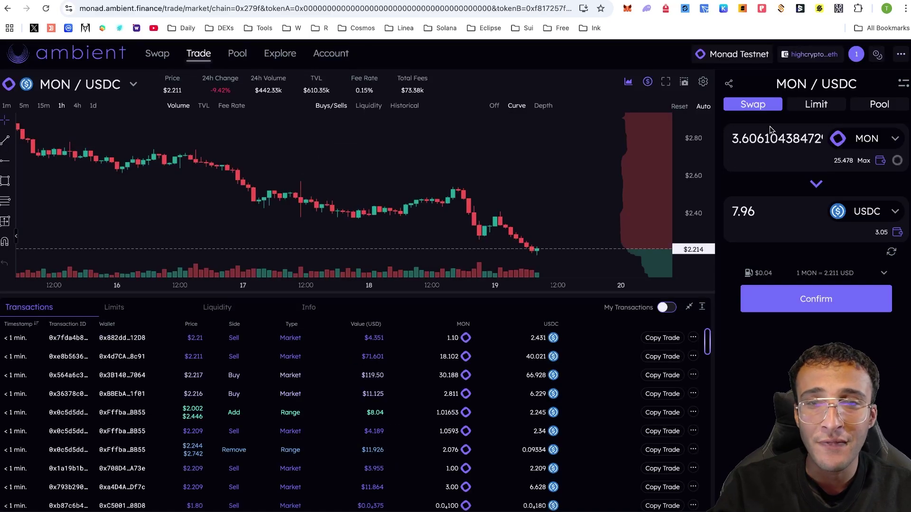
double_click(771, 137)
type("1")
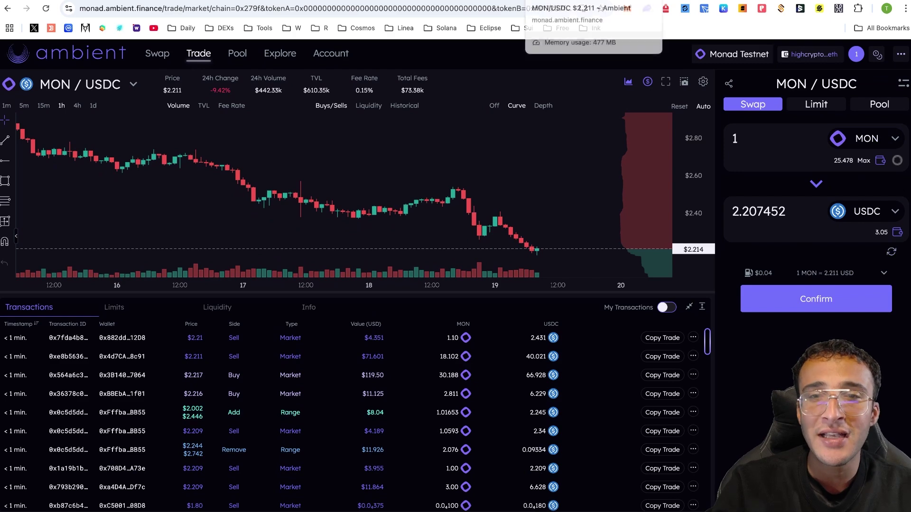
left_click(545, 1)
left_click(541, 256)
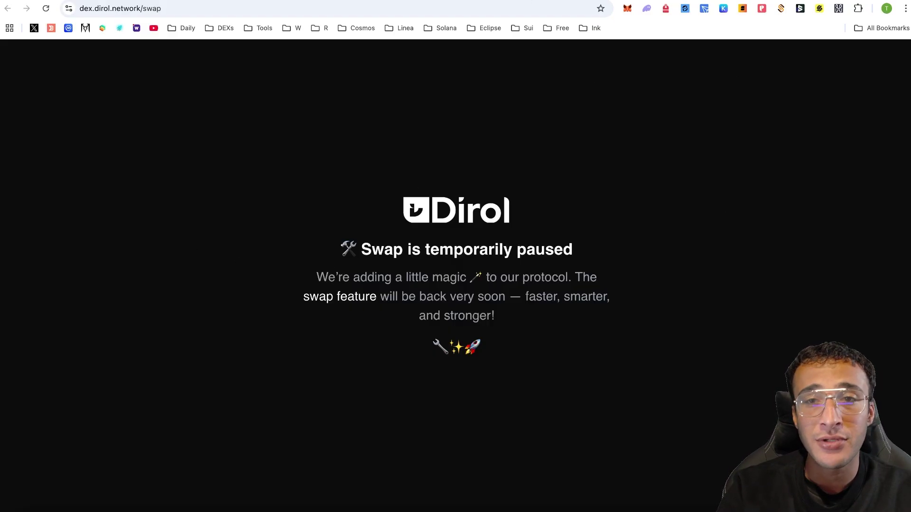
Open the Atlantis testnet app and connect the MetaMask wallet
key("alt+Left")
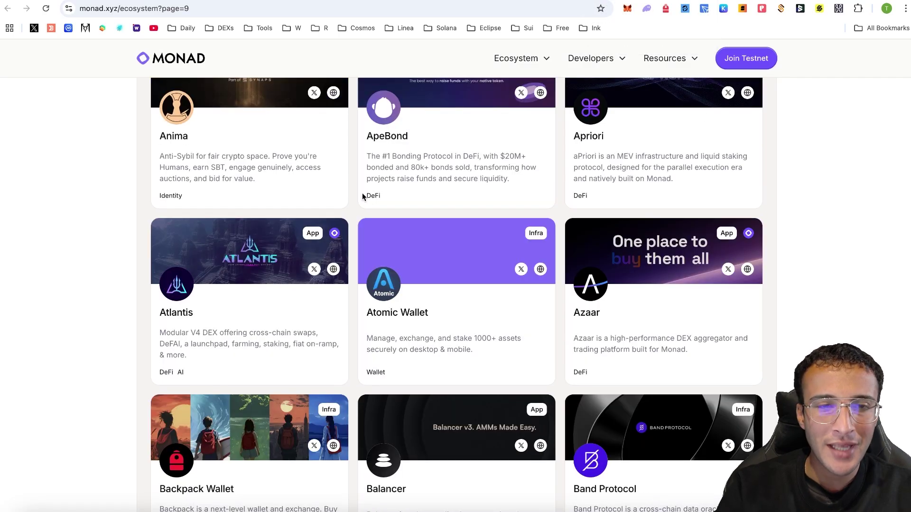
left_click(334, 273)
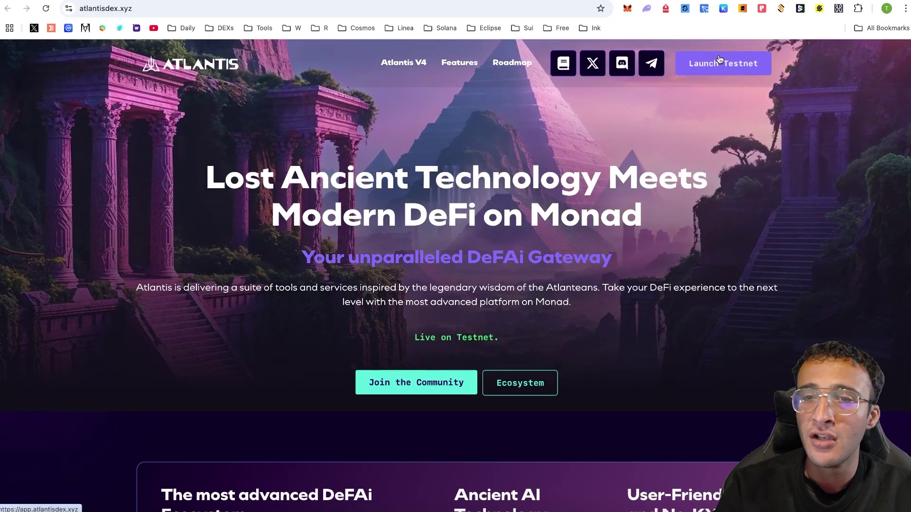
left_click(724, 74)
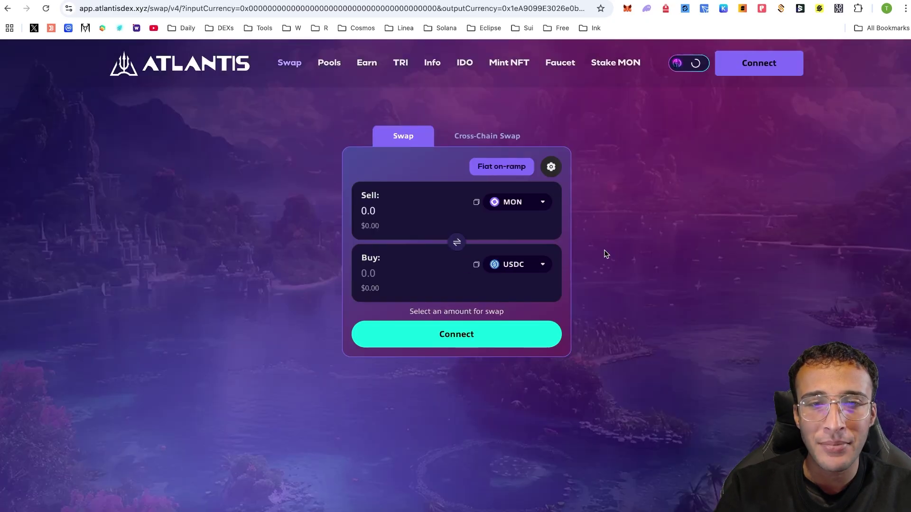
left_click(494, 336)
left_click(372, 203)
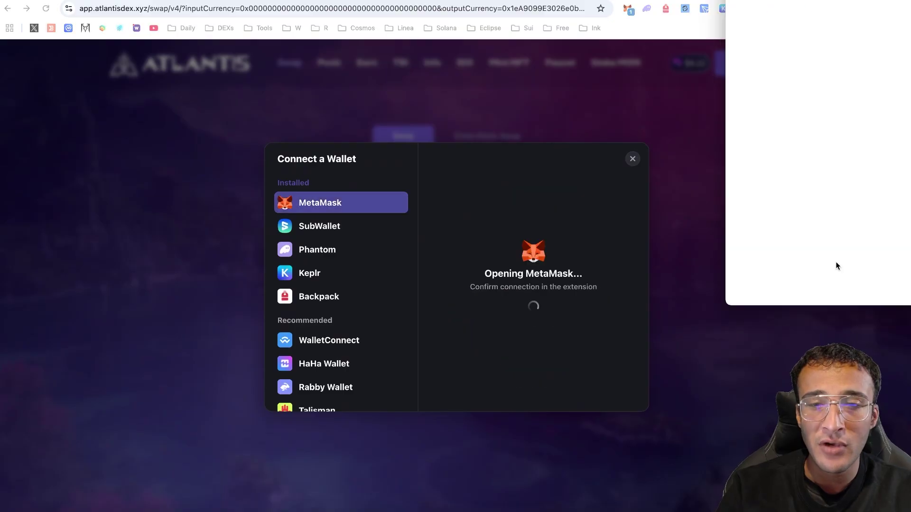
left_click(889, 286)
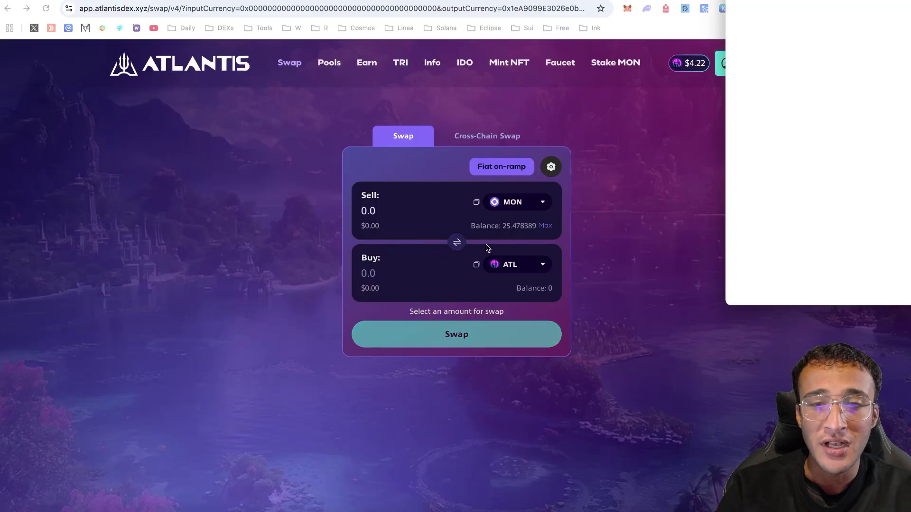
Swap 1 MON for ATL with wallet confirmation, then view the Stake MON page
left_click(534, 272)
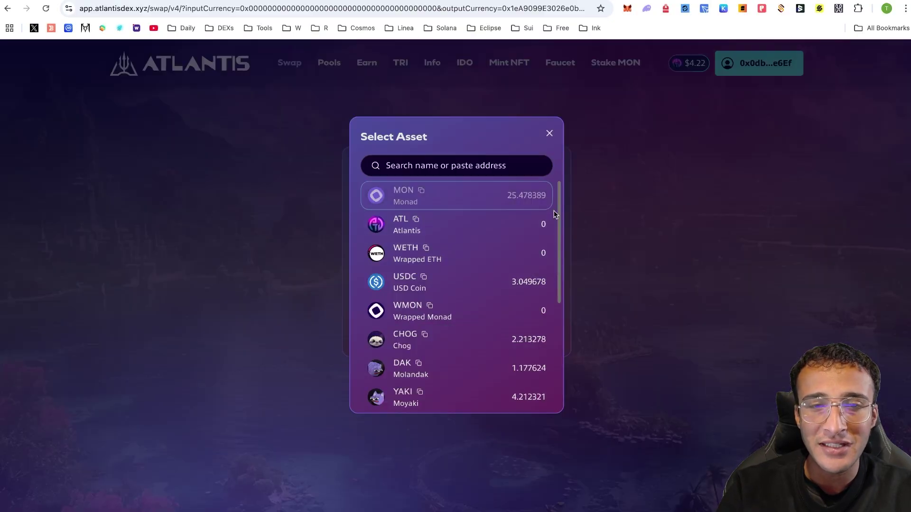
left_click(536, 219)
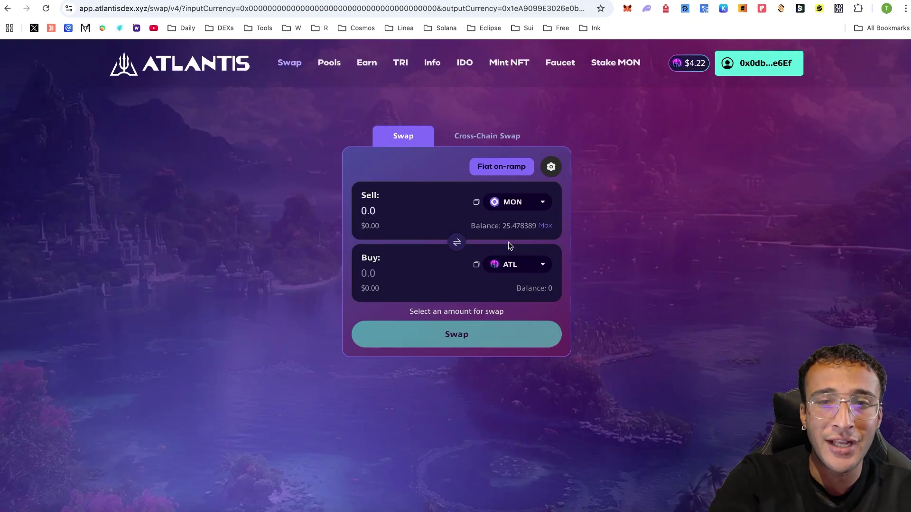
type("1")
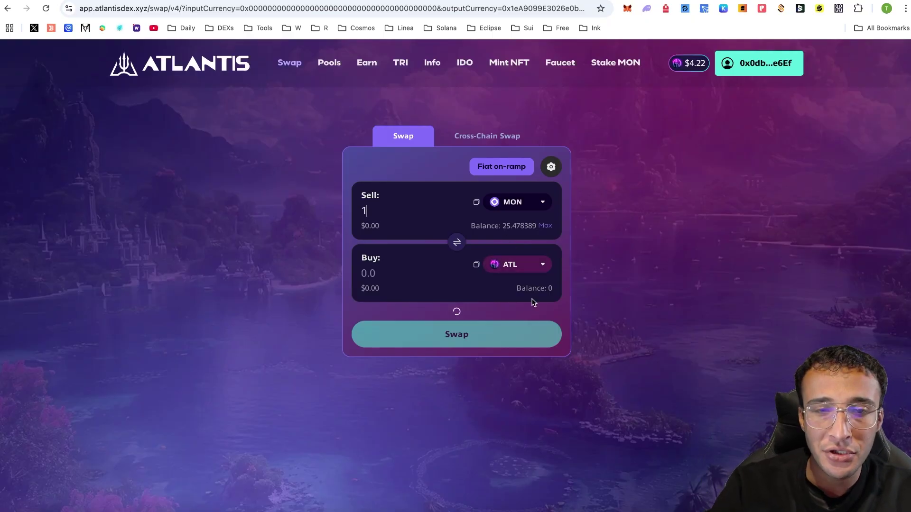
left_click(453, 334)
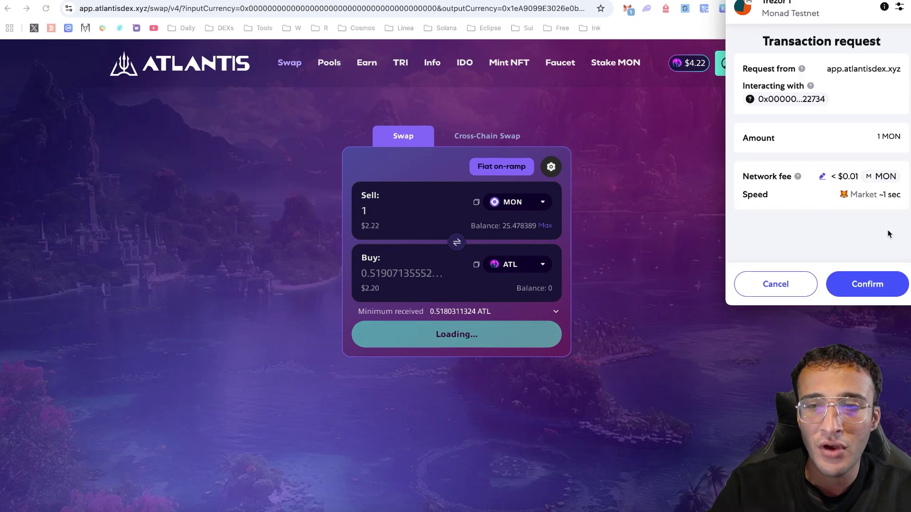
left_click(871, 283)
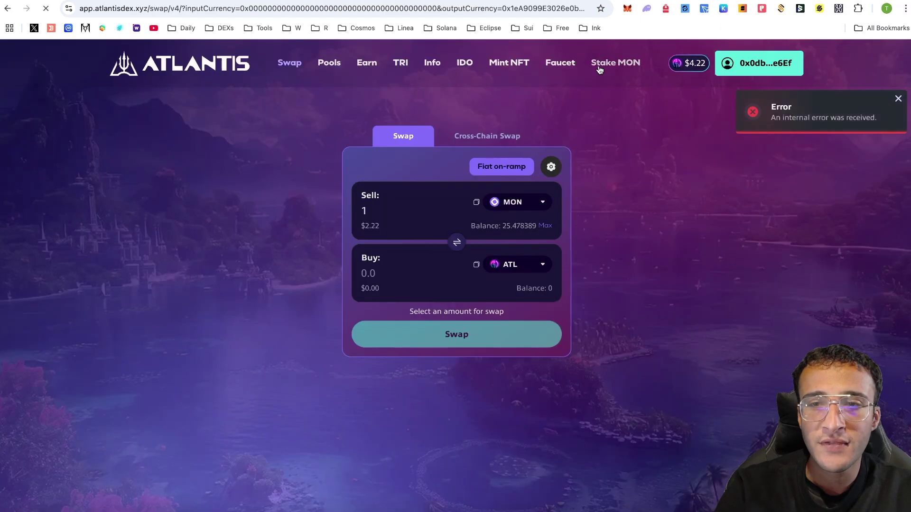
left_click(612, 63)
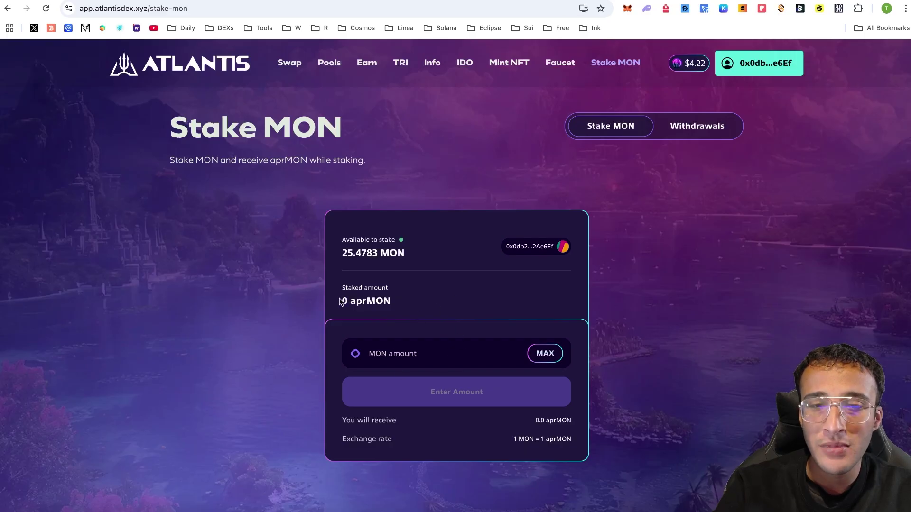
Browse the Atlantis Mint NFT cards and swap requirement, then return to the Swap page
left_click(509, 64)
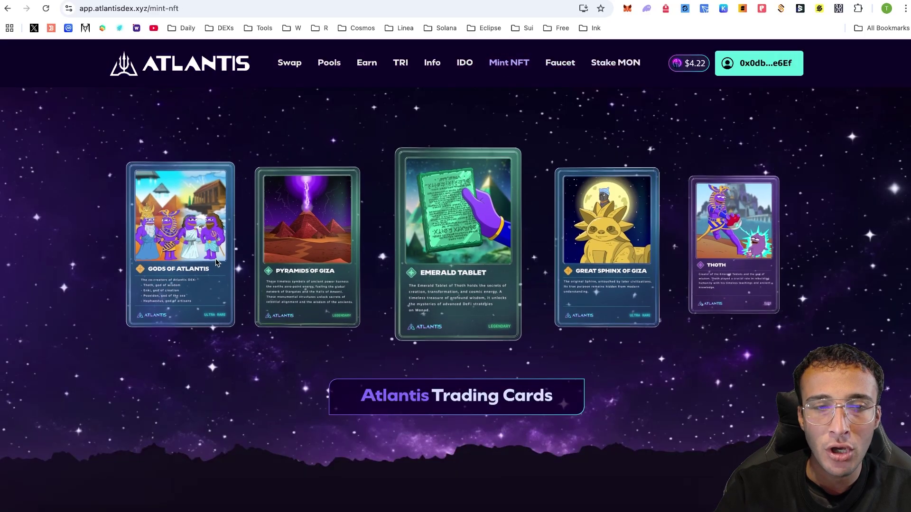
scroll(179, 264, "down", 7)
scroll(181, 264, "down", 2)
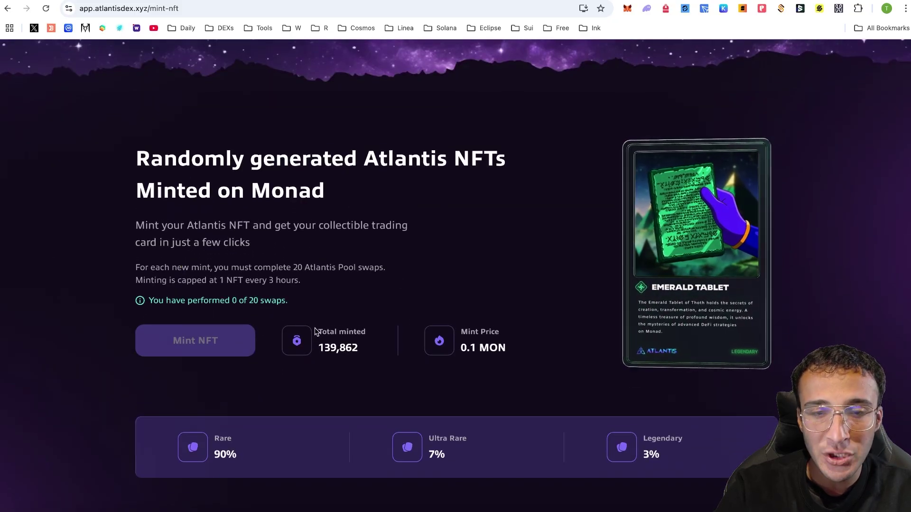
scroll(483, 183, "up", 3)
scroll(483, 184, "up", 5)
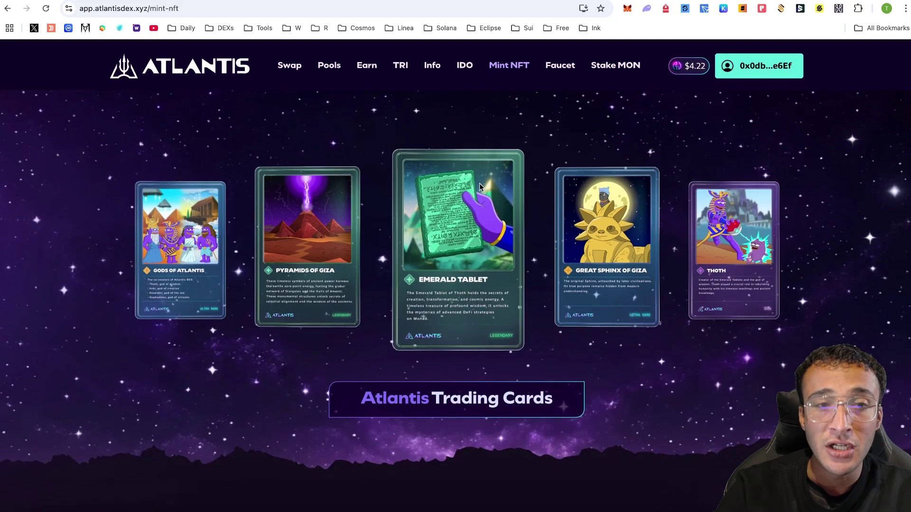
left_click(290, 62)
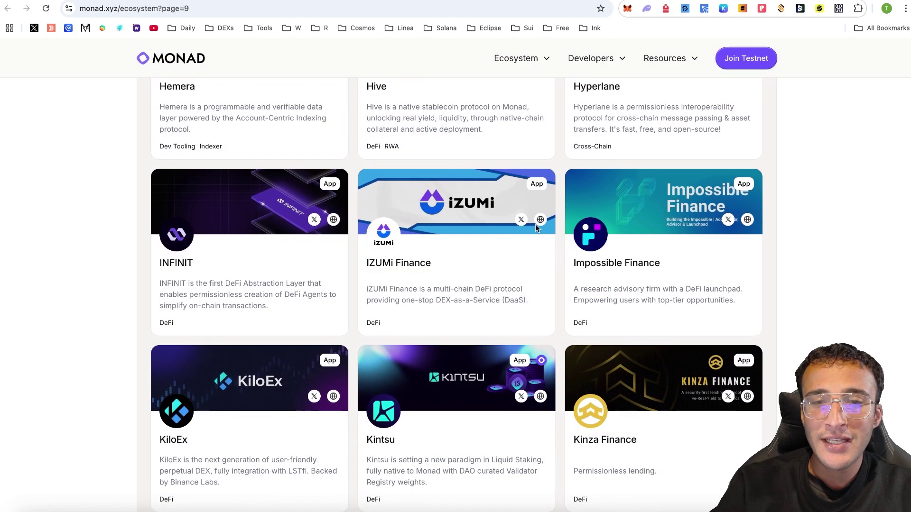
Connect the wallet to iZUMi Finance and swap 1 MON for 2.23141 USDT
left_click(542, 220)
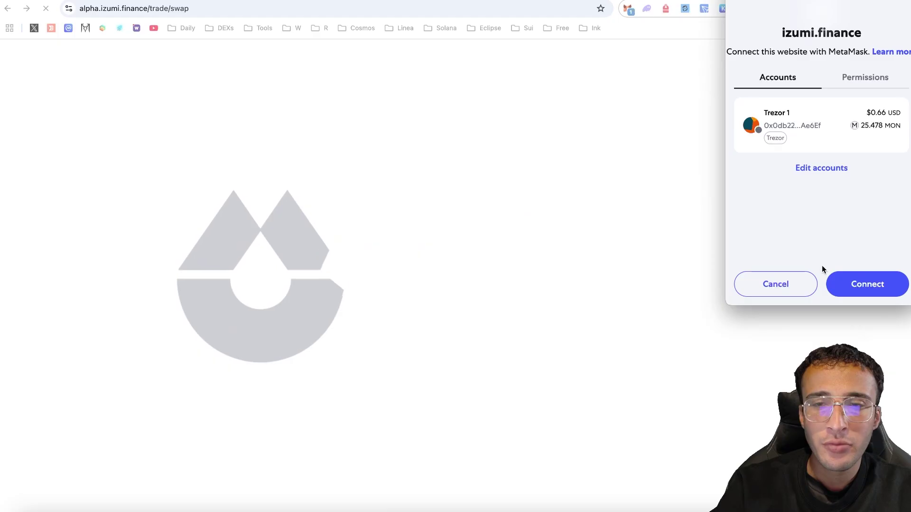
left_click(871, 282)
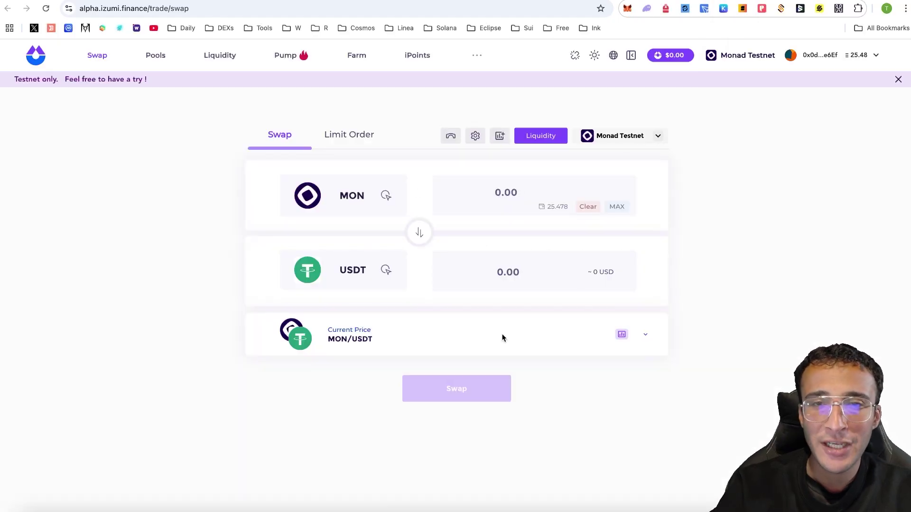
left_click(508, 194)
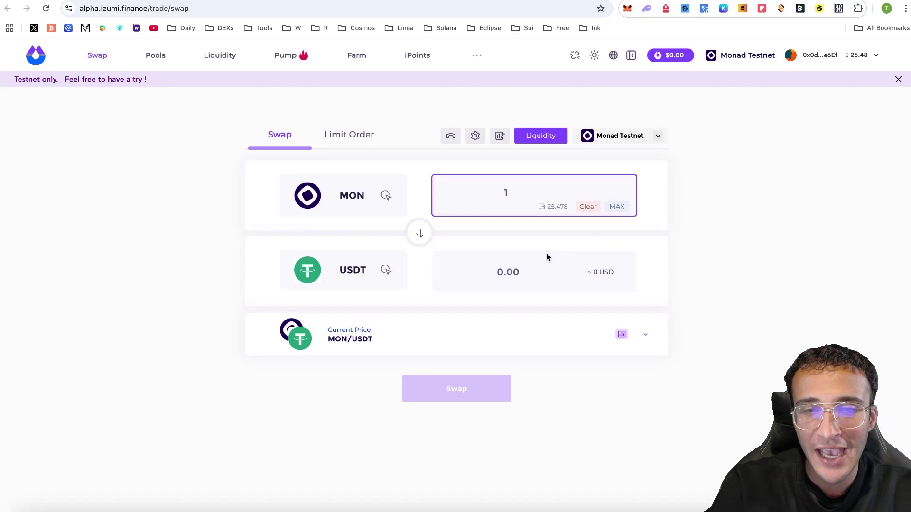
left_click(382, 278)
scroll(465, 300, "down", 4)
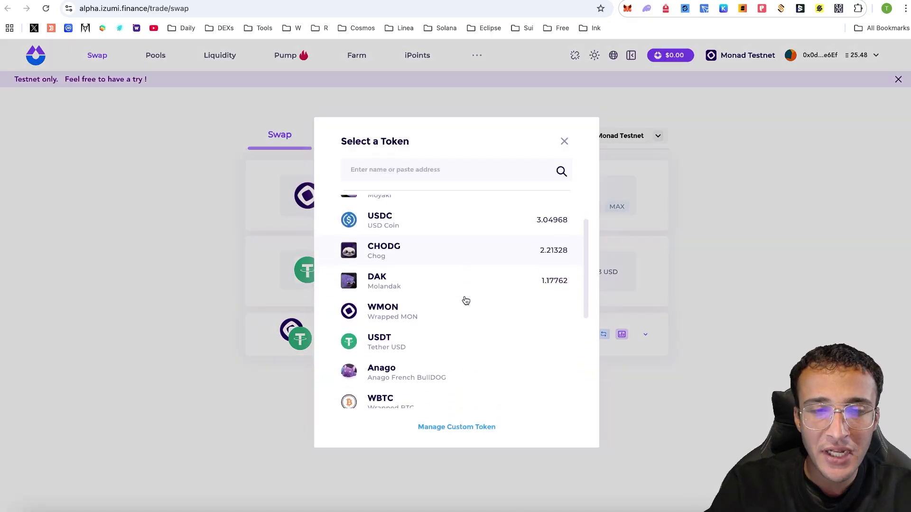
left_click(720, 392)
left_click(426, 387)
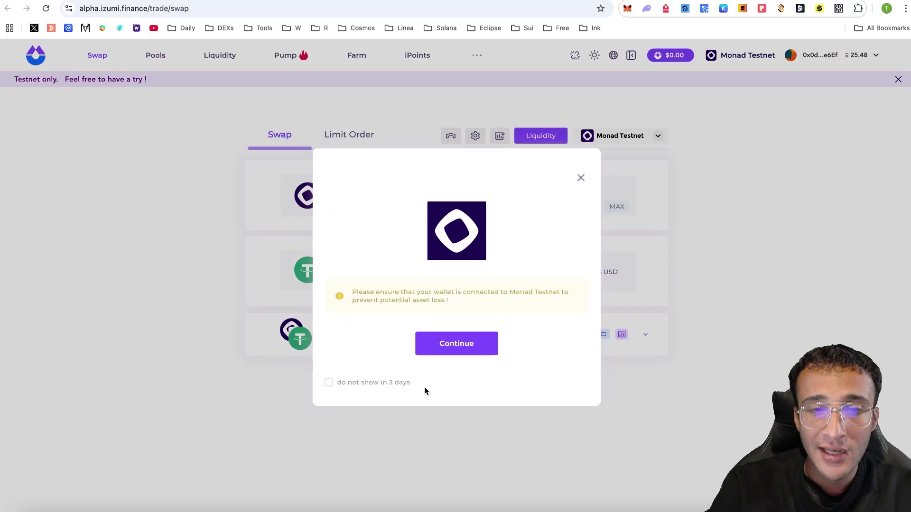
left_click(451, 413)
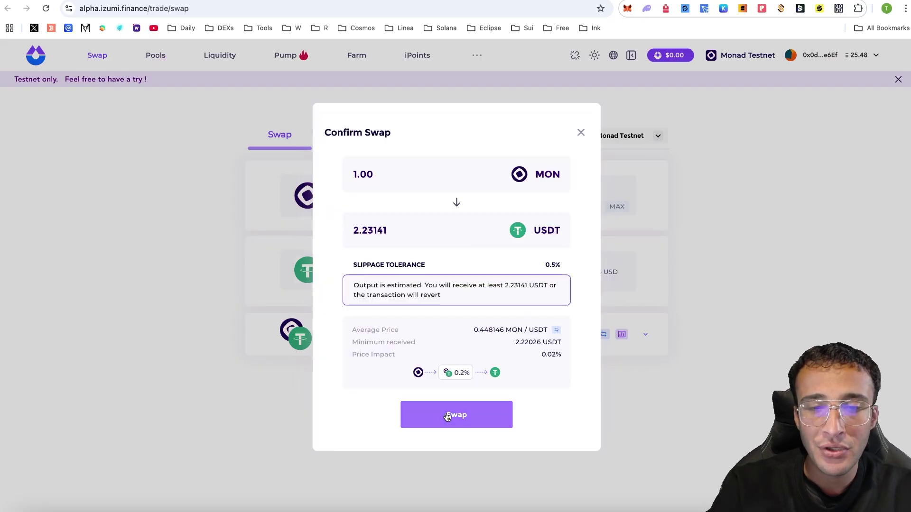
left_click(868, 284)
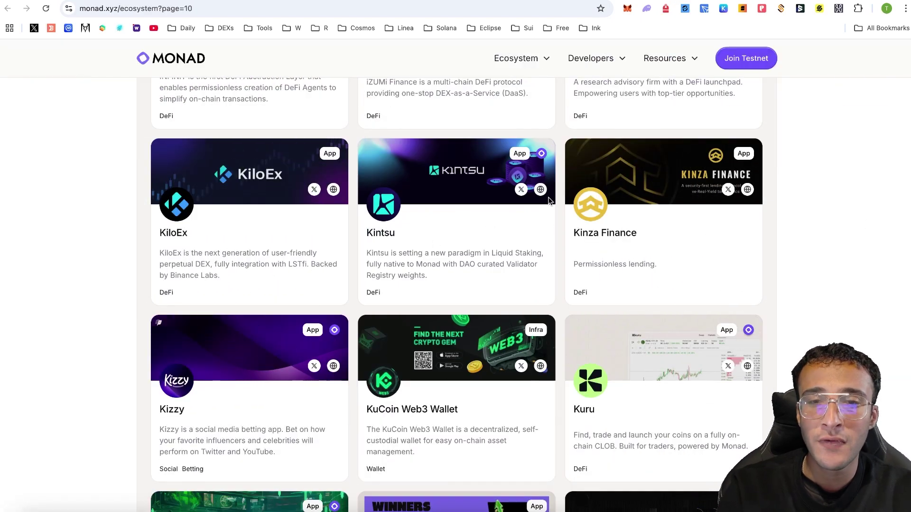
Launch the Kintsu app, connect the wallet and stake 1 MON for about 0.9871 sMON
left_click(542, 191)
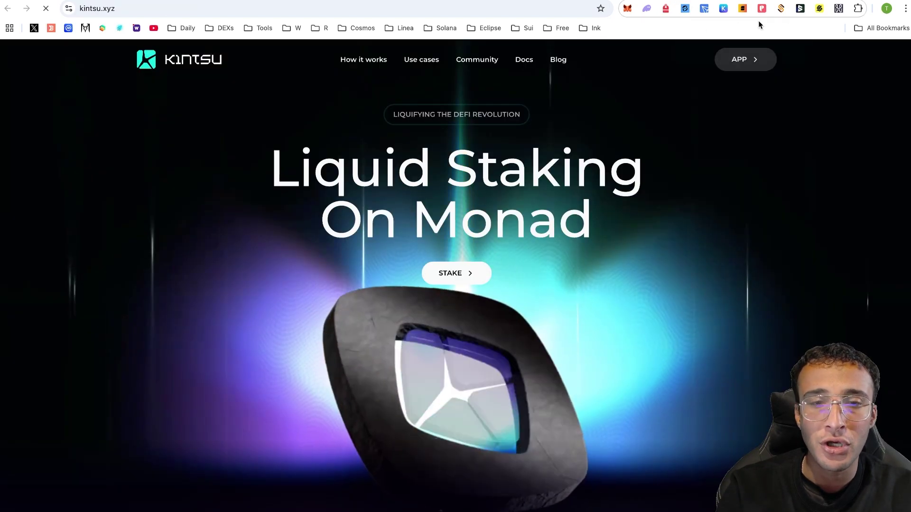
left_click(745, 59)
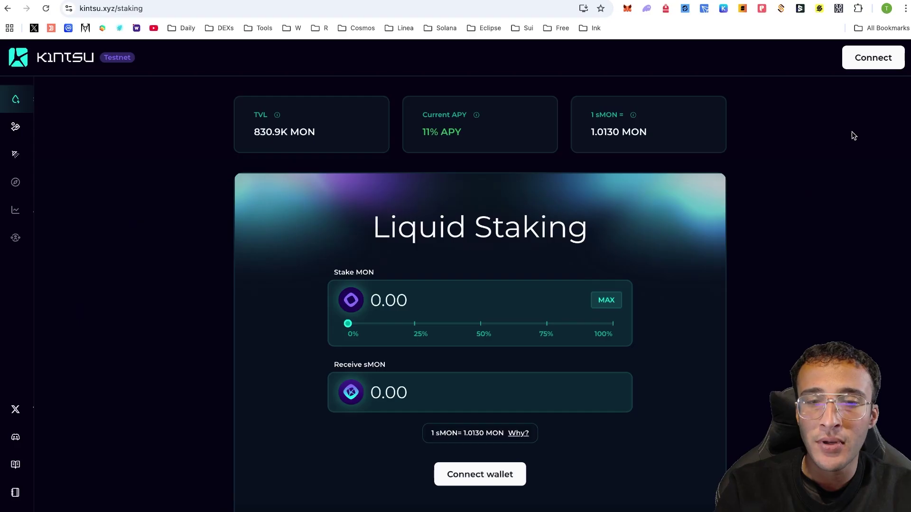
left_click(873, 60)
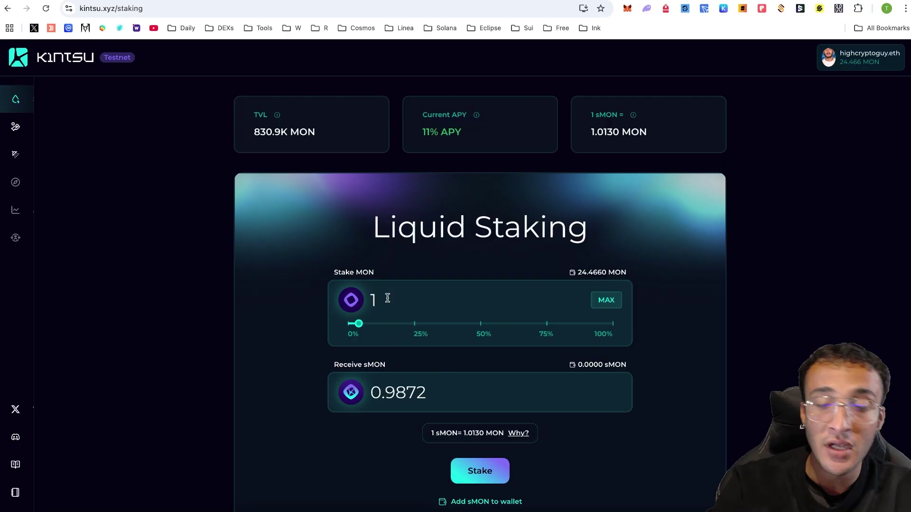
left_click(498, 471)
left_click(876, 278)
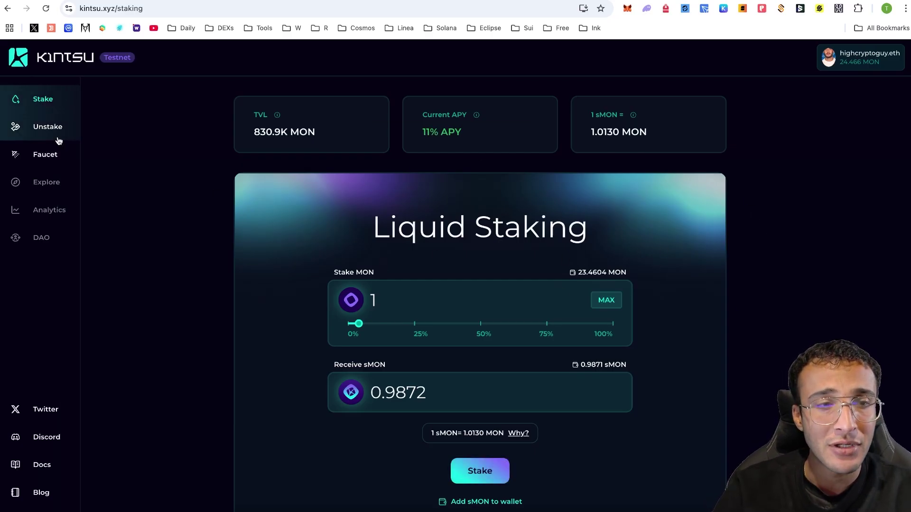
Look over Kintsu's Unstake and Faucet pages
left_click(56, 135)
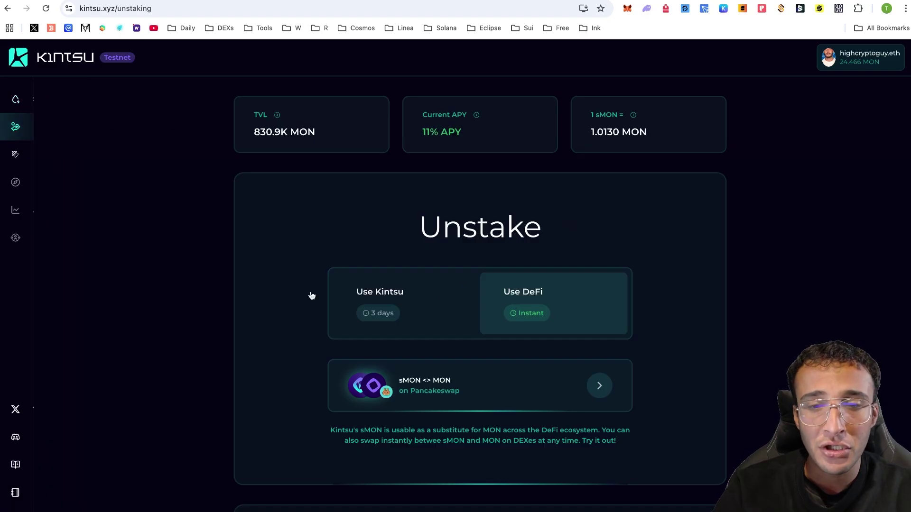
left_click(39, 153)
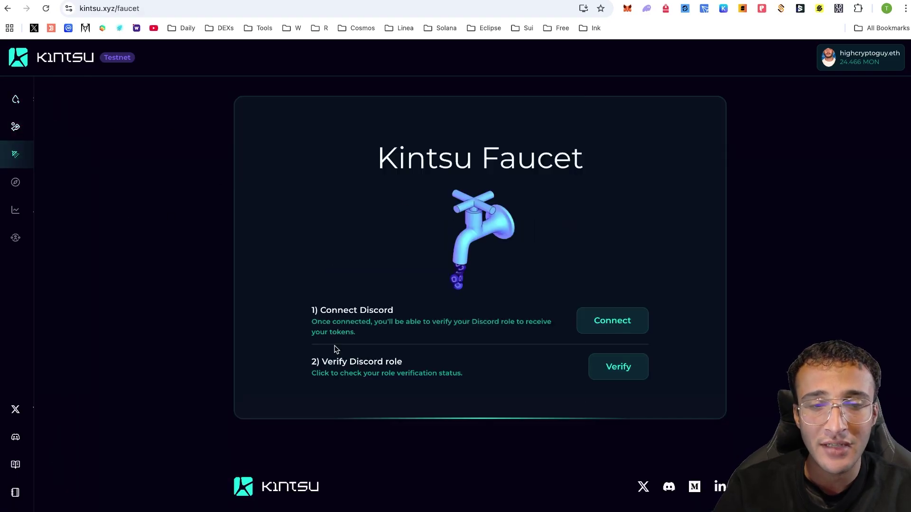
scroll(643, 283, "down", 2)
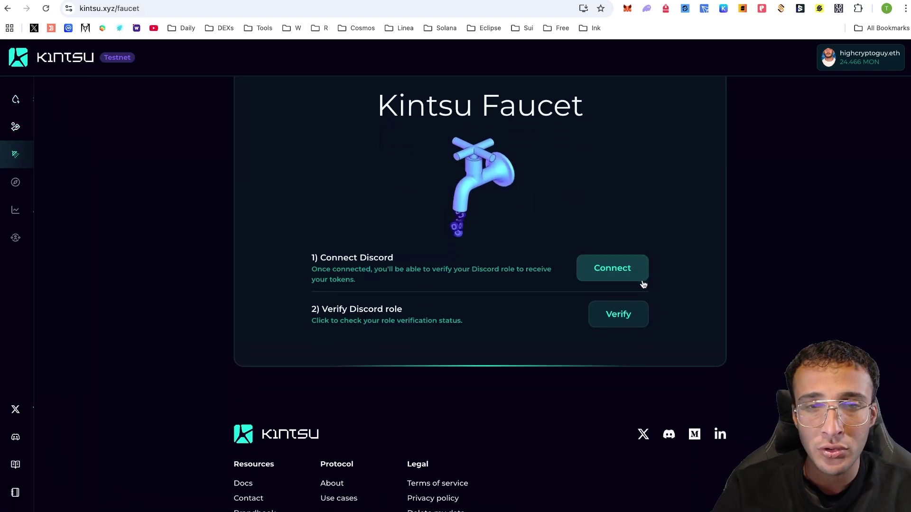
scroll(643, 284, "up", 3)
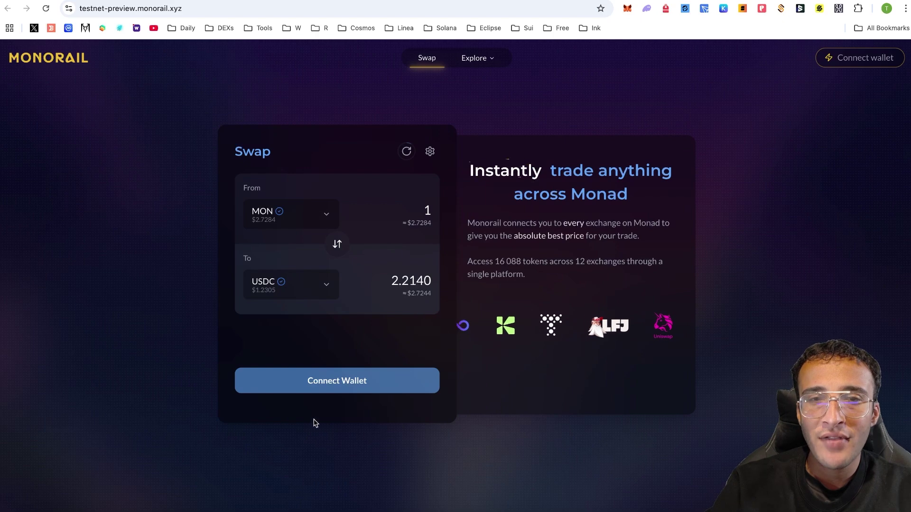
Connect the MetaMask wallet to Monorail
left_click(375, 385)
left_click(417, 216)
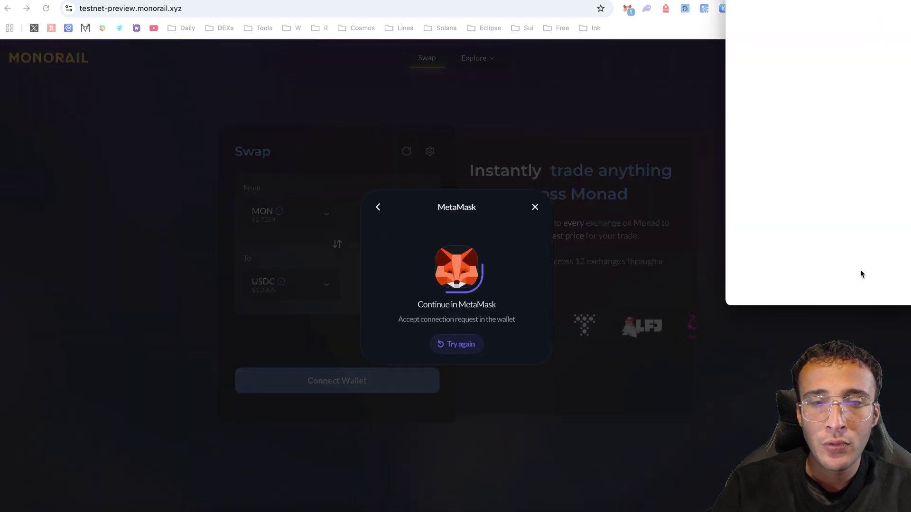
left_click(868, 284)
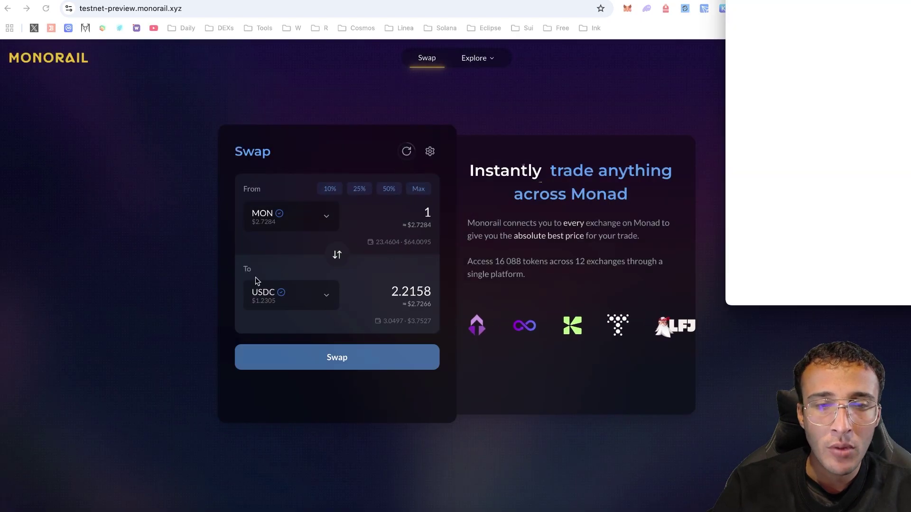
Swap 0.5 MON for about 1.1079 USDC and confirm it in the wallet
left_click(412, 209)
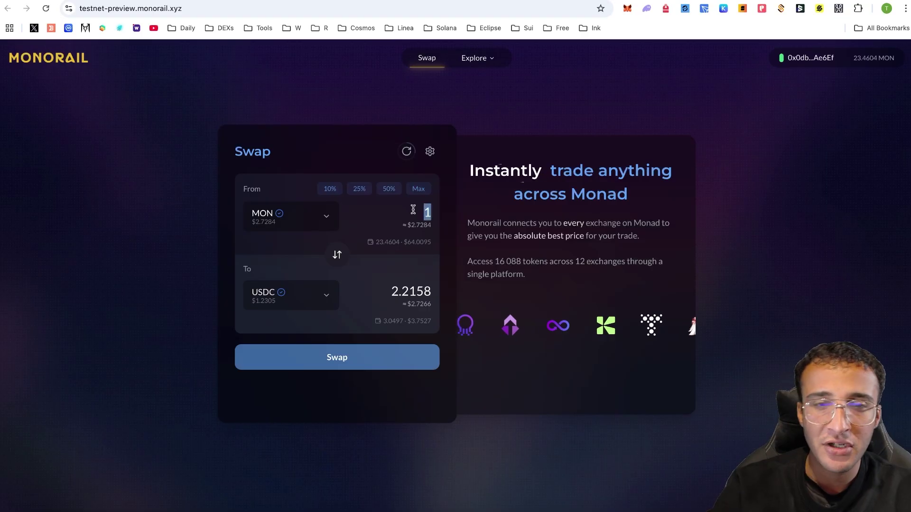
key("Delete")
type("0.5")
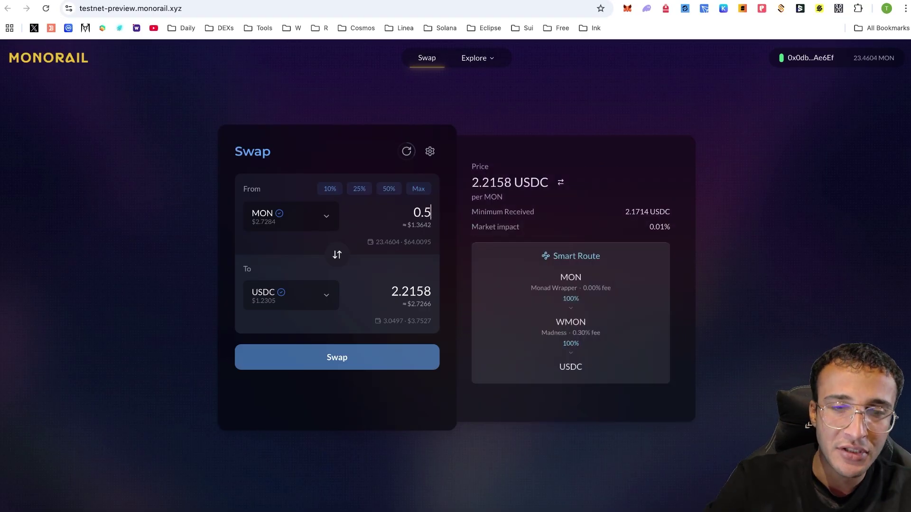
left_click(301, 309)
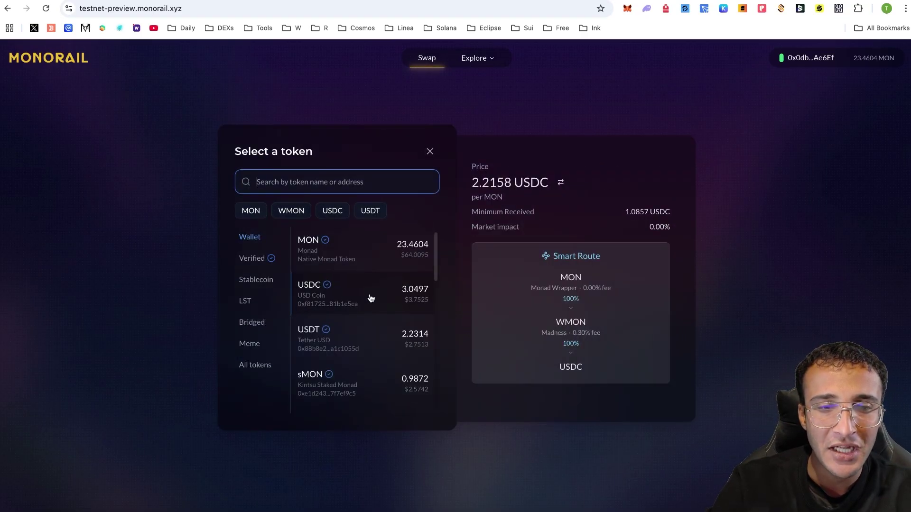
scroll(371, 298, "down", 10)
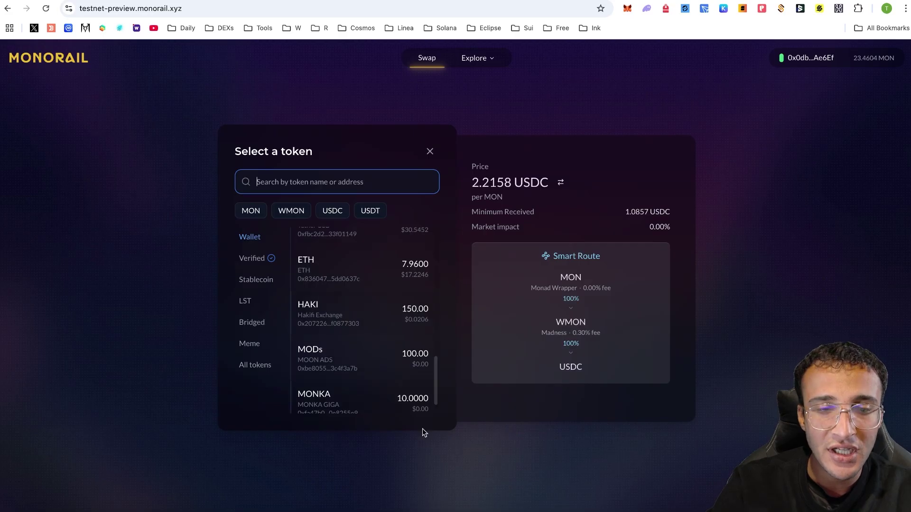
left_click(367, 475)
left_click(352, 361)
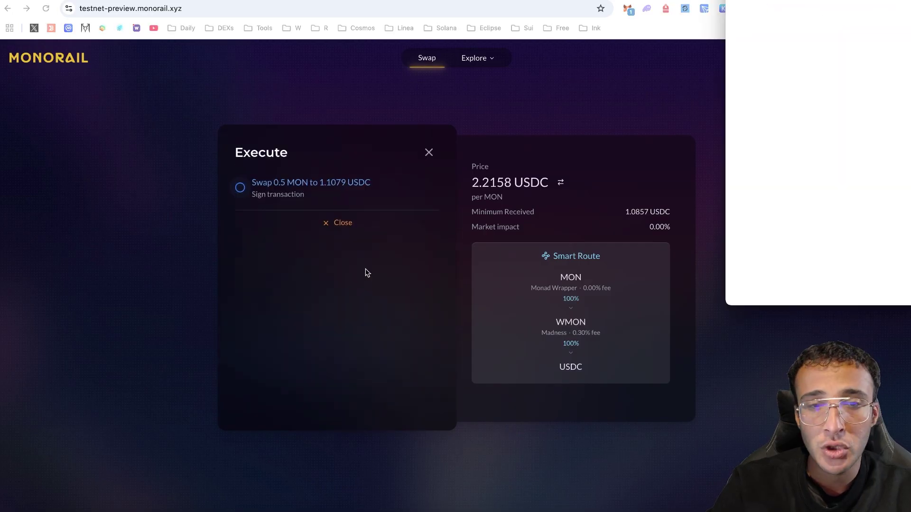
left_click(865, 285)
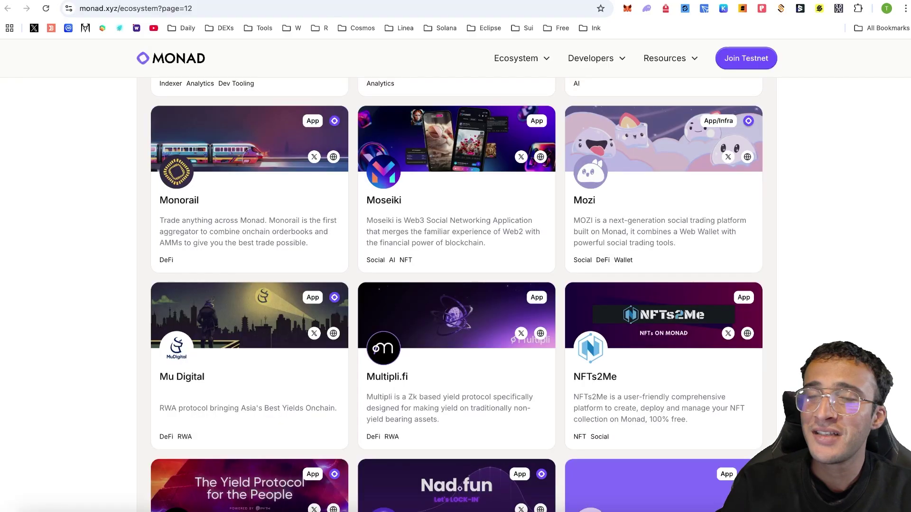
Scroll the ecosystem directory to page 14 and open Orbiter Finance's website
scroll(869, 266, "down", 2)
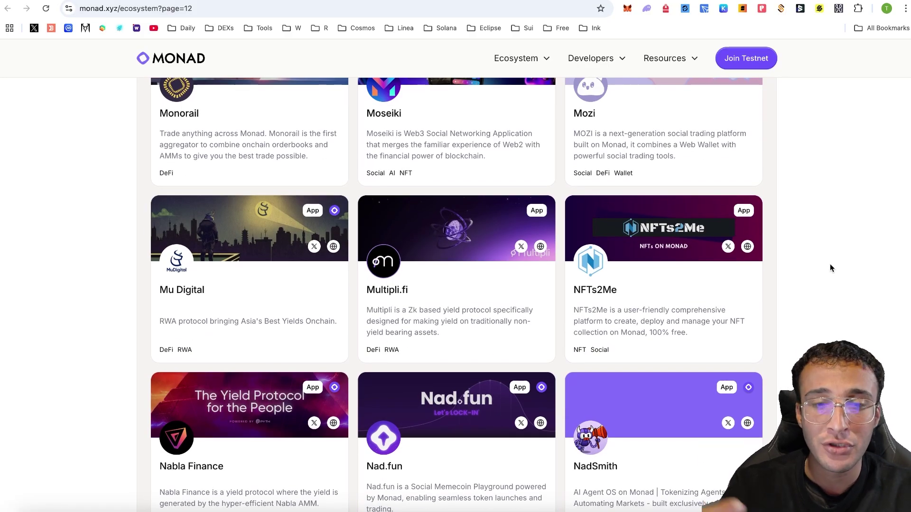
scroll(830, 264, "down", 1)
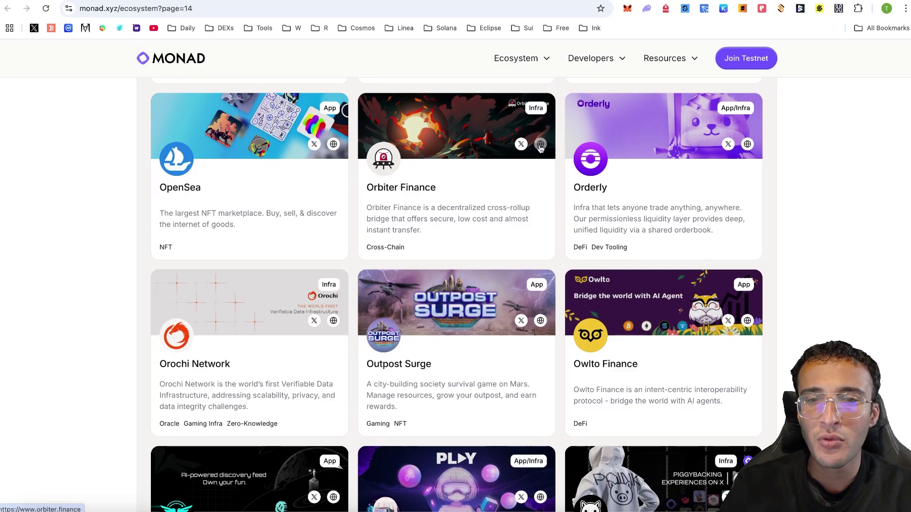
left_click(696, 157)
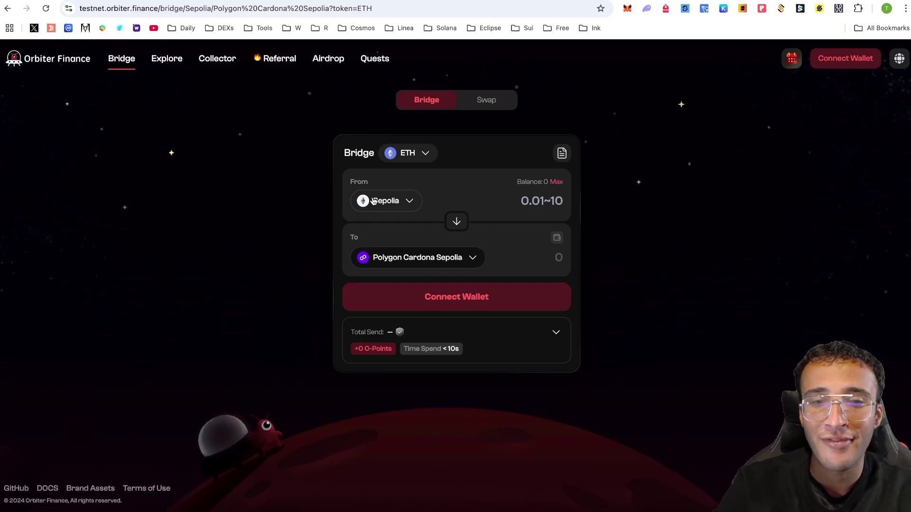
Set the Orbiter bridge route from Monad Testnet to Sepolia
left_click(417, 202)
scroll(467, 264, "down", 6)
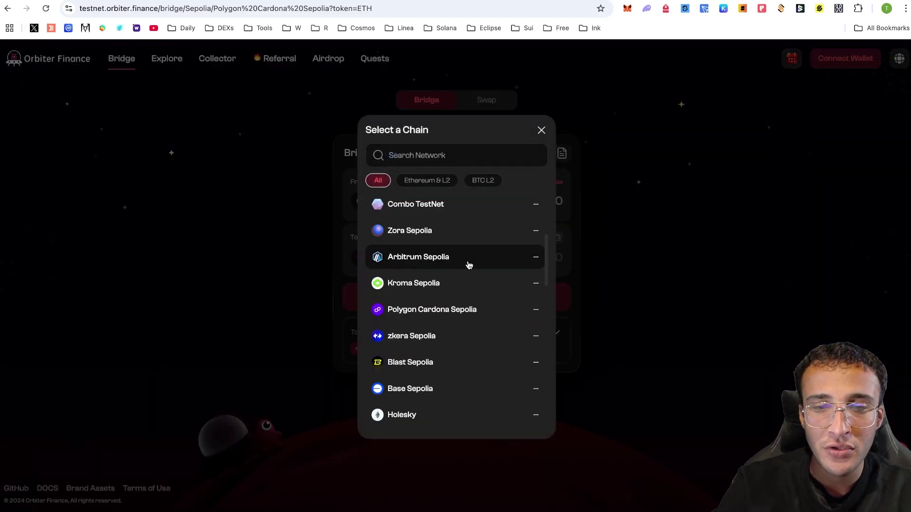
scroll(468, 265, "down", 8)
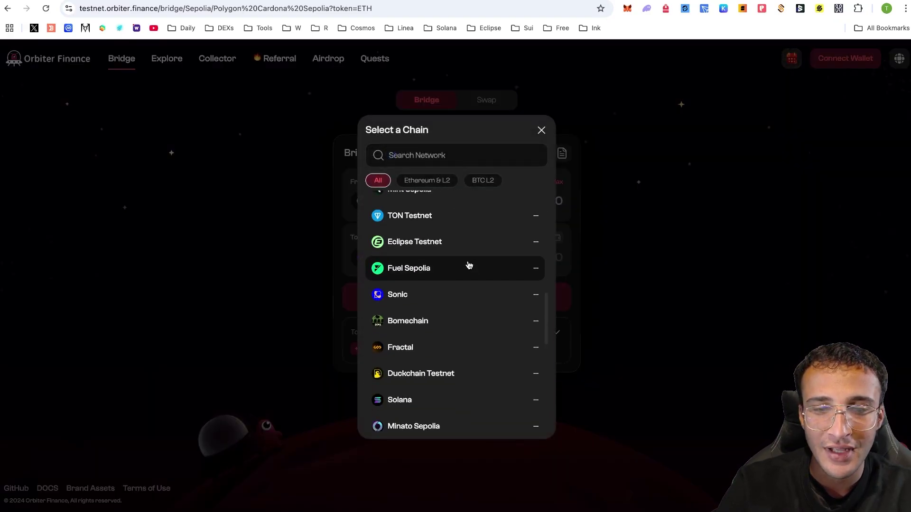
scroll(469, 264, "down", 6)
left_click(480, 289)
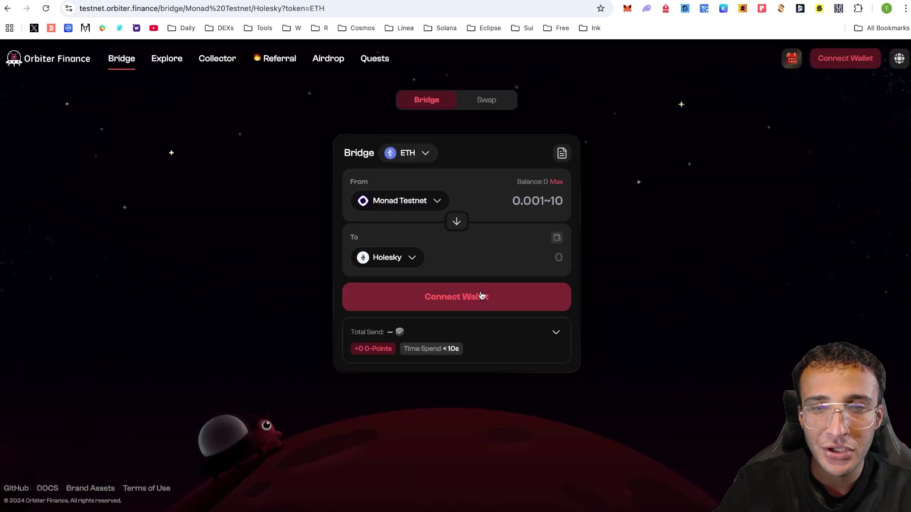
left_click(399, 265)
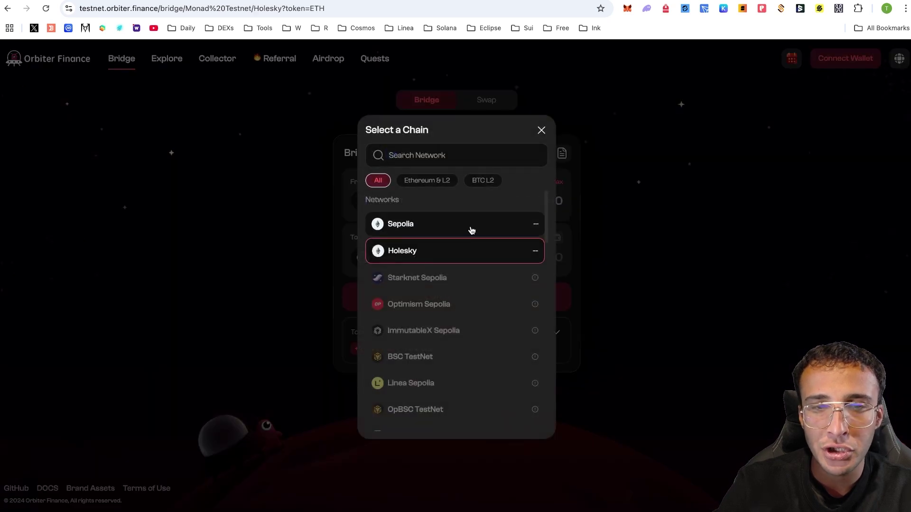
left_click(470, 226)
left_click(462, 227)
left_click(463, 227)
Connect MetaMask, submit a 5 ETH bridge transfer, then reject it in the wallet
left_click(470, 301)
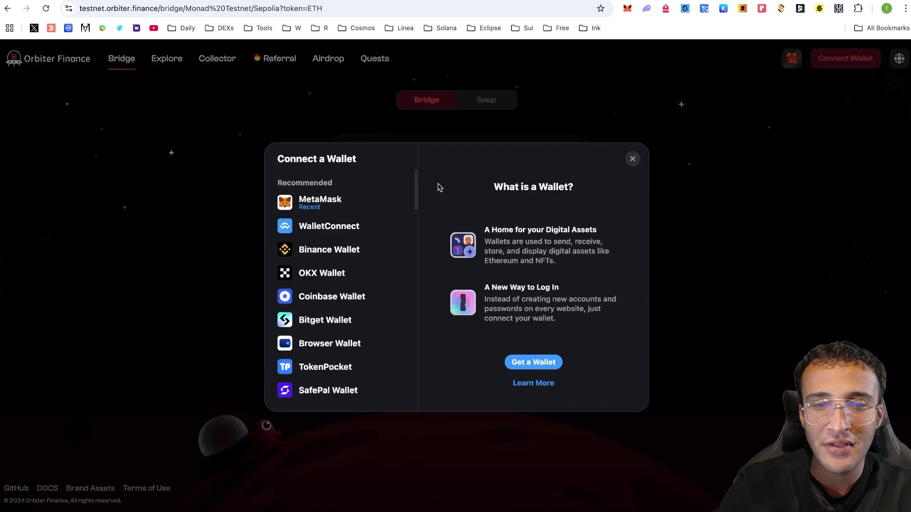
left_click(374, 201)
left_click(890, 283)
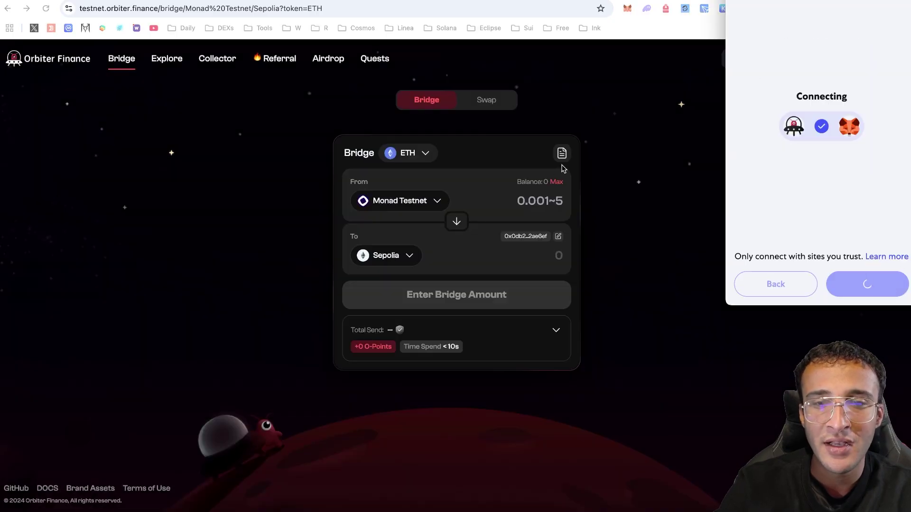
left_click(458, 226)
left_click(555, 183)
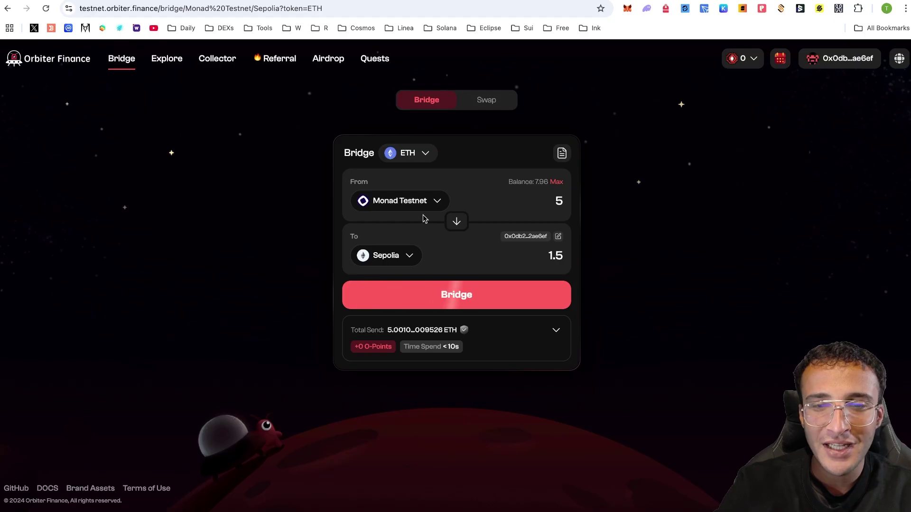
left_click(463, 286)
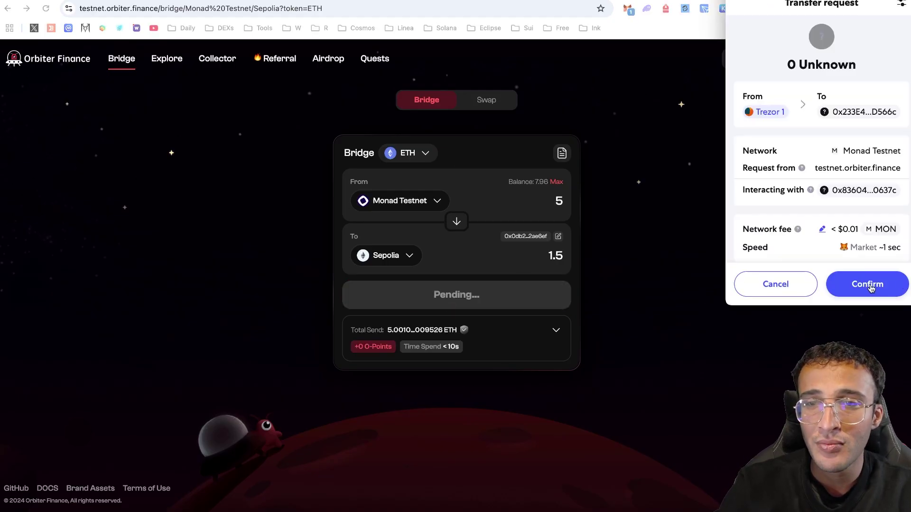
left_click(802, 288)
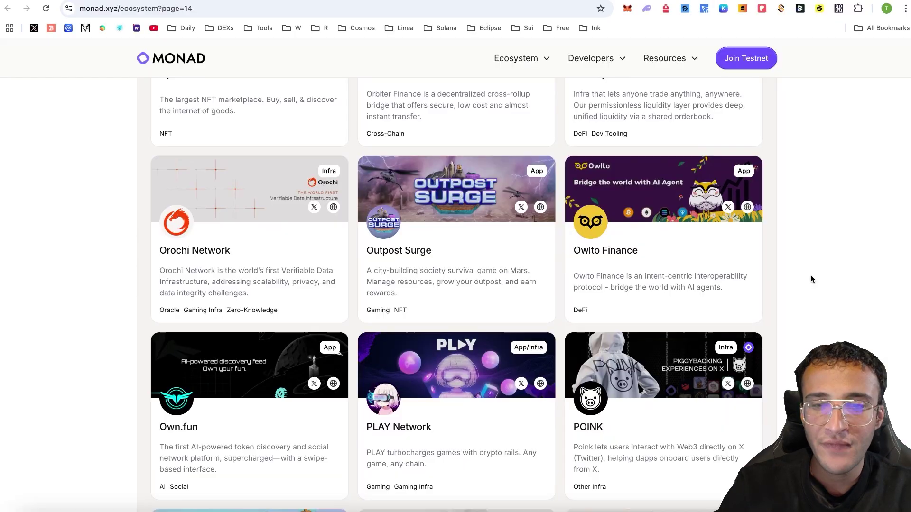
Glance at Owlto Finance's bridge, then go back to the Monad directory's PancakeSwap listing on page 15
left_click(748, 207)
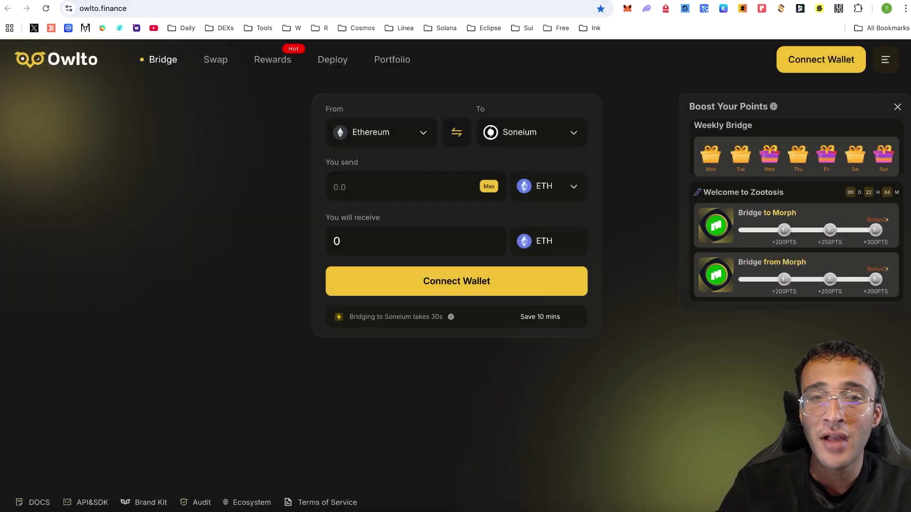
left_click(492, 1)
scroll(892, 270, "down", 9)
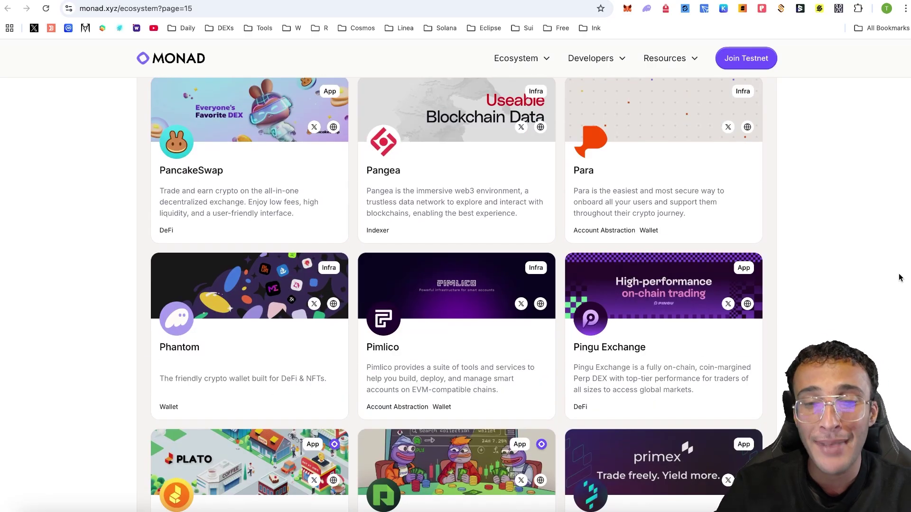
scroll(900, 277, "up", 1)
Open PancakeSwap, switch it to Monad Testnet and connect the MetaMask wallet
left_click(332, 164)
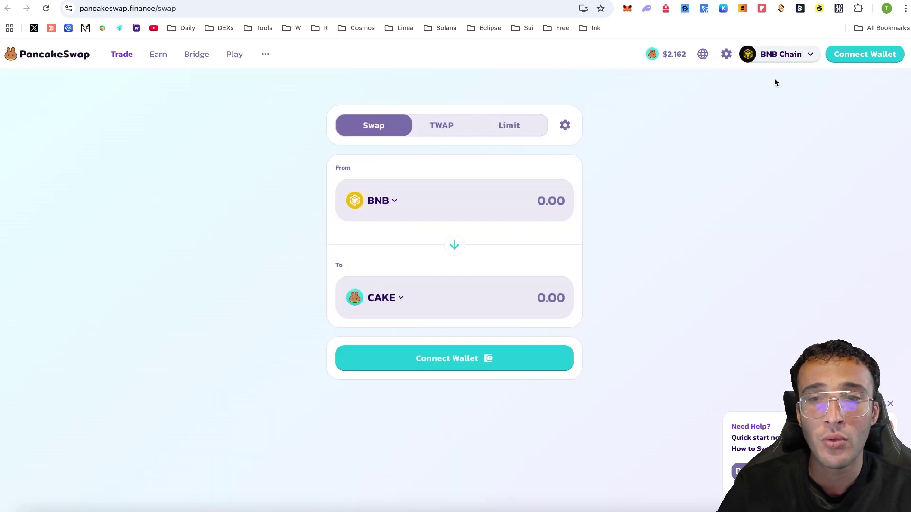
left_click(778, 55)
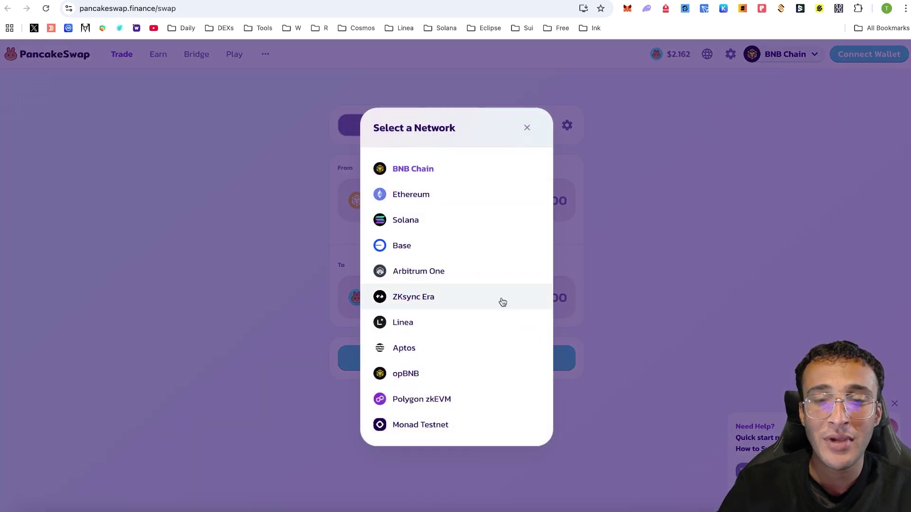
left_click(461, 433)
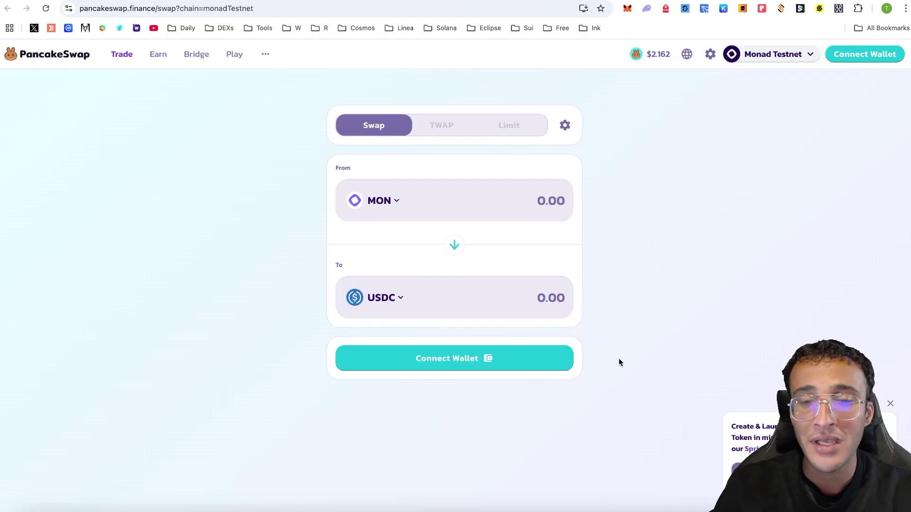
left_click(489, 360)
left_click(295, 253)
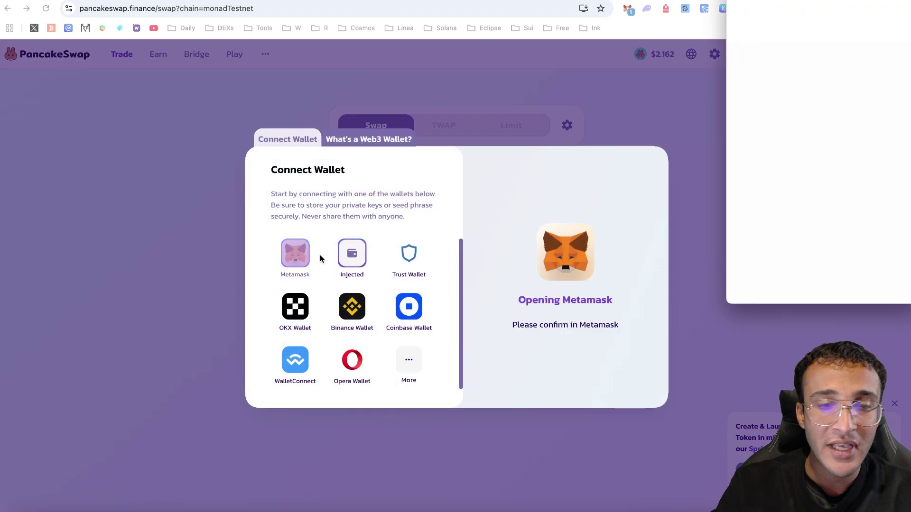
left_click(869, 284)
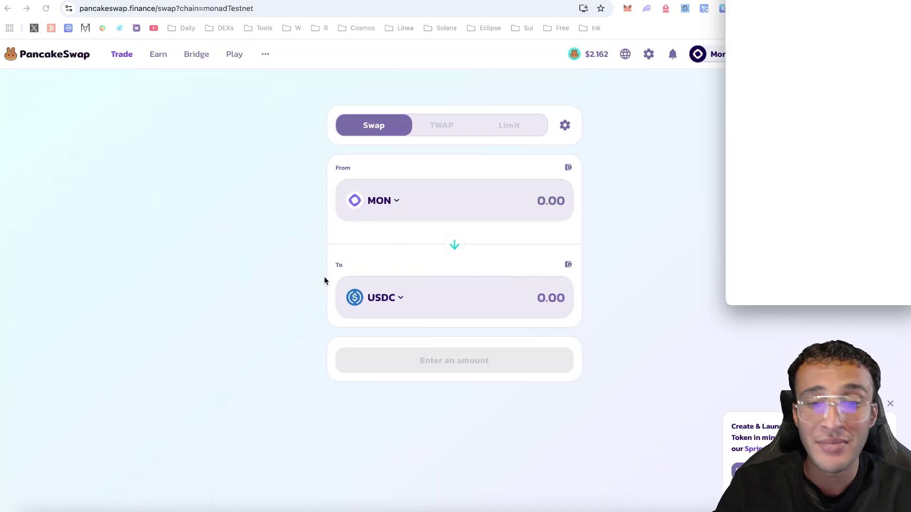
Set up a swap of 1 MON for USDT, then return to the ecosystem directory
left_click(536, 194)
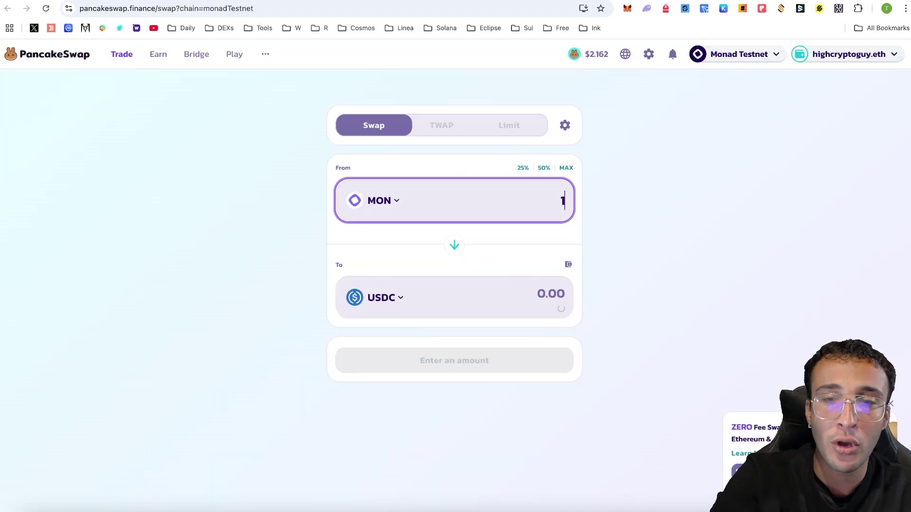
left_click(385, 297)
left_click(525, 190)
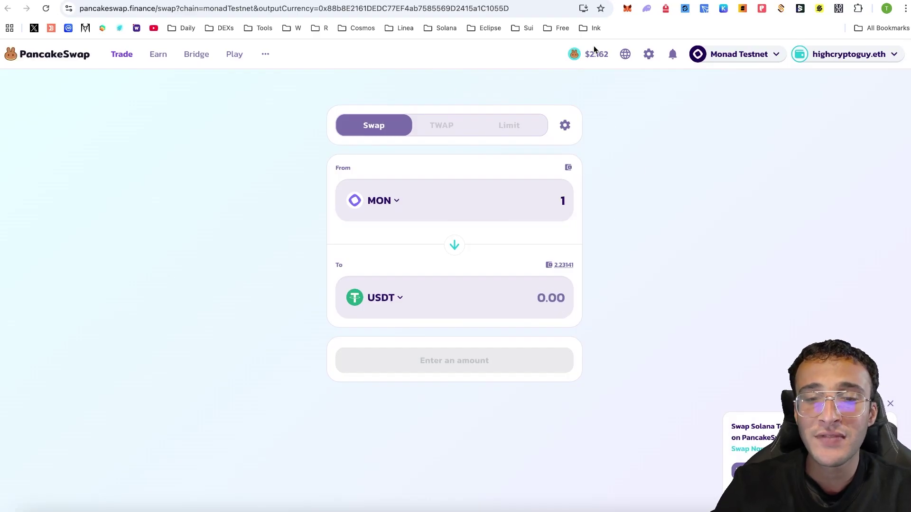
key("ctrl+Tab")
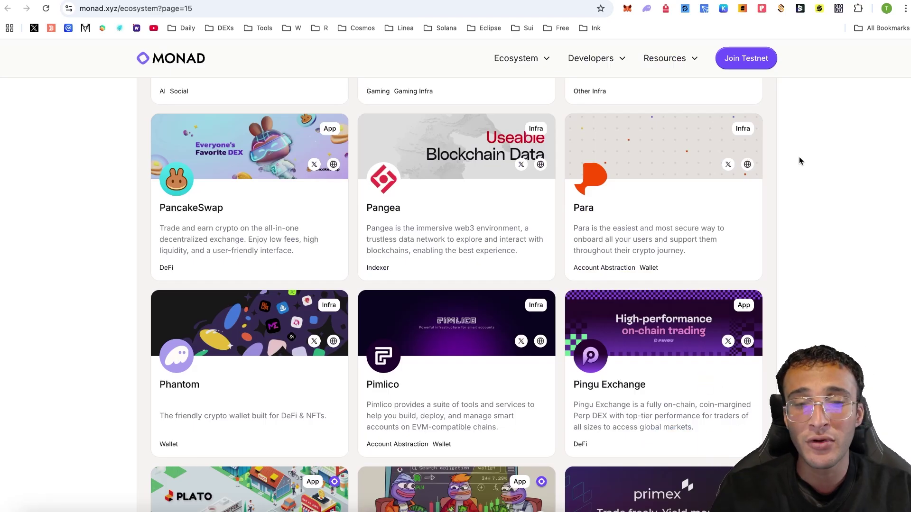
Scroll through the Monad ecosystem listings toward the explorer entries
scroll(798, 160, "down", 8)
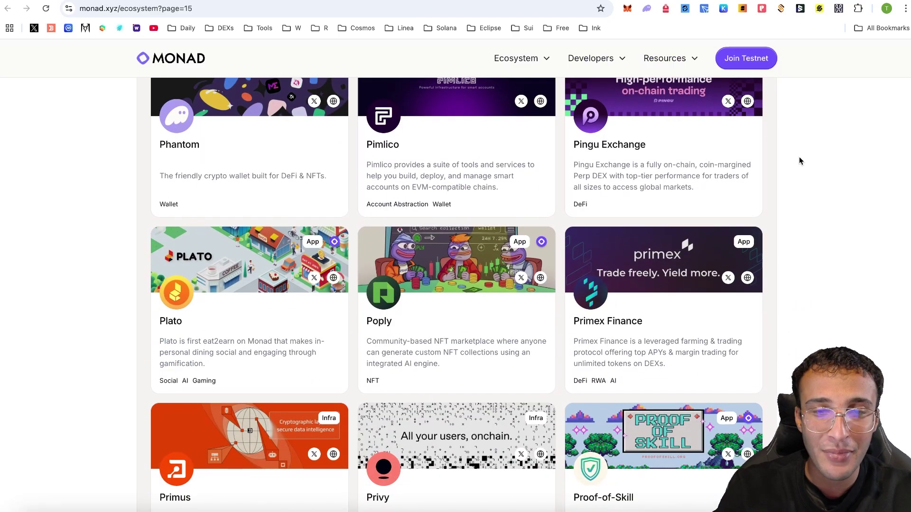
scroll(799, 158, "down", 7)
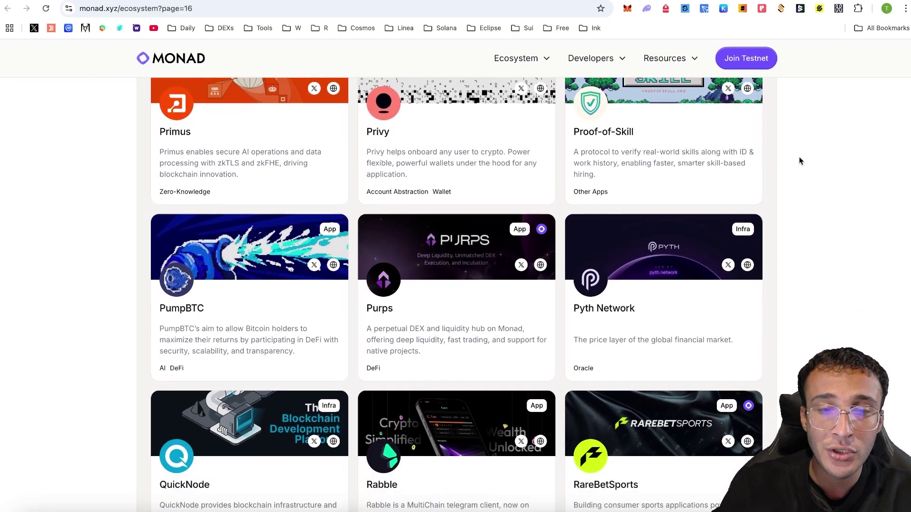
scroll(799, 161, "down", 17)
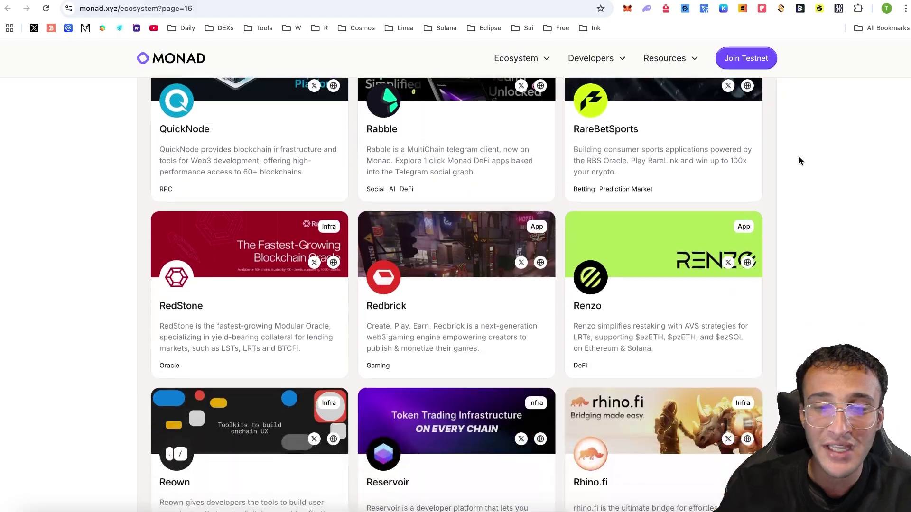
scroll(799, 160, "up", 20)
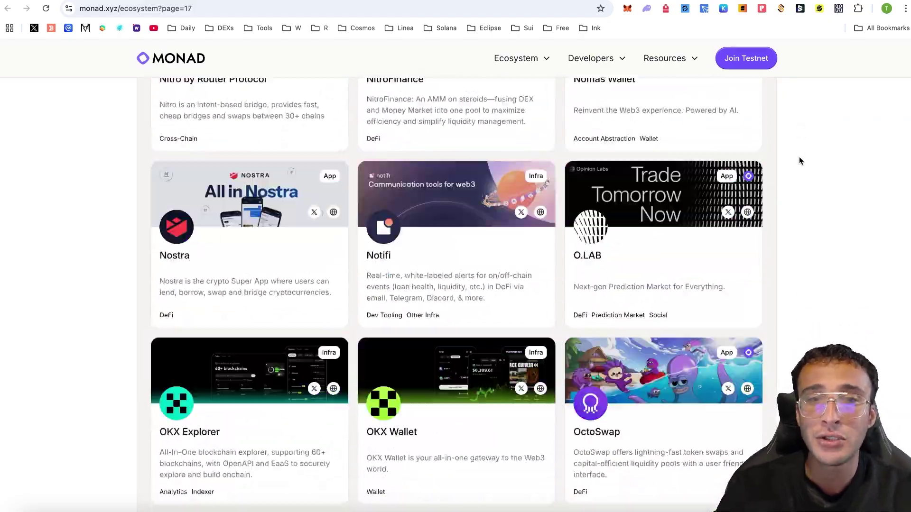
scroll(799, 160, "up", 20)
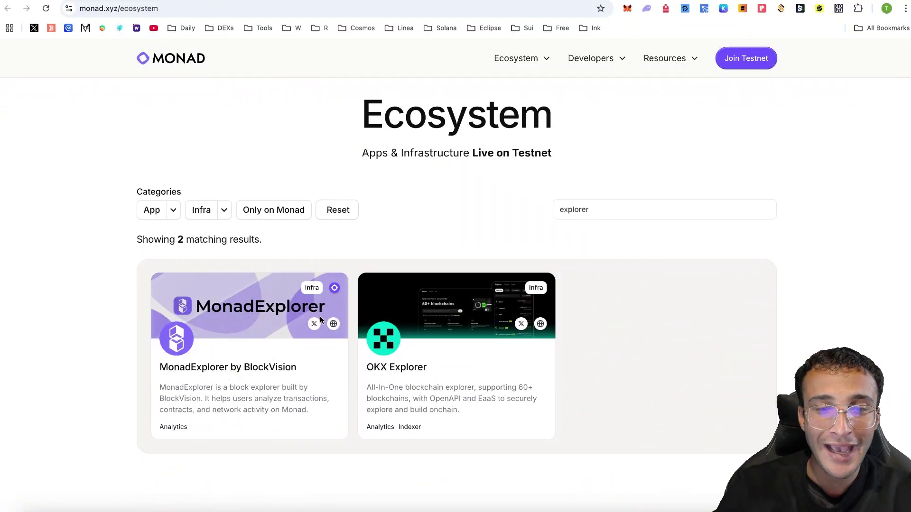
Open MonadExplorer and look up the wallet's address from MetaMask to reach its account page
left_click(333, 324)
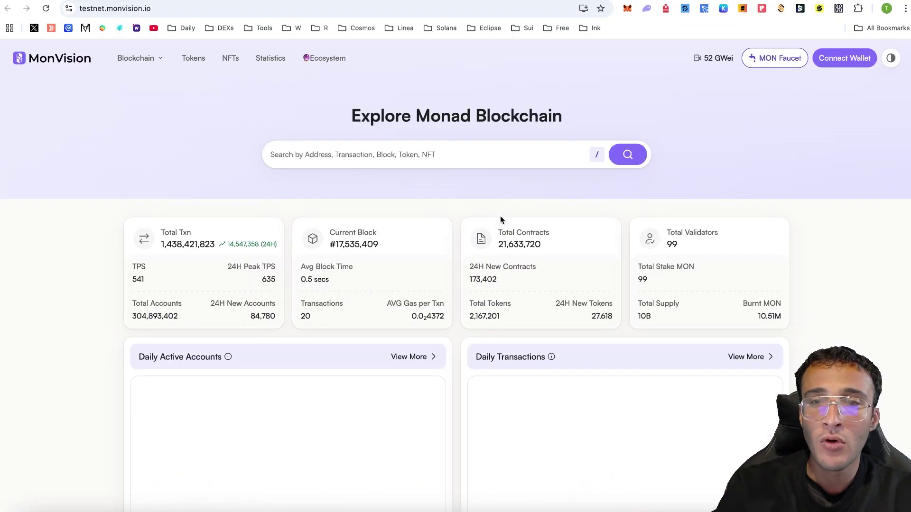
left_click(628, 9)
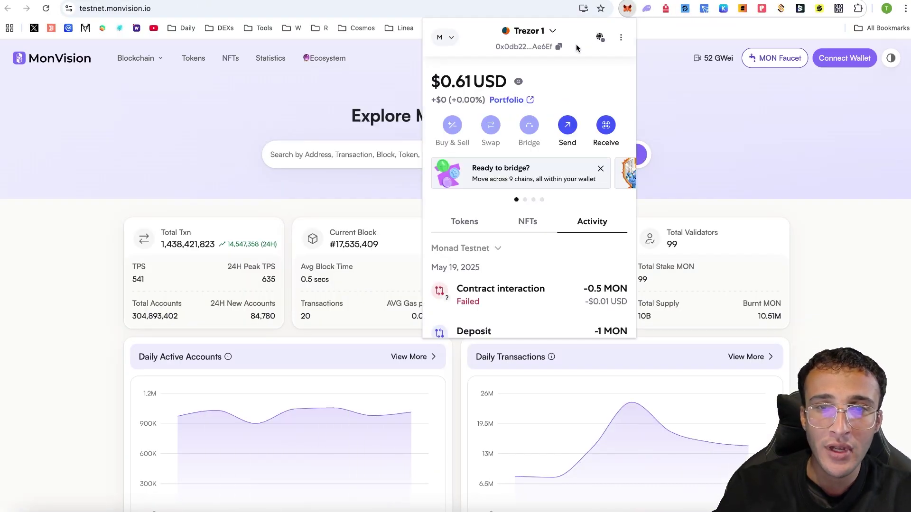
left_click(351, 151)
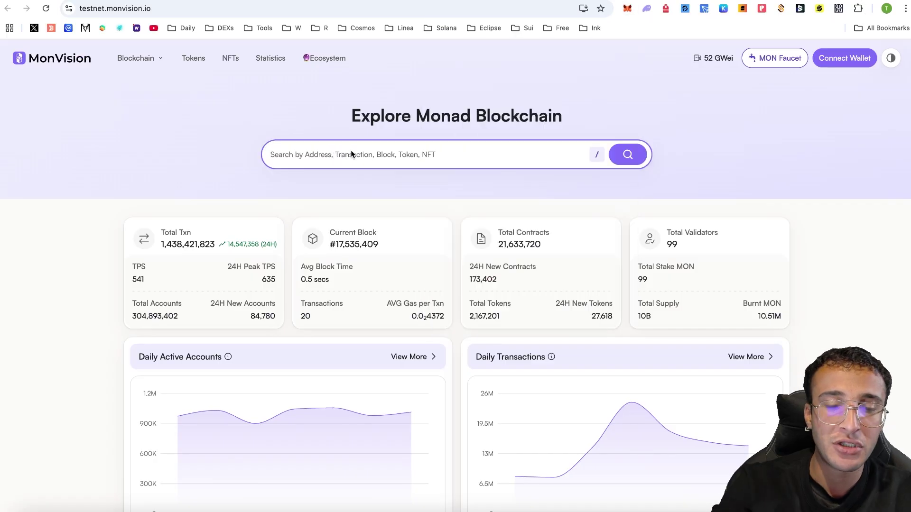
type("0x0db228081Fa3Ab56337662dA8b2454eD672Ae6Ef")
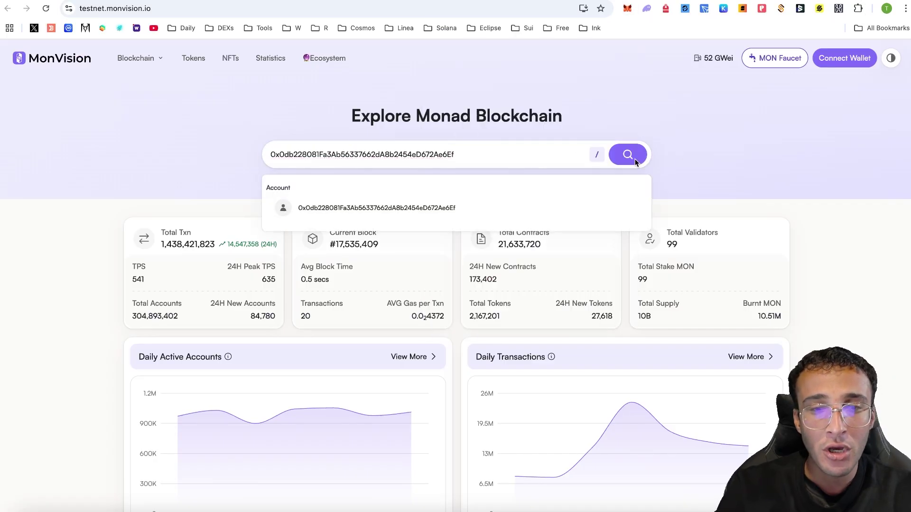
left_click(550, 205)
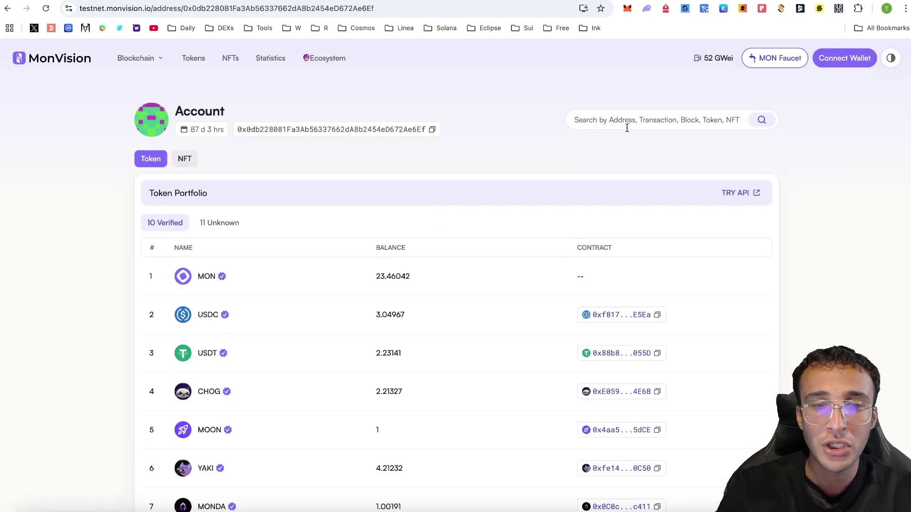
Review the account's token portfolio, 30 transactions and 87 d 3 hrs account age
scroll(298, 215, "down", 8)
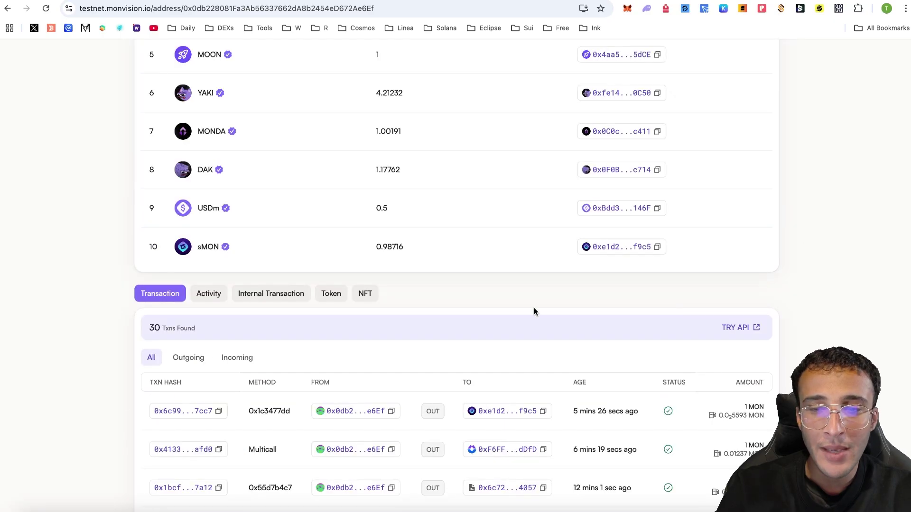
double_click(155, 328)
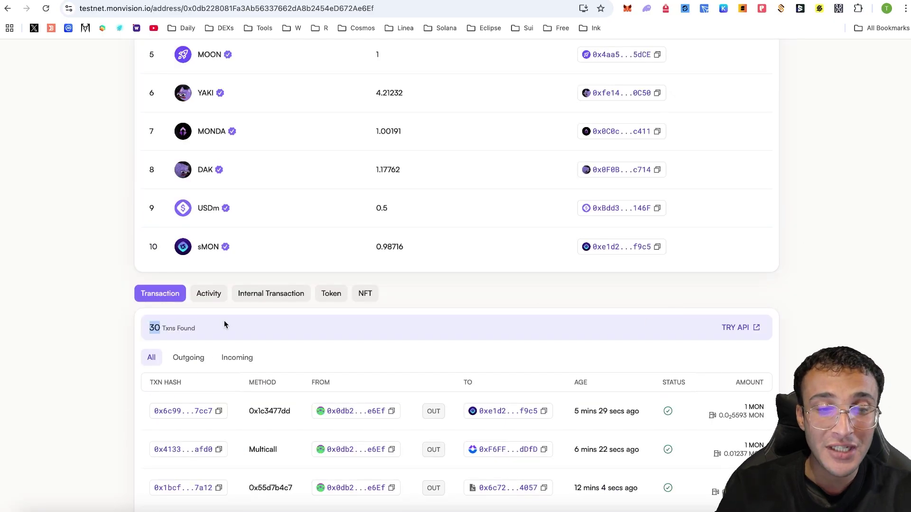
scroll(843, 342, "down", 4)
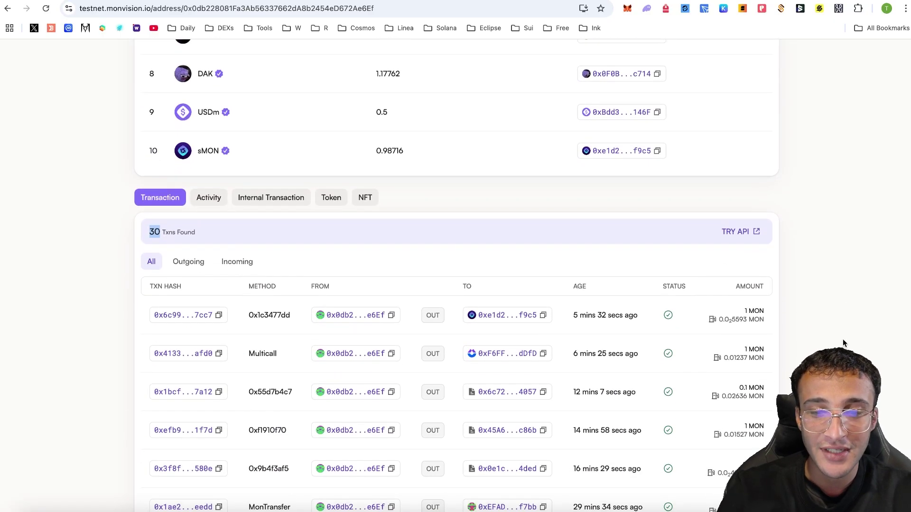
scroll(843, 339, "up", 12)
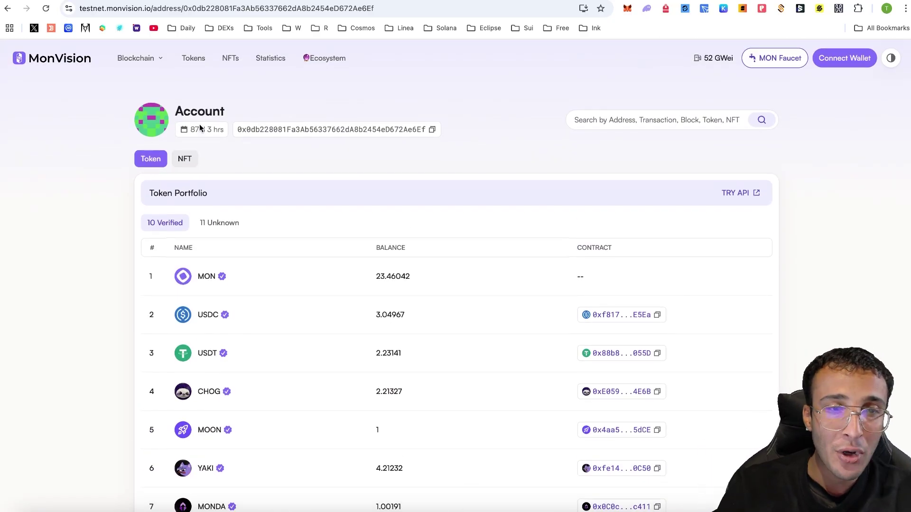
left_click_drag(191, 129, 225, 132)
left_click(225, 132)
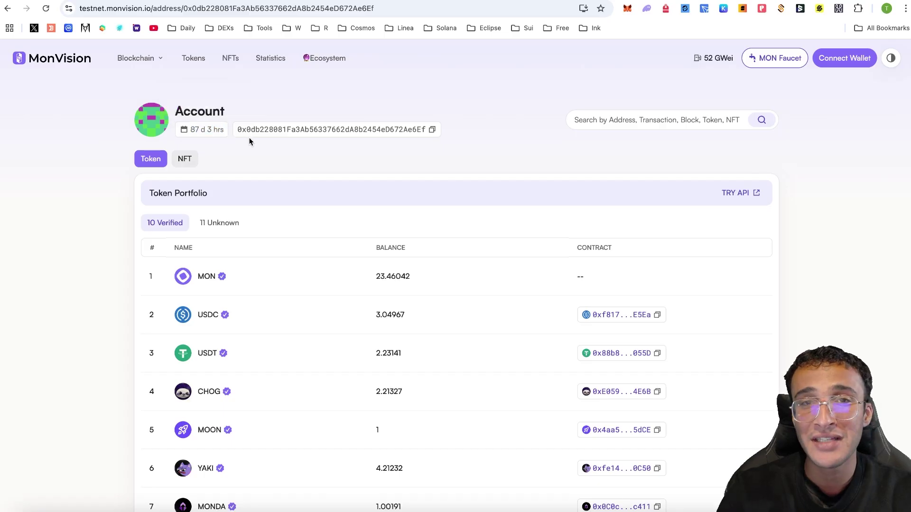